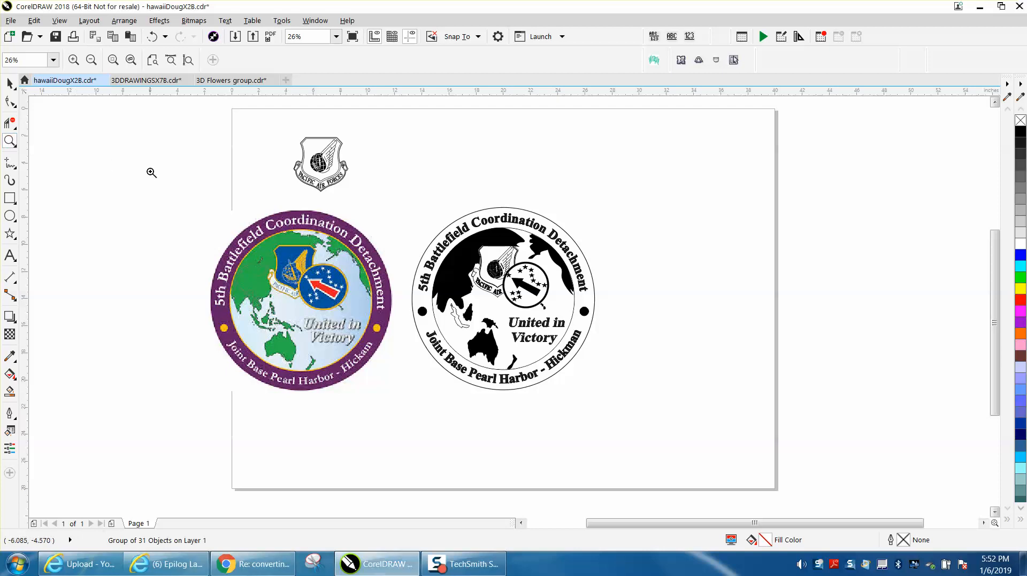
Step: Zoom in on the color seal and its Pacific Air Forces badge for a closer look
{"action": "mouse_move", "coordinate": [163, 180]}
{"action": "left_mouse_down"}
{"action": "mouse_move", "coordinate": [551, 403]}
{"action": "mouse_move", "coordinate": [722, 442]}
{"action": "left_mouse_up"}
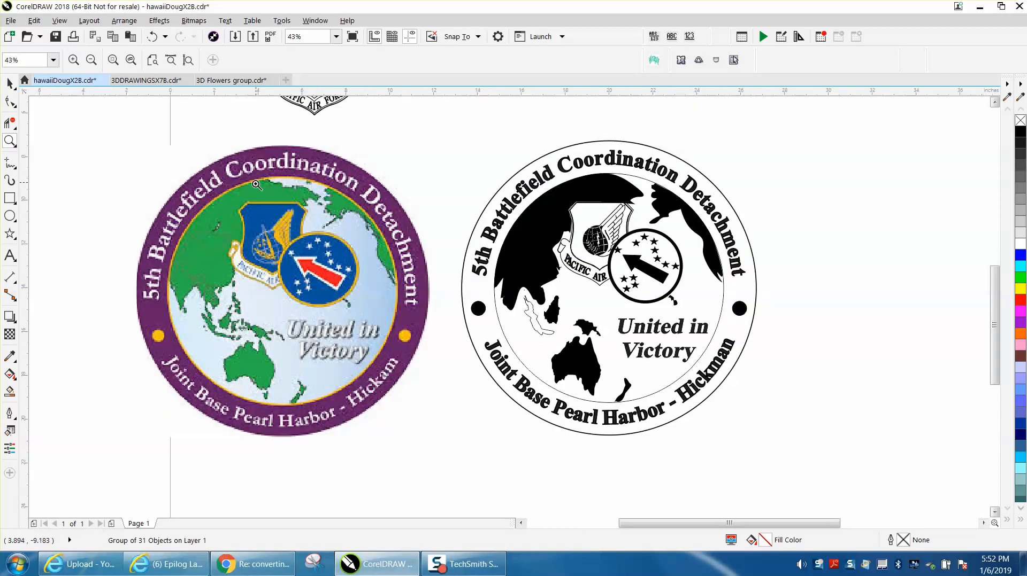
{"action": "left_click_drag", "start_coordinate": [251, 197], "coordinate": [449, 340]}
{"action": "key", "text": "F3"}
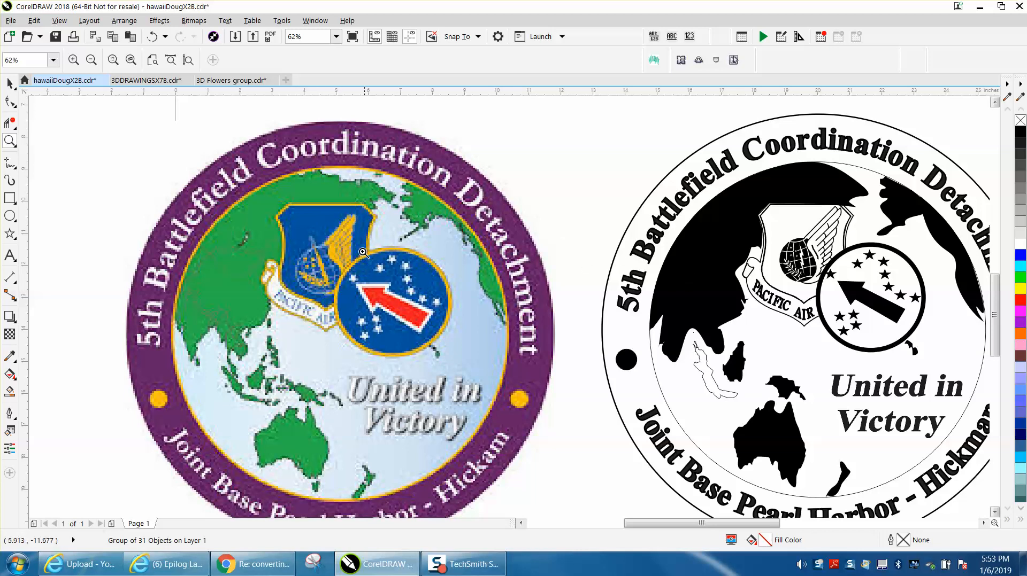
{"action": "left_click", "coordinate": [505, 377]}
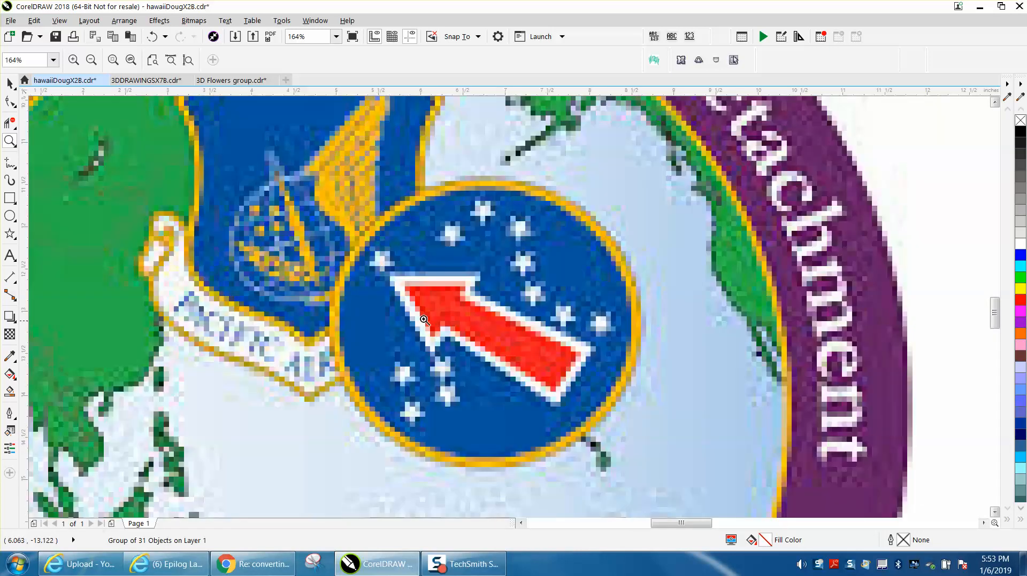
{"action": "left_click", "coordinate": [374, 401]}
{"action": "scroll", "coordinate": [373, 403], "scroll_direction": "down", "scroll_amount": 1}
{"action": "scroll", "coordinate": [353, 377], "scroll_direction": "down", "scroll_amount": 1}
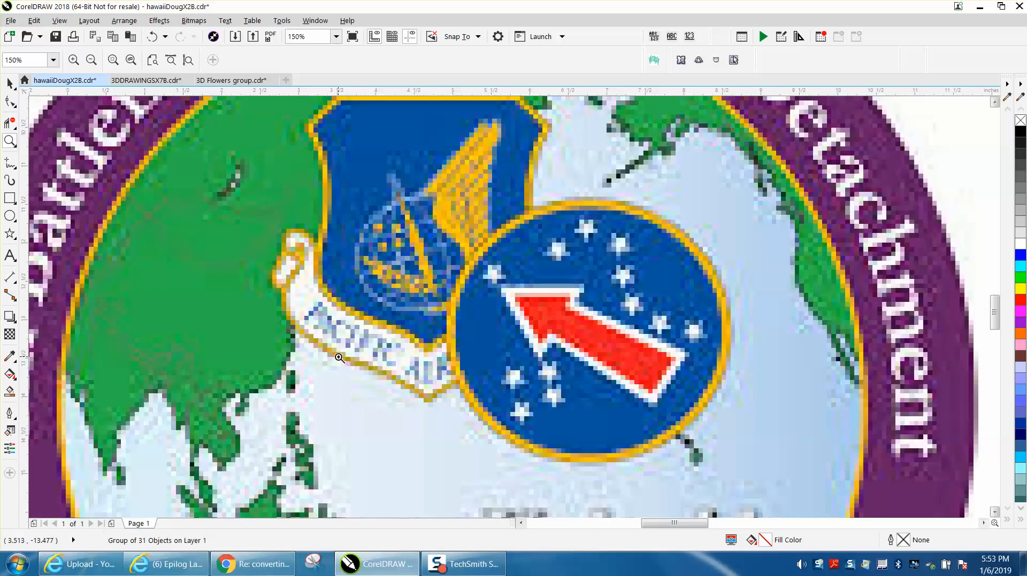
{"action": "scroll", "coordinate": [339, 358], "scroll_direction": "down", "scroll_amount": 2}
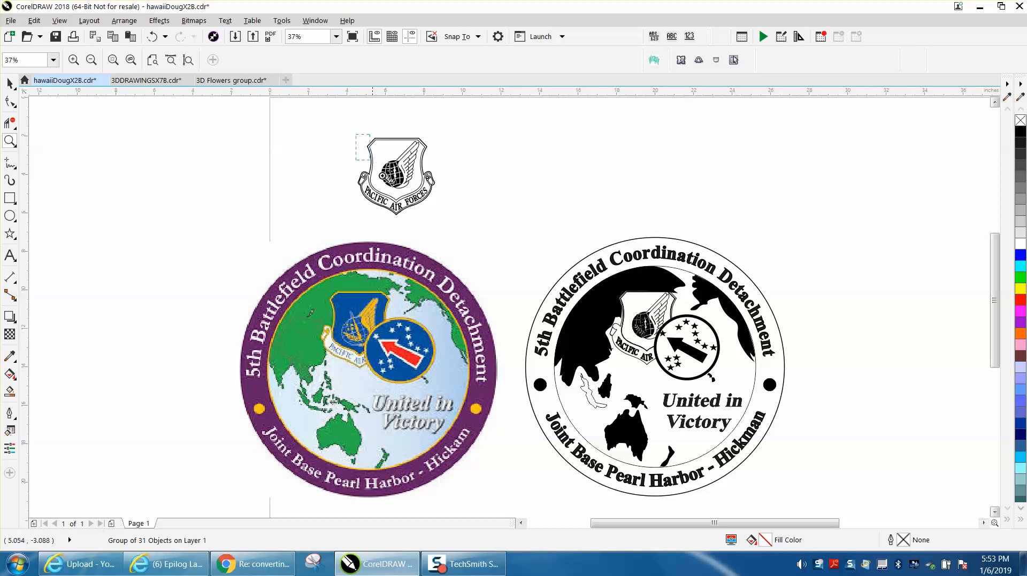
{"action": "left_click", "coordinate": [384, 176]}
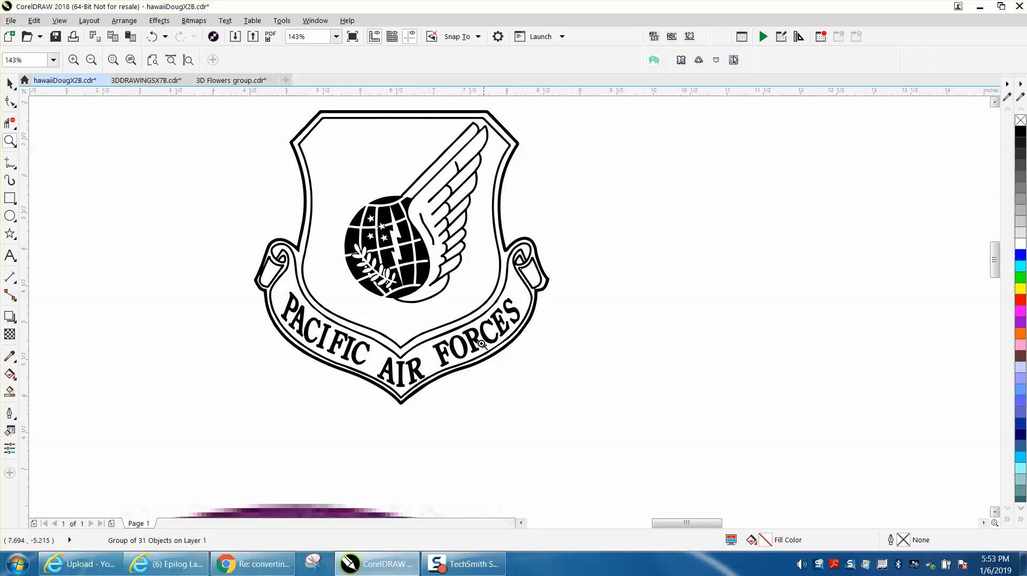
Step: Check the Bing 'pacific air forces logo' image results, then return to CorelDRAW
{"action": "left_click", "coordinate": [80, 564]}
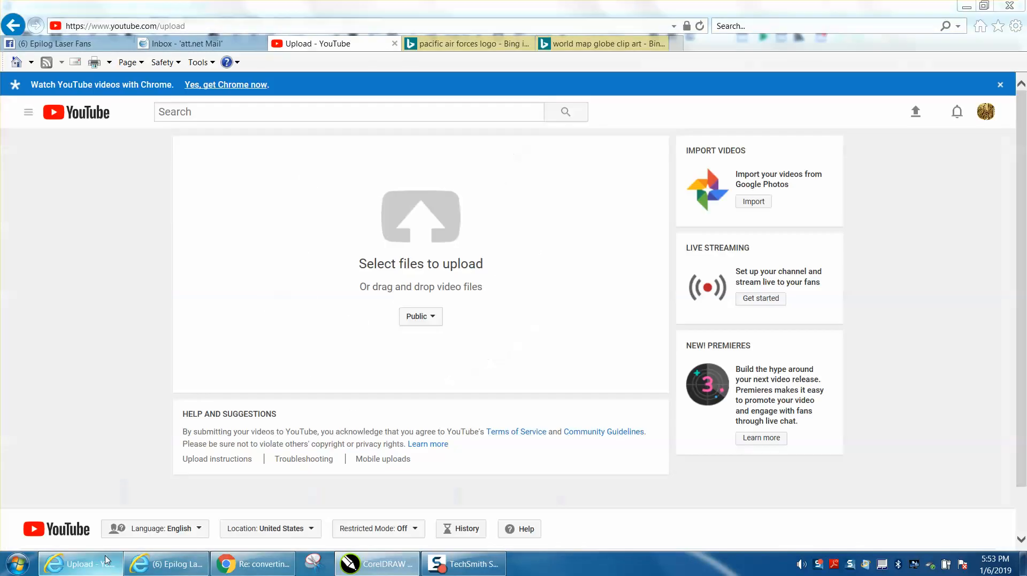
{"action": "left_click", "coordinate": [451, 43]}
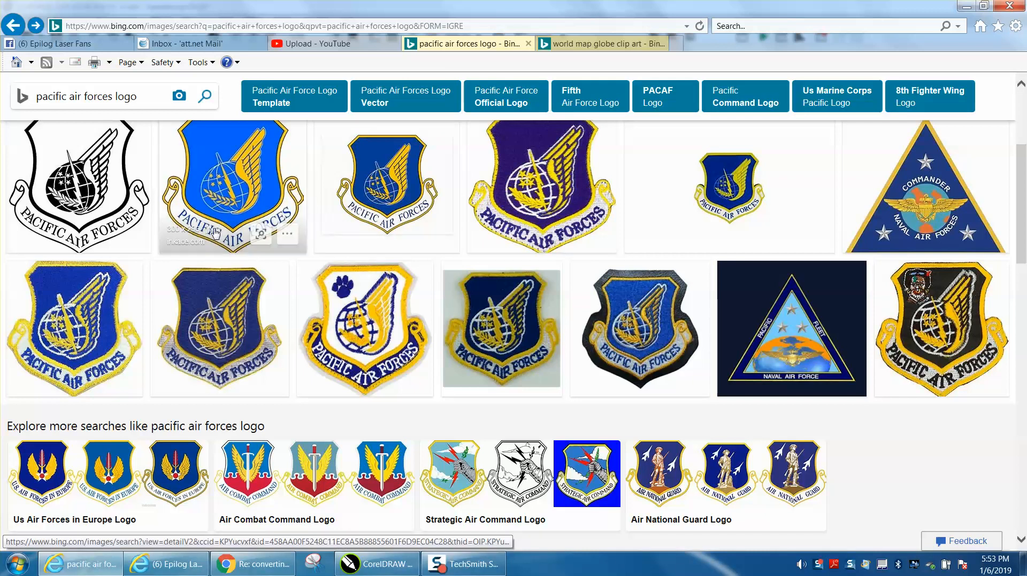
{"action": "mouse_move", "coordinate": [232, 186]}
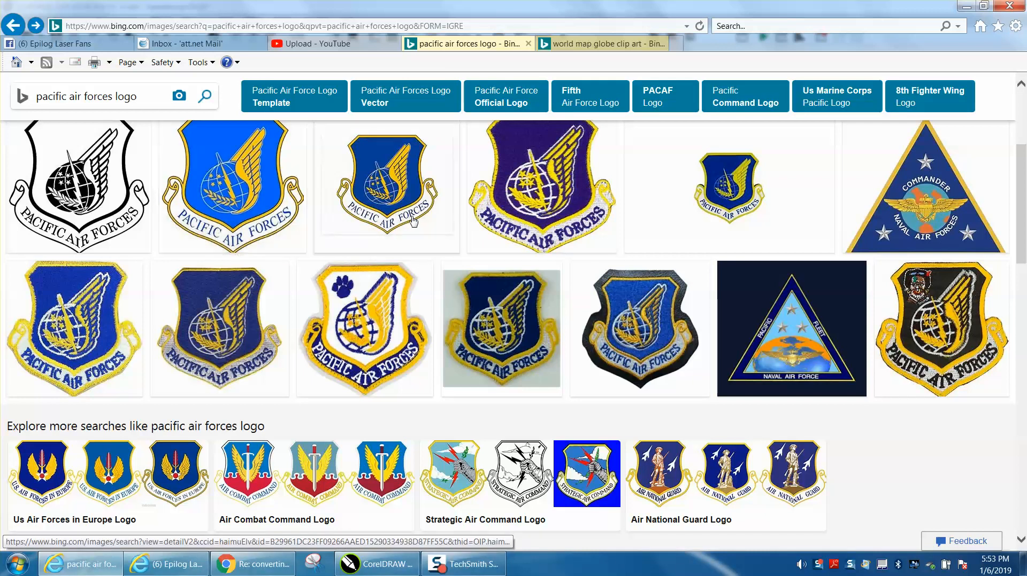
{"action": "scroll", "coordinate": [377, 240], "scroll_direction": "up", "scroll_amount": 5}
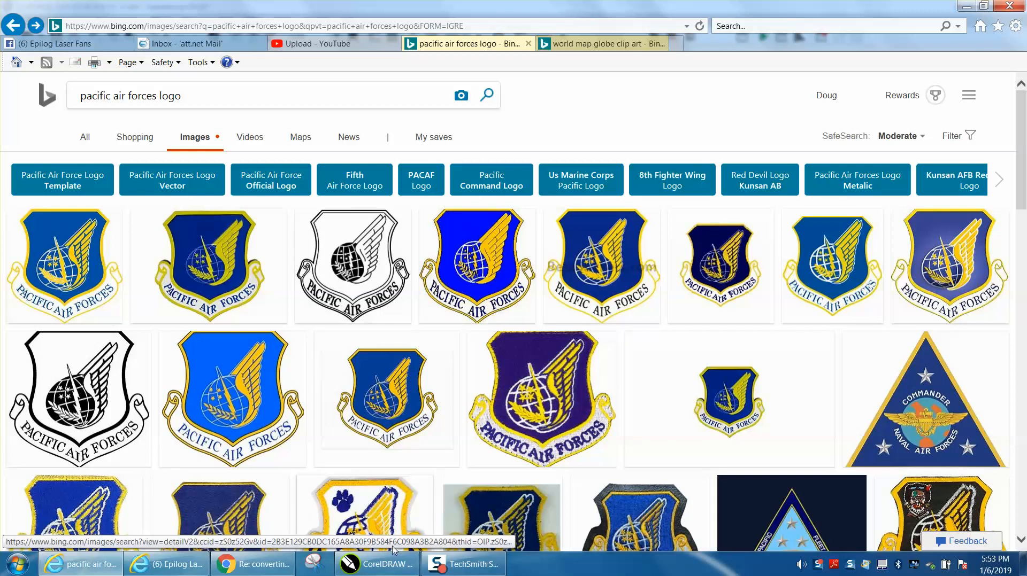
{"action": "left_click", "coordinate": [383, 563]}
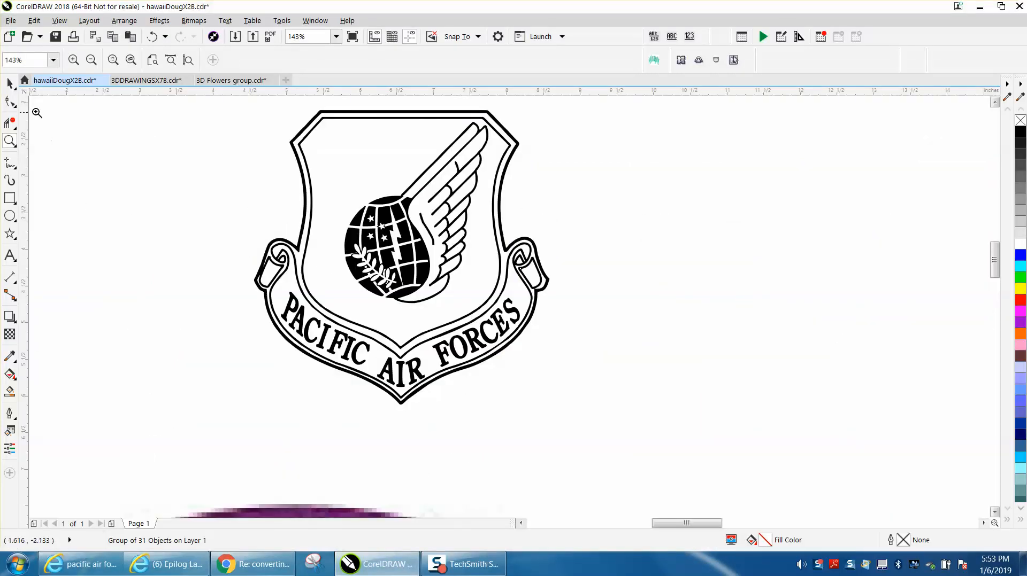
Step: Select the whole black-and-white traced seal and move it up off the page
{"action": "left_click", "coordinate": [11, 83]}
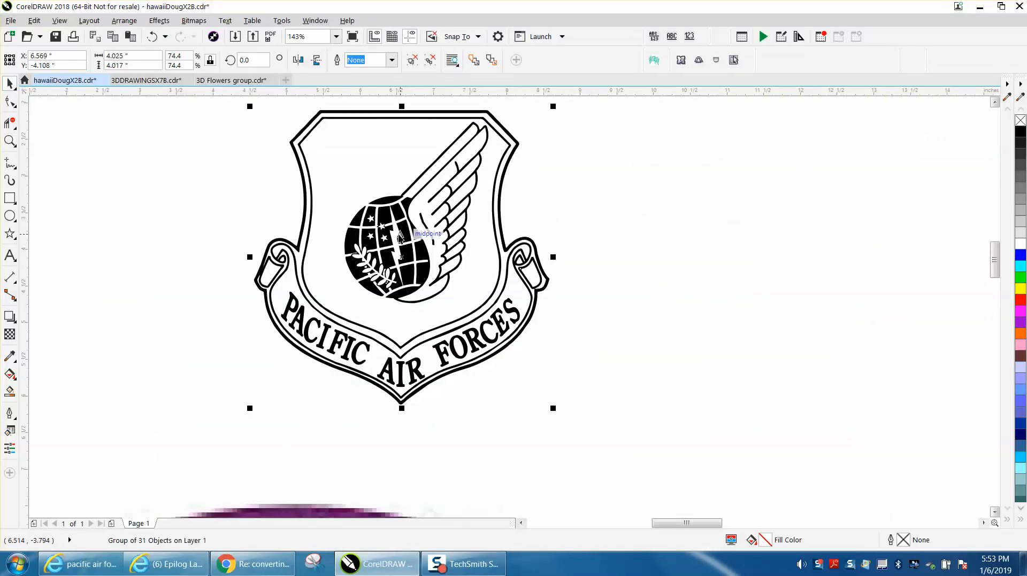
{"action": "scroll", "coordinate": [393, 257], "scroll_direction": "down", "scroll_amount": 1}
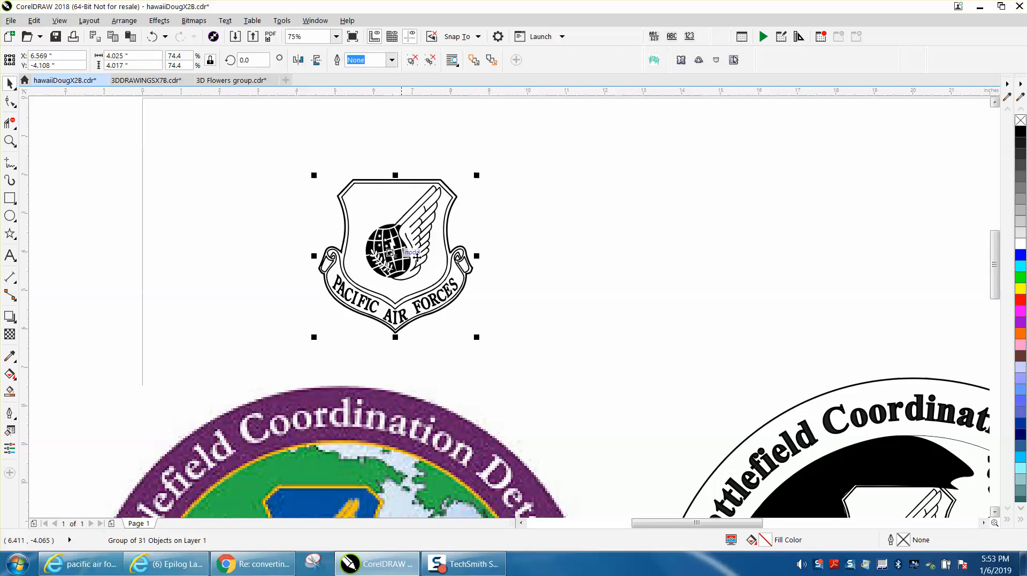
{"action": "scroll", "coordinate": [419, 253], "scroll_direction": "down", "scroll_amount": 1}
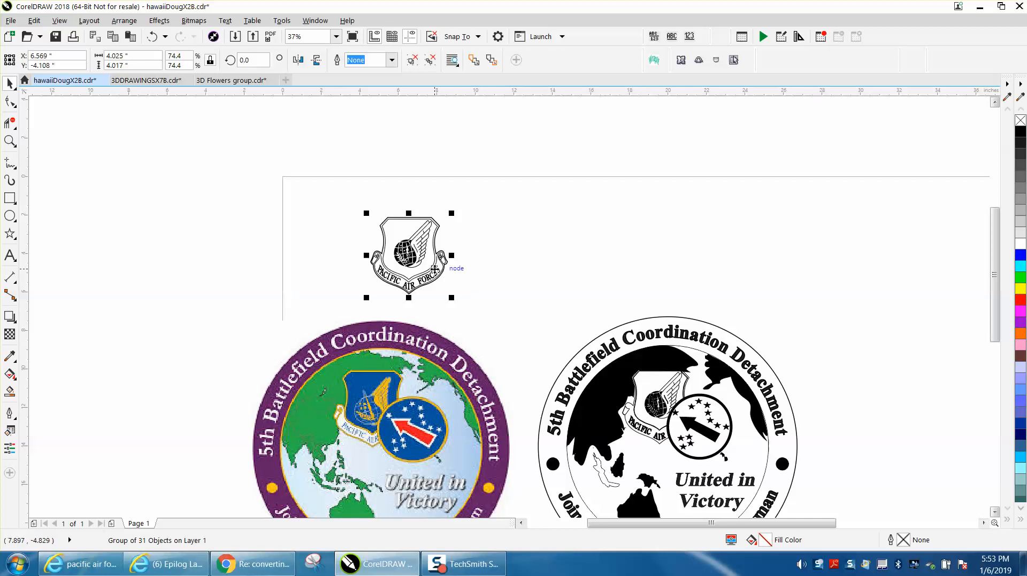
{"action": "left_click", "coordinate": [641, 351]}
{"action": "scroll", "coordinate": [642, 351], "scroll_direction": "down", "scroll_amount": 1}
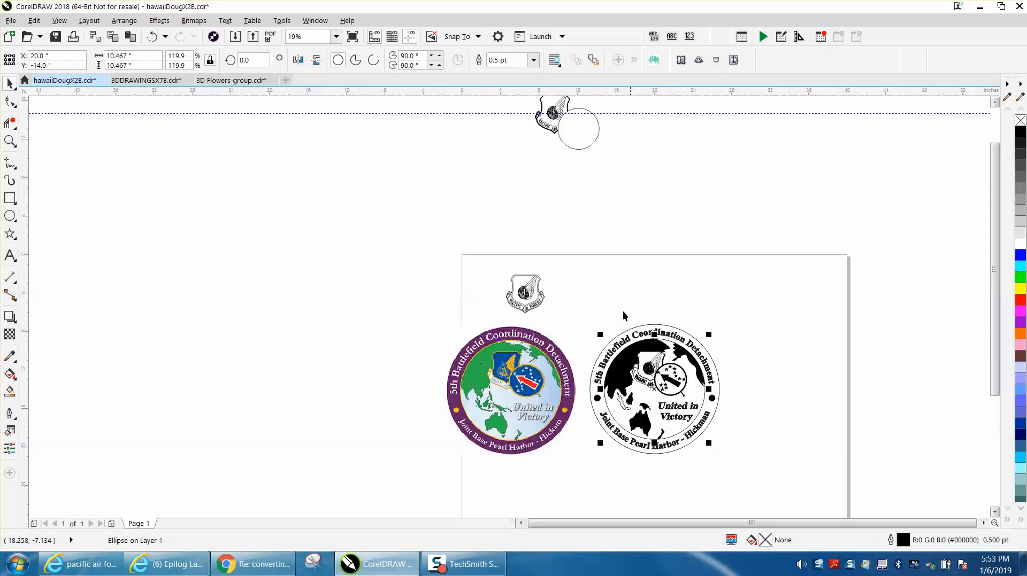
{"action": "left_click_drag", "start_coordinate": [582, 322], "coordinate": [749, 458]}
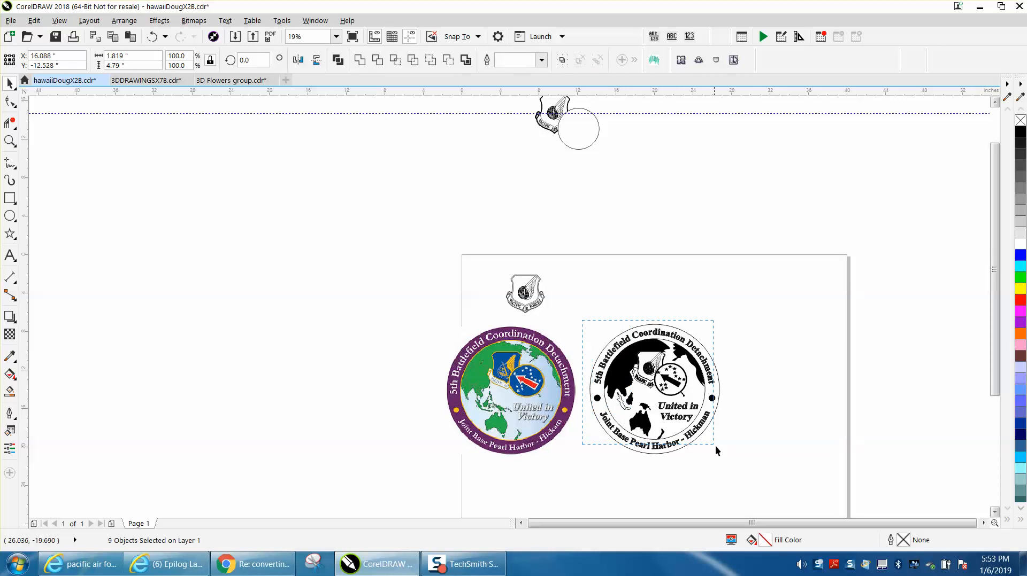
{"action": "key", "text": "Up"}
{"action": "key", "text": "Up"}
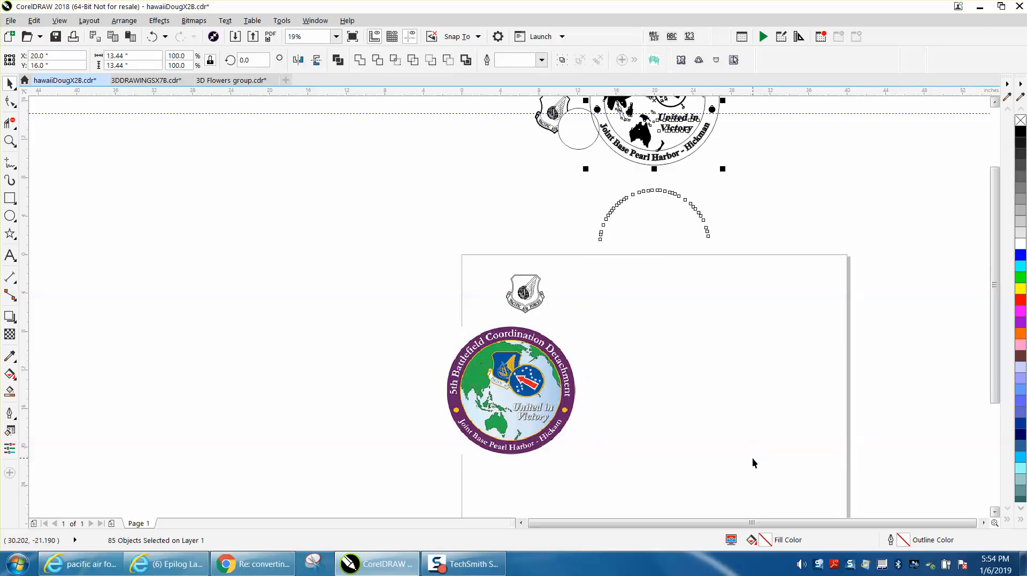
Step: Clear the selection and select the color seal image
{"action": "left_click_drag", "start_coordinate": [586, 184], "coordinate": [598, 205]}
{"action": "left_click_drag", "start_coordinate": [737, 270], "coordinate": [739, 270]}
{"action": "key", "text": "Delete"}
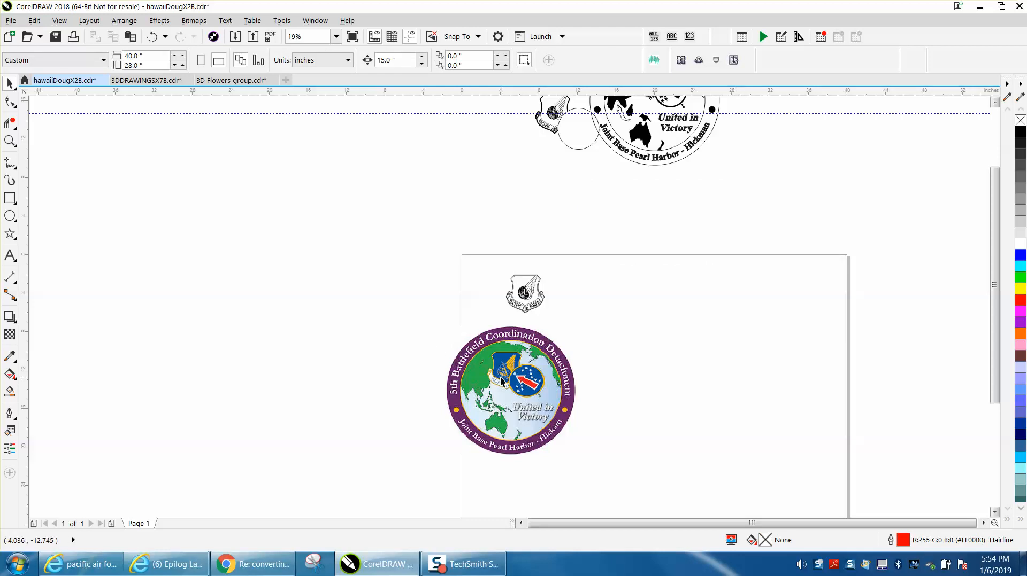
{"action": "left_click", "coordinate": [503, 383]}
Step: Center the color seal on the page and lock it in place
{"action": "key", "text": "p"}
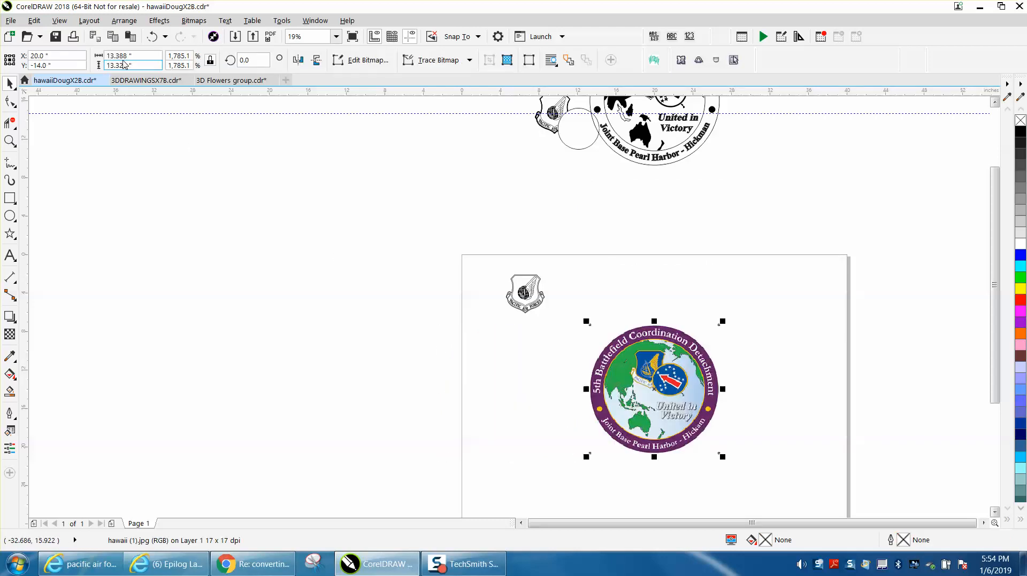
{"action": "left_click", "coordinate": [124, 20]}
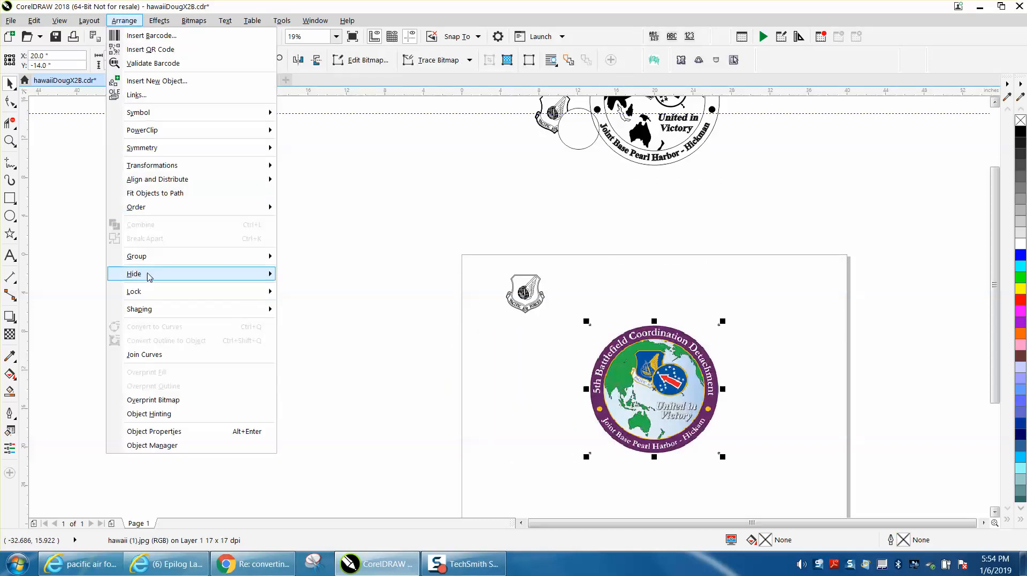
{"action": "left_click", "coordinate": [297, 293]}
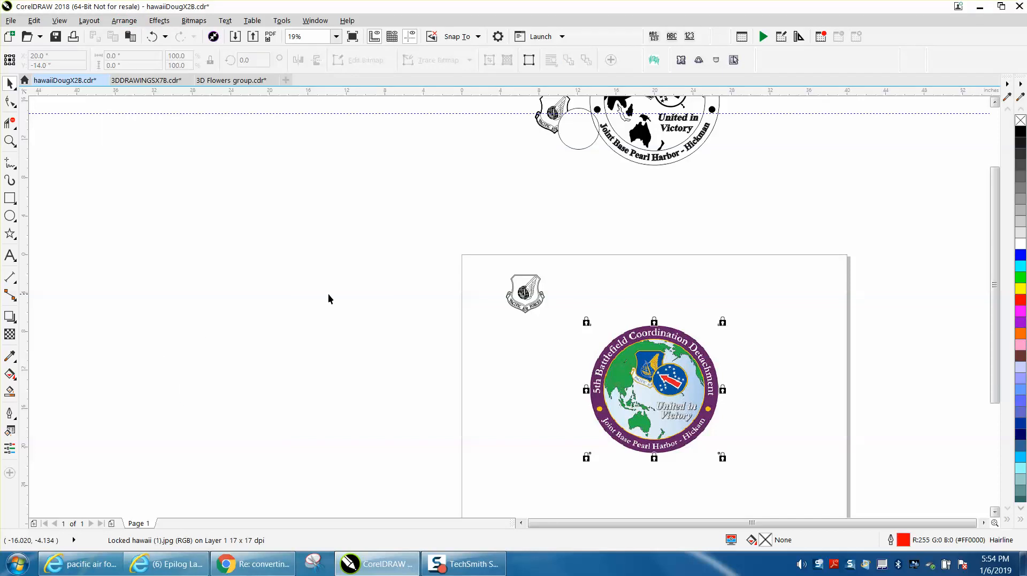
Step: Move the shield emblem onto the seal's badge and zoom in on that area
{"action": "left_click_drag", "start_coordinate": [528, 297], "coordinate": [650, 365]}
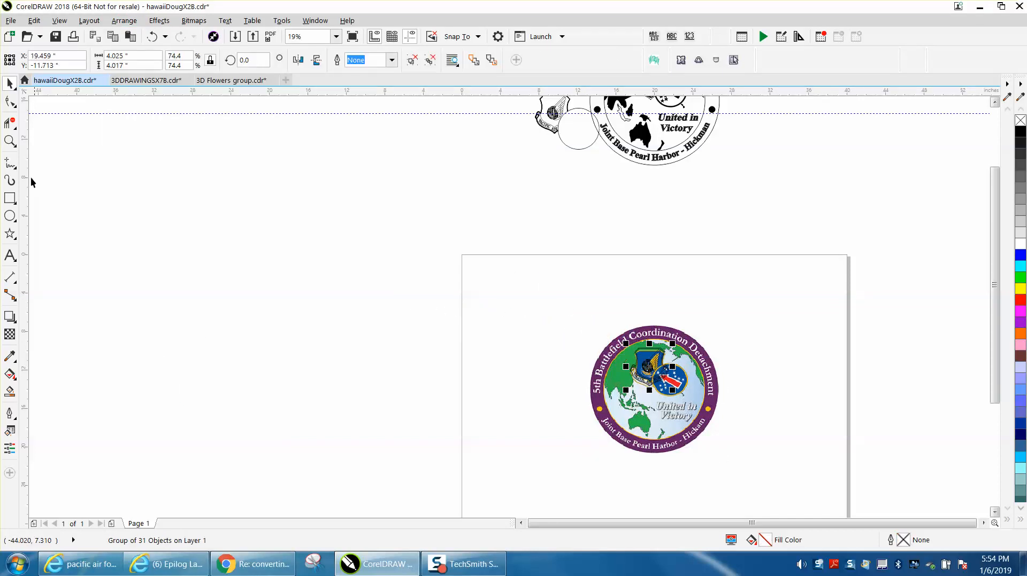
{"action": "left_click", "coordinate": [11, 142]}
{"action": "left_click_drag", "start_coordinate": [566, 317], "coordinate": [754, 413]}
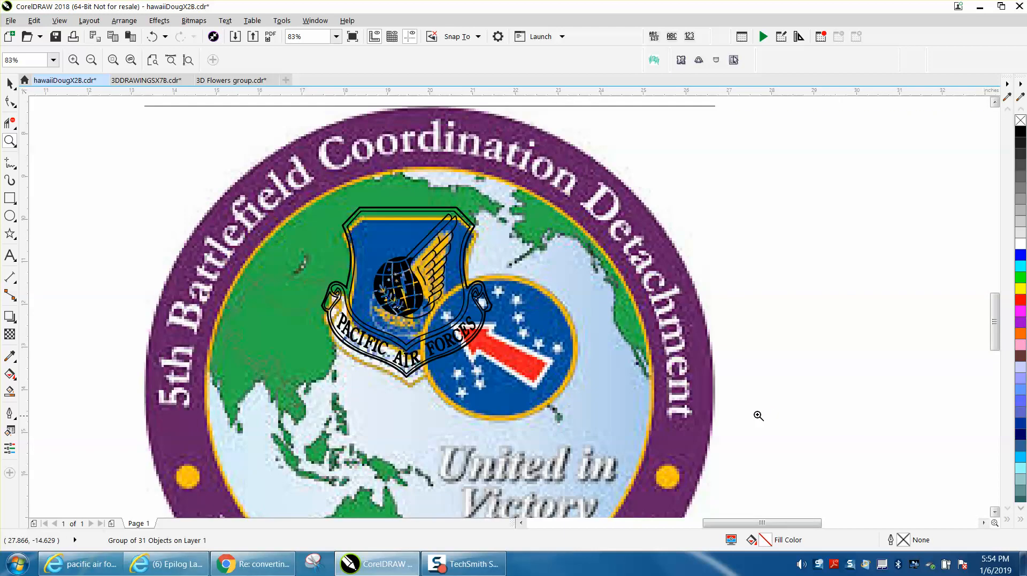
{"action": "left_click", "coordinate": [10, 83]}
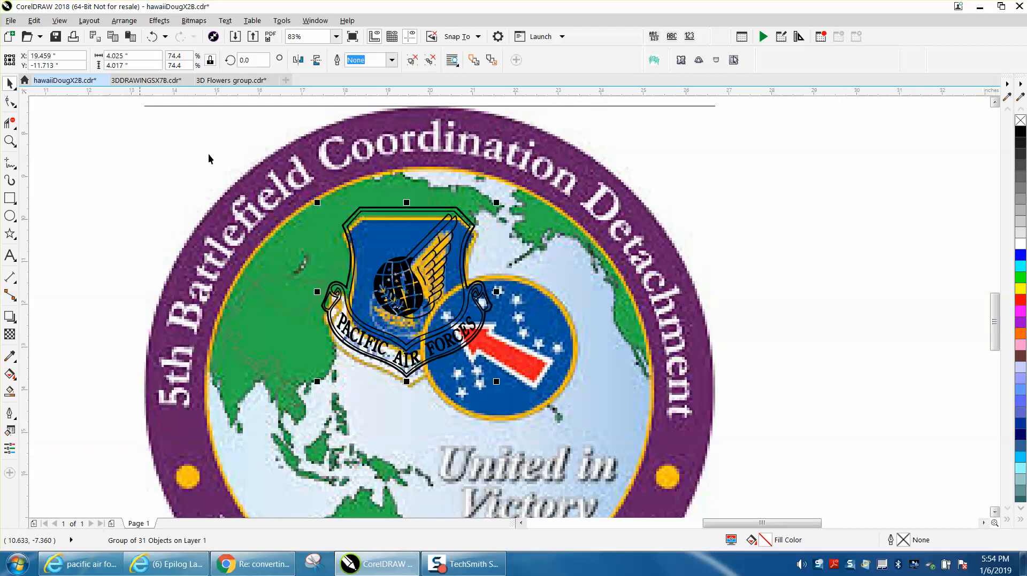
{"action": "left_click", "coordinate": [380, 255]}
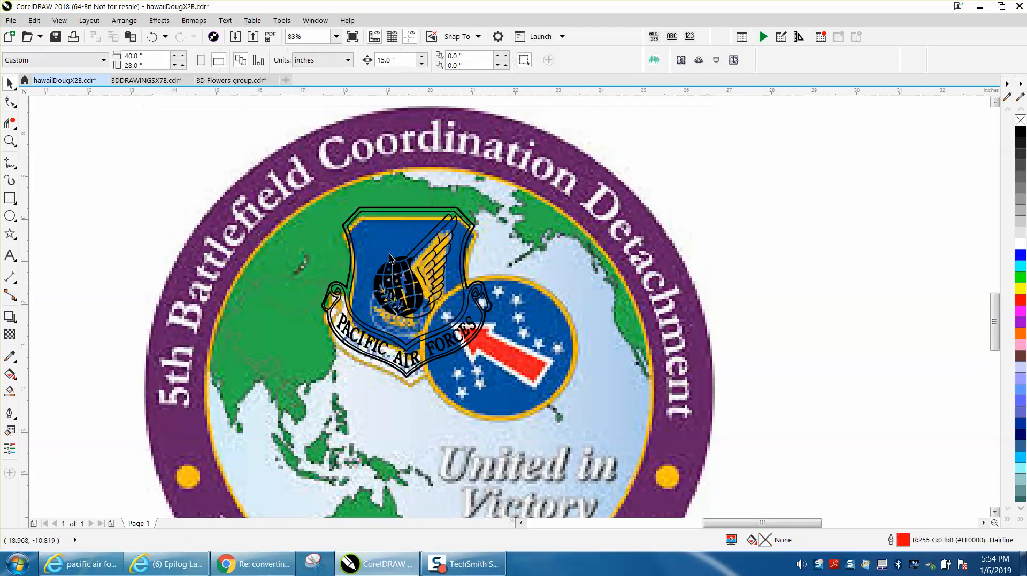
Step: Fine-tune the shield over the badge, then undo so it sits left of the seal
{"action": "left_click_drag", "start_coordinate": [400, 264], "coordinate": [419, 273]}
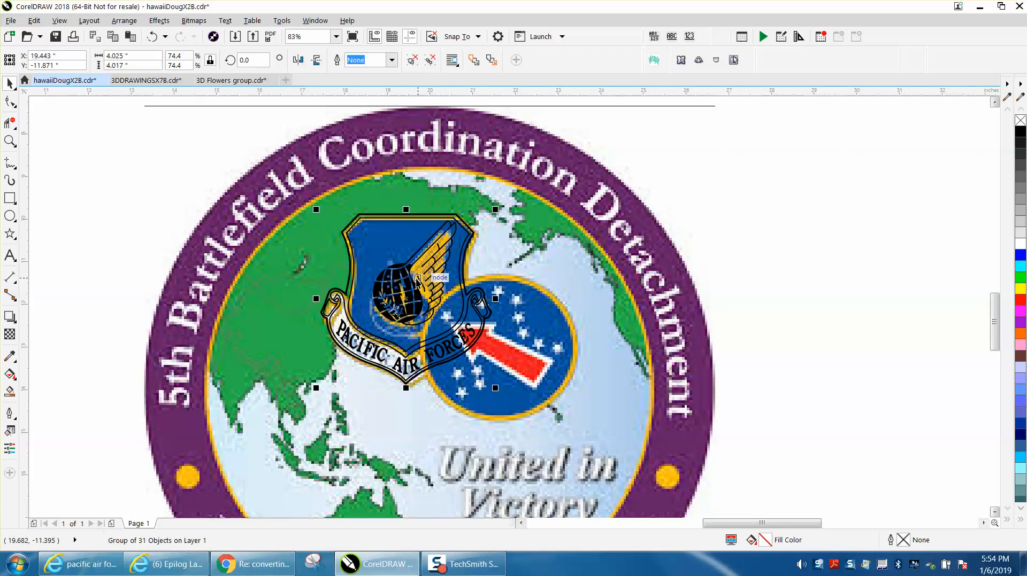
{"action": "left_click_drag", "start_coordinate": [418, 274], "coordinate": [415, 282]}
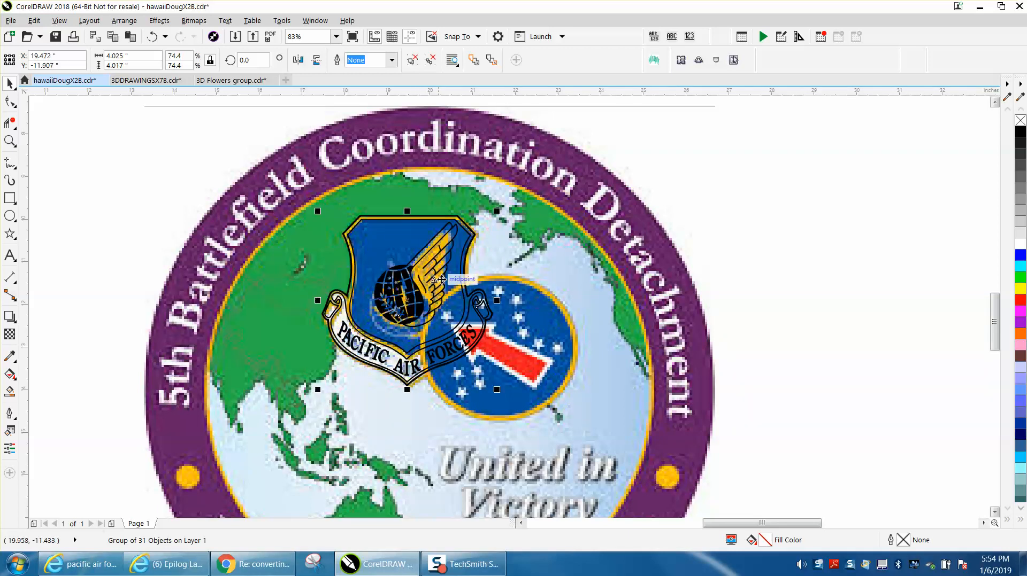
{"action": "scroll", "coordinate": [559, 285], "scroll_direction": "down", "scroll_amount": 2}
{"action": "key", "text": "ctrl+z"}
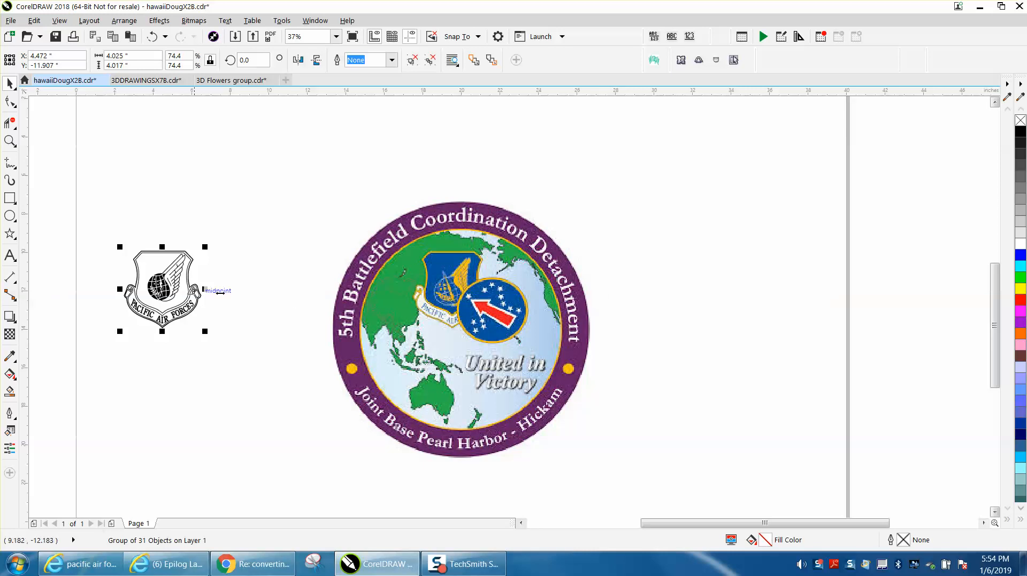
Step: Draw a circle over the arrow-and-stars badge with a black 1 pt outline
{"action": "left_click", "coordinate": [11, 215]}
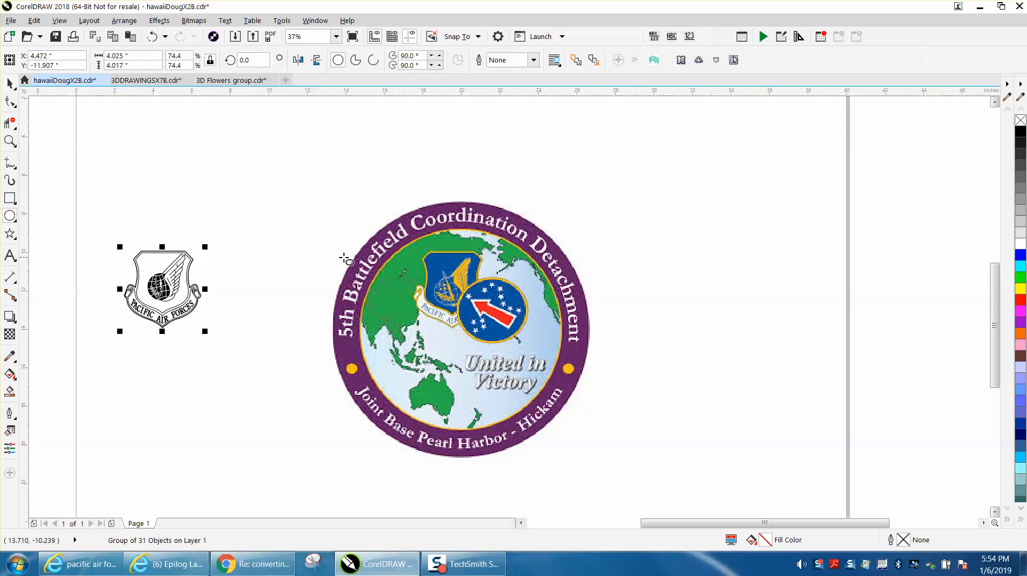
{"action": "left_click", "coordinate": [513, 287]}
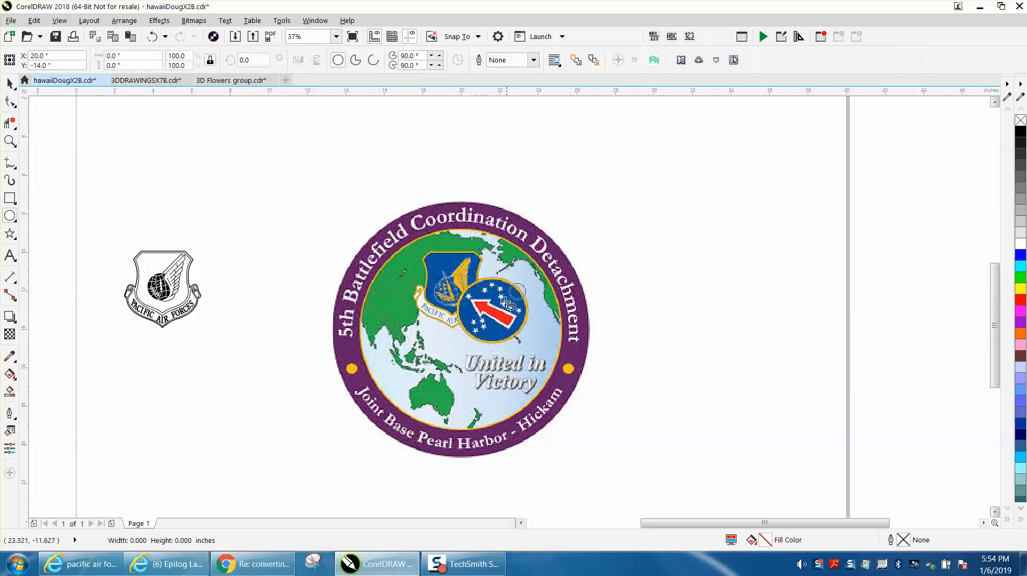
{"action": "left_click_drag", "start_coordinate": [470, 344], "coordinate": [589, 315]}
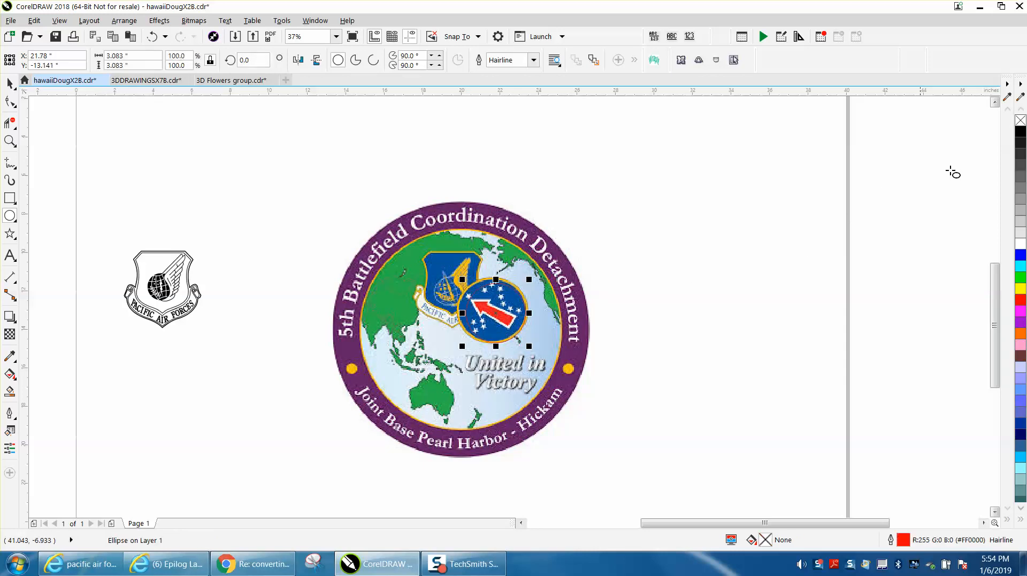
{"action": "right_click", "coordinate": [1019, 135]}
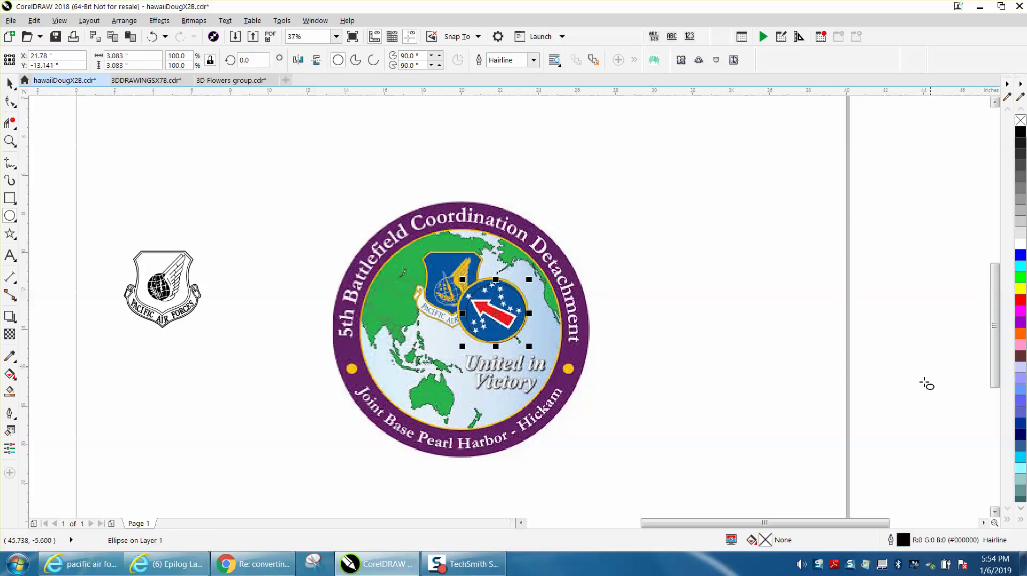
{"action": "double_click", "coordinate": [903, 540]}
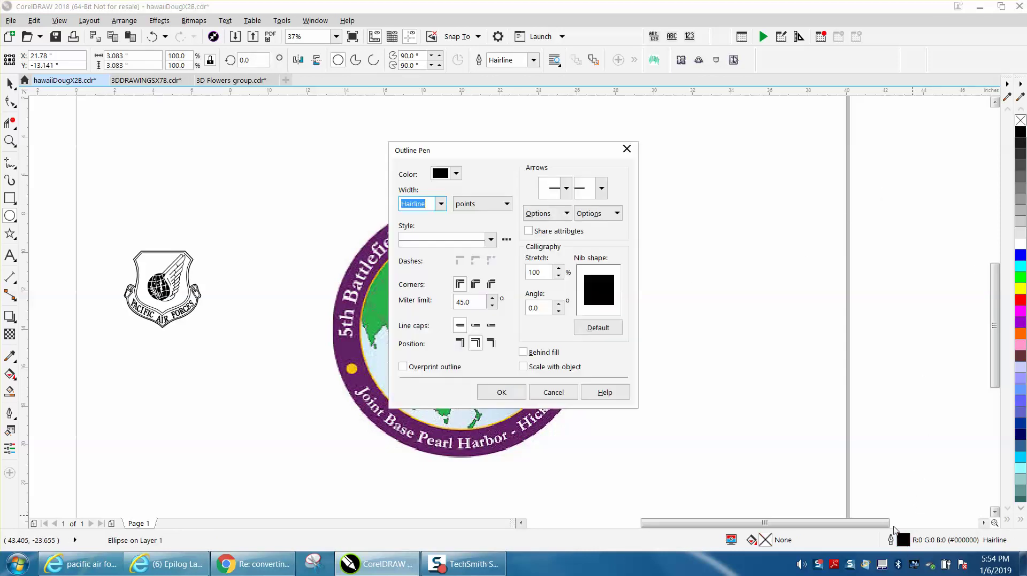
{"action": "left_click", "coordinate": [440, 204]}
{"action": "left_click", "coordinate": [421, 255]}
{"action": "left_click", "coordinate": [504, 394]}
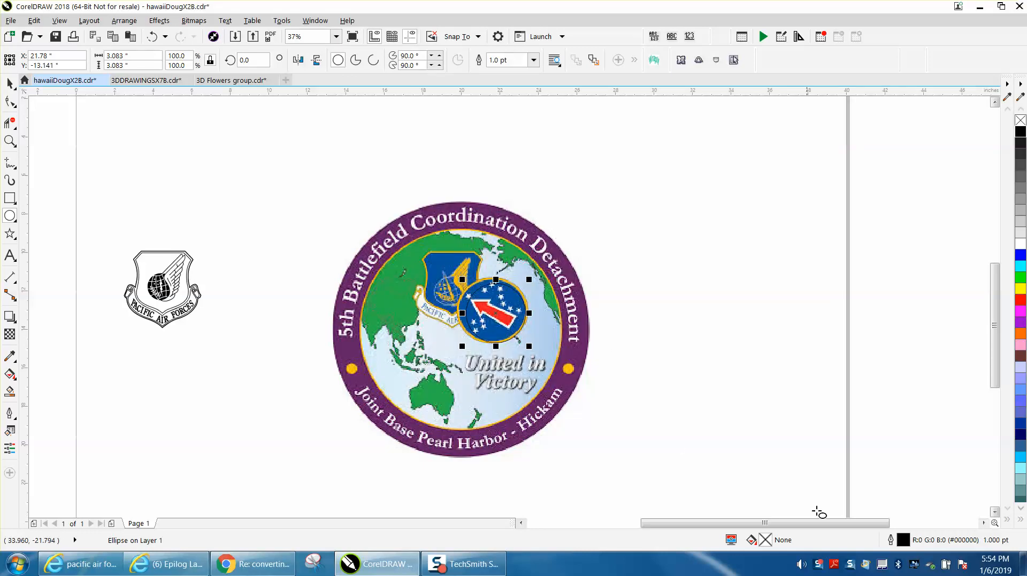
Step: Change the circle's outline to 10 pt, scaling with the object
{"action": "double_click", "coordinate": [902, 540]}
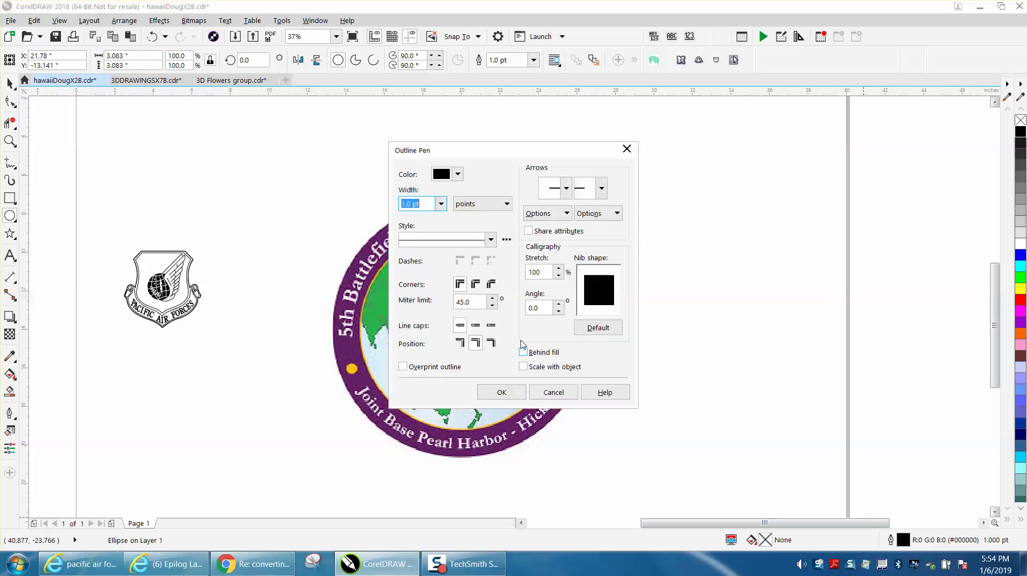
{"action": "left_click", "coordinate": [440, 204]}
{"action": "left_click", "coordinate": [413, 309]}
{"action": "left_click", "coordinate": [523, 366]}
{"action": "left_click", "coordinate": [502, 393]}
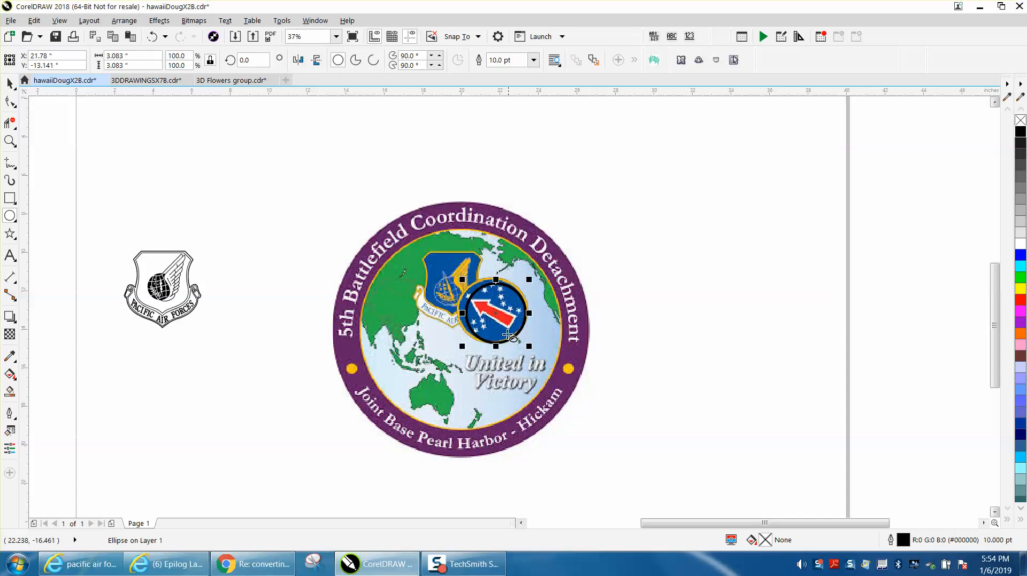
Step: Enlarge and nudge the circle to ring the emblem, then undo the last move
{"action": "left_click", "coordinate": [10, 142]}
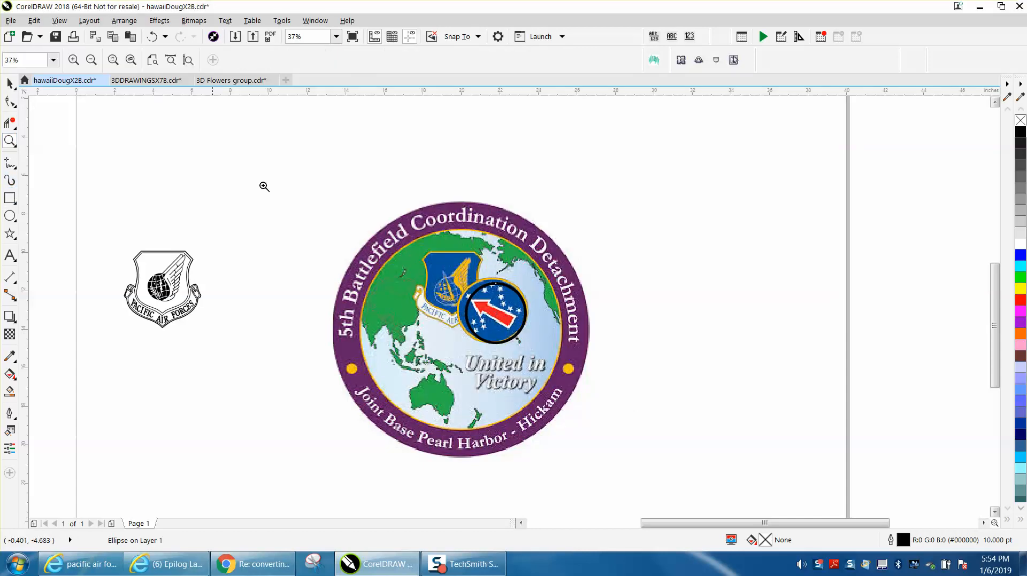
{"action": "left_click", "coordinate": [672, 388]}
{"action": "left_click", "coordinate": [10, 84]}
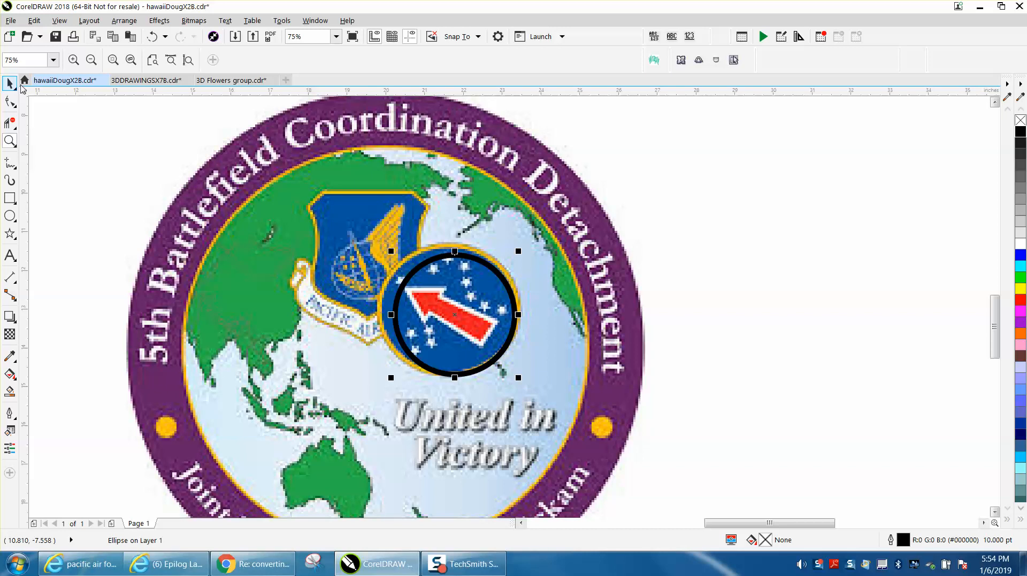
{"action": "left_click", "coordinate": [447, 278]}
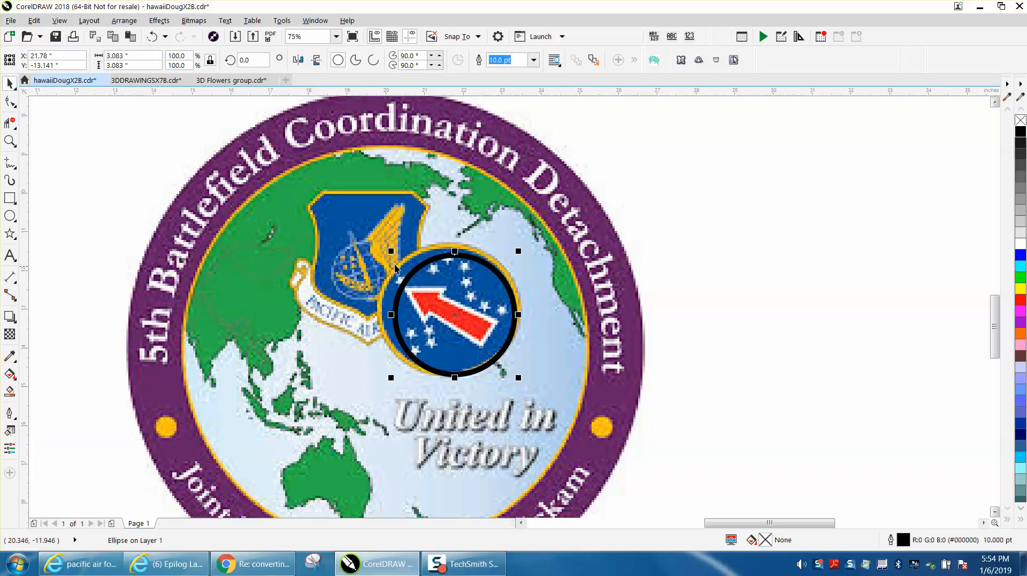
{"action": "left_click_drag", "start_coordinate": [390, 252], "coordinate": [376, 238]}
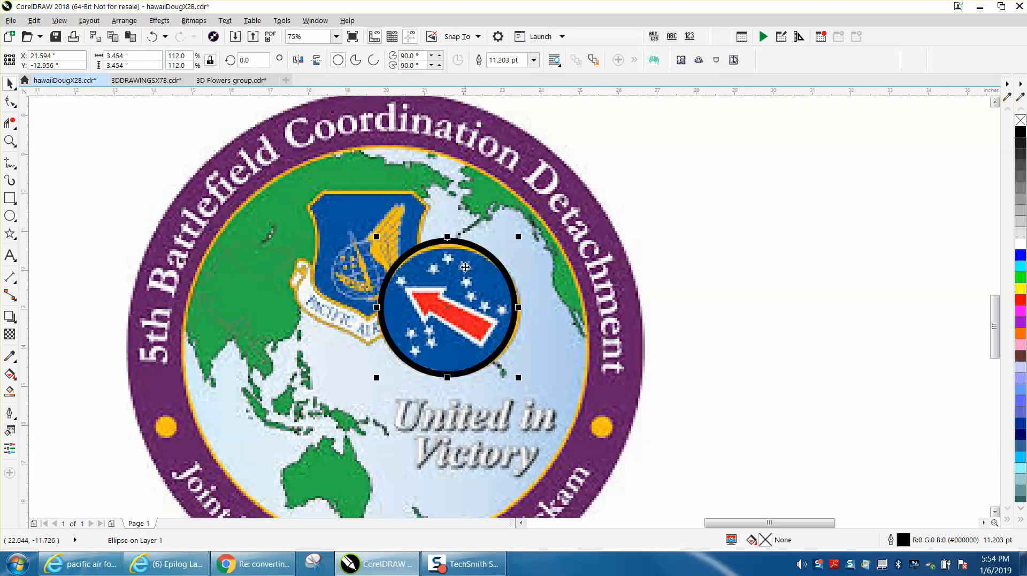
{"action": "left_click_drag", "start_coordinate": [454, 301], "coordinate": [454, 304]}
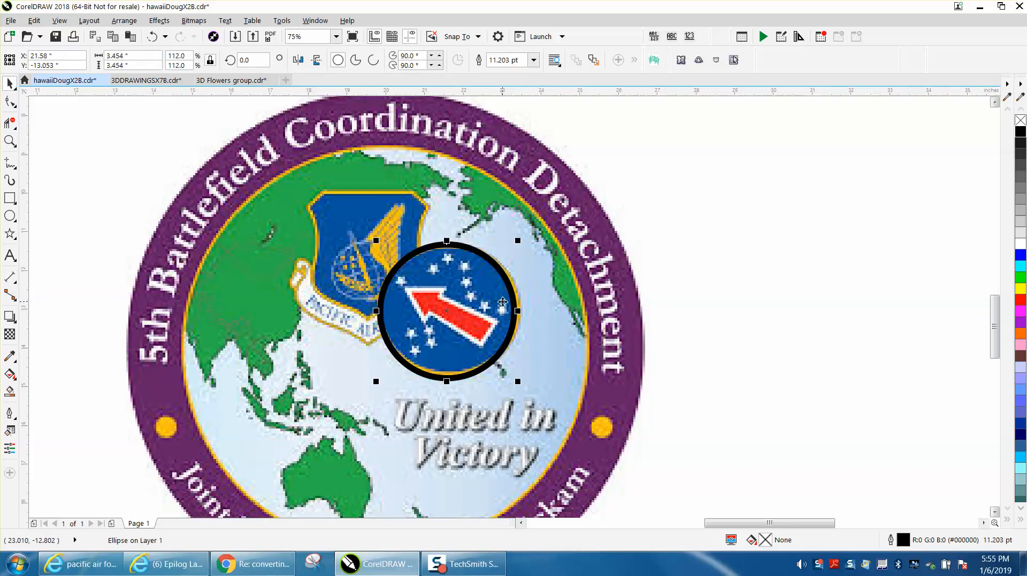
{"action": "scroll", "coordinate": [630, 297], "scroll_direction": "down", "scroll_amount": 1}
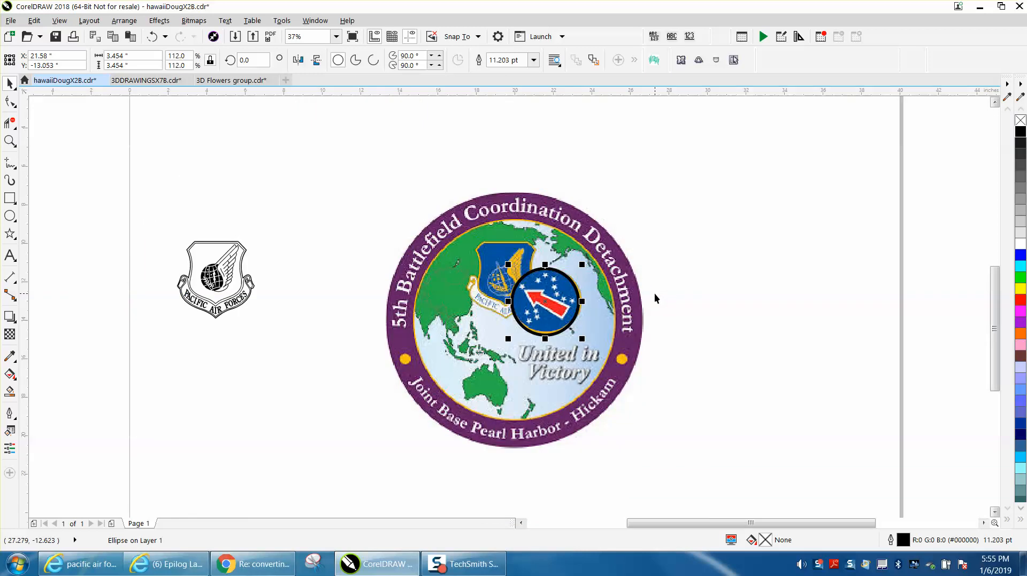
{"action": "key", "text": "ctrl+z"}
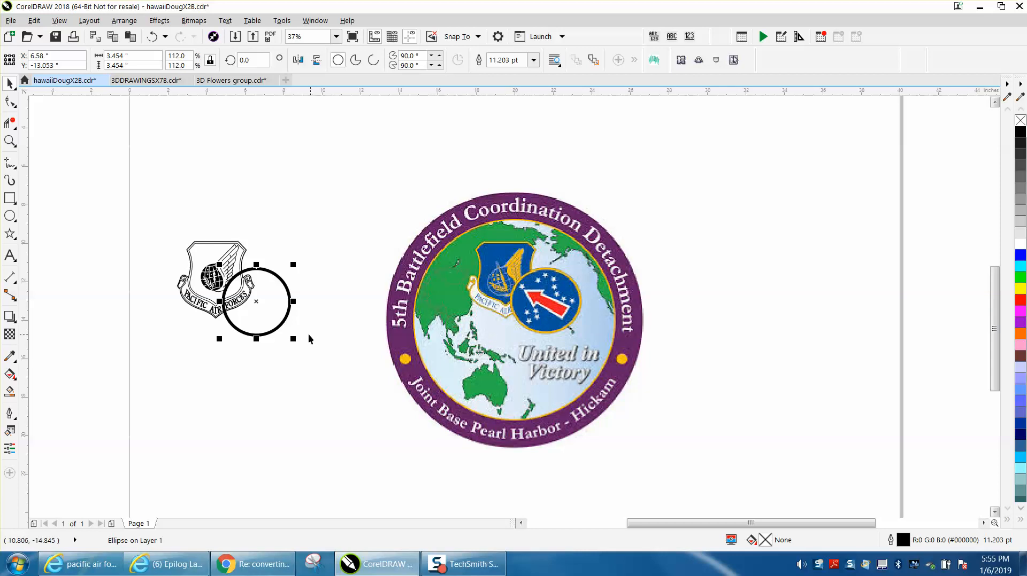
Step: Zoom in on the shield with the circle and select the black-and-white shield
{"action": "left_click", "coordinate": [11, 143]}
{"action": "left_click_drag", "start_coordinate": [159, 223], "coordinate": [380, 354]}
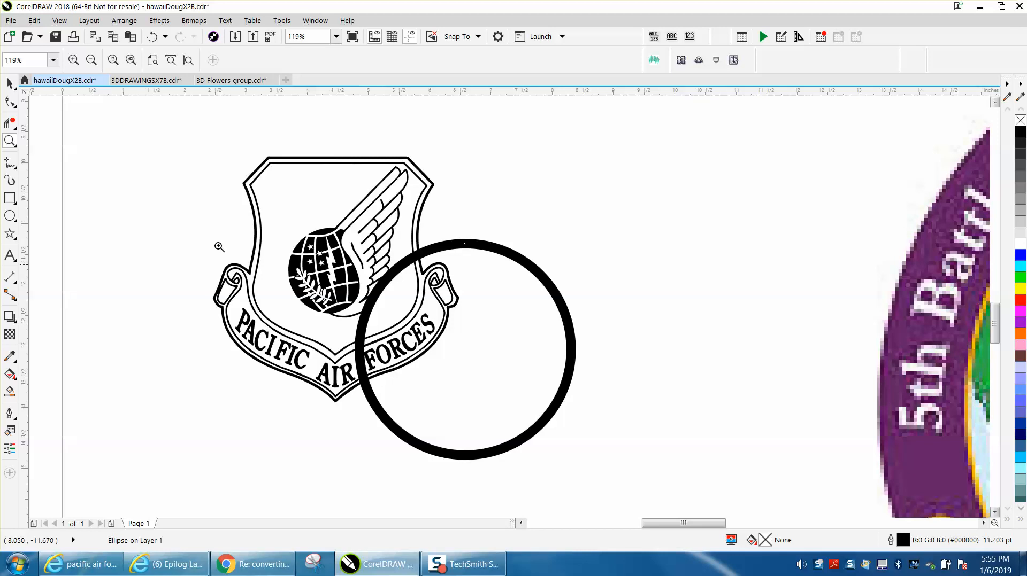
{"action": "key", "text": "space"}
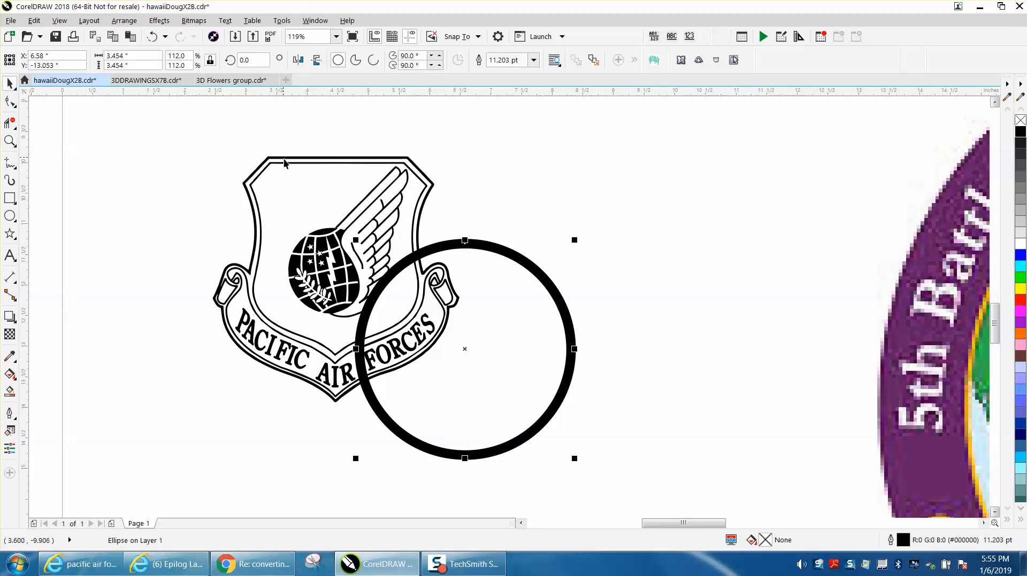
{"action": "left_click", "coordinate": [284, 164]}
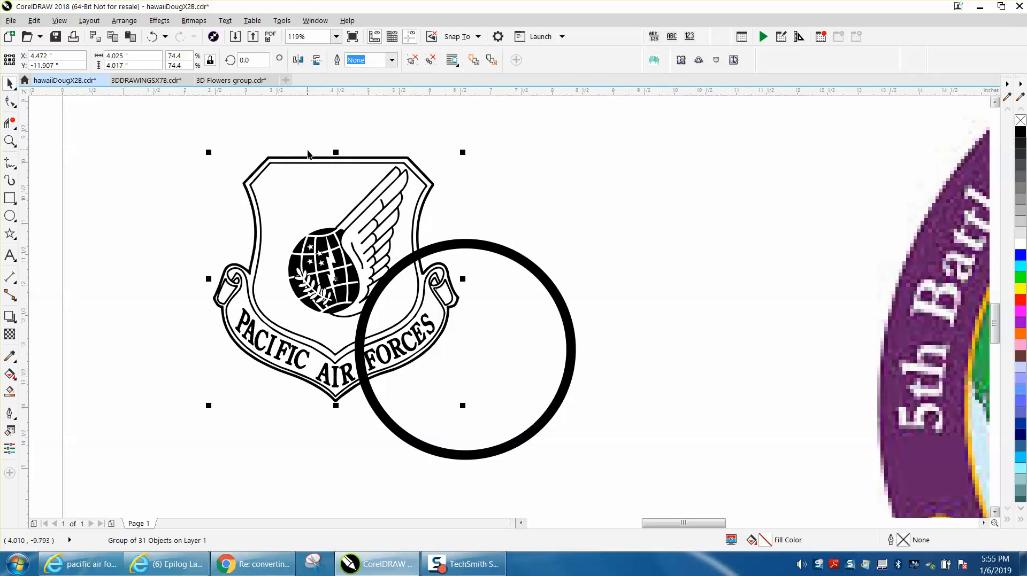
{"action": "scroll", "coordinate": [309, 154], "scroll_direction": "down", "scroll_amount": 3}
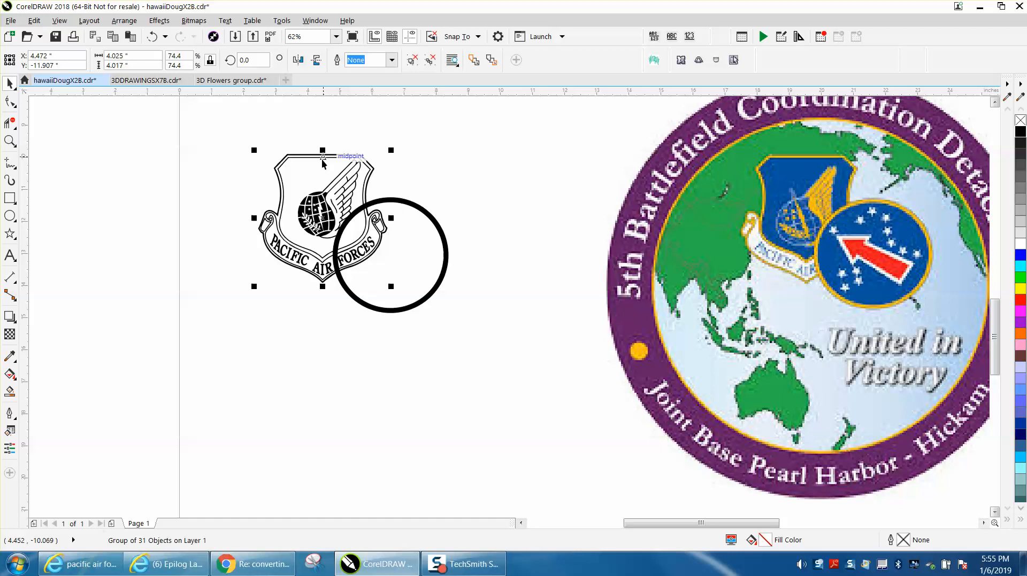
Step: Leave a spare shield copy aside, select shield and circle, and zoom to them
{"action": "key", "text": "Escape"}
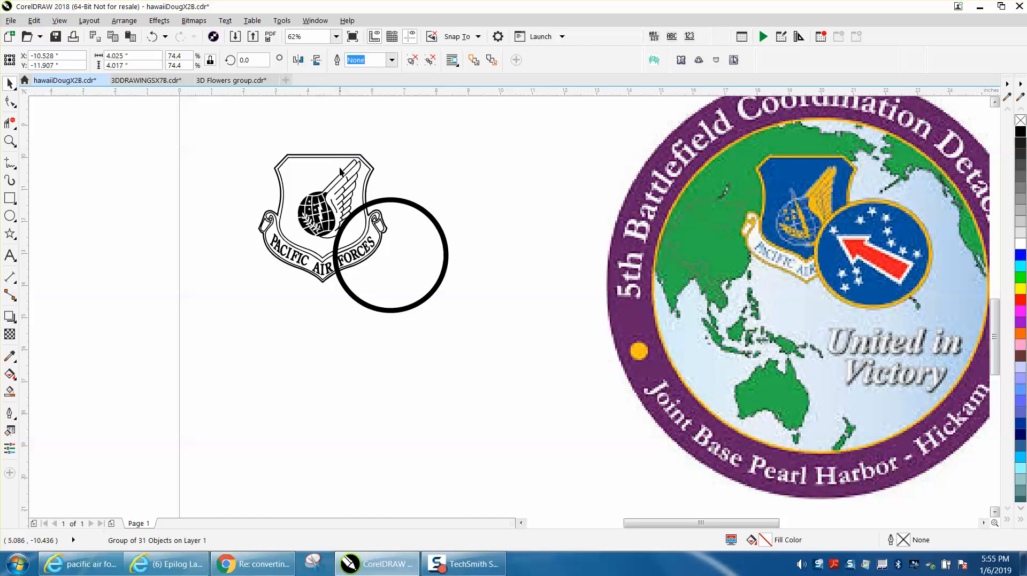
{"action": "scroll", "coordinate": [342, 171], "scroll_direction": "down", "scroll_amount": 3}
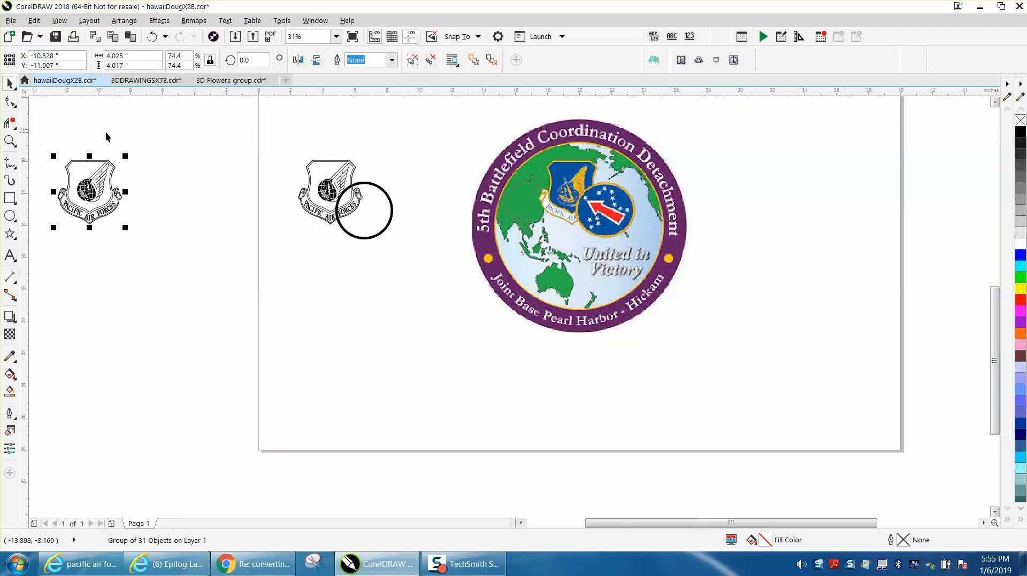
{"action": "left_click_drag", "start_coordinate": [274, 141], "coordinate": [311, 182]}
{"action": "left_click_drag", "start_coordinate": [459, 261], "coordinate": [459, 262]}
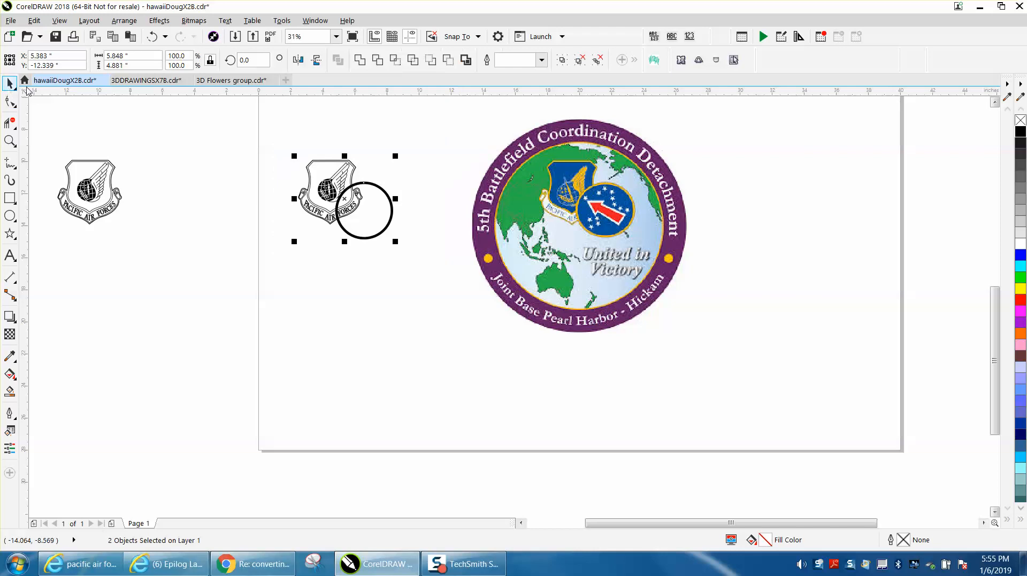
{"action": "left_click", "coordinate": [12, 140]}
{"action": "key", "text": "shift+F2"}
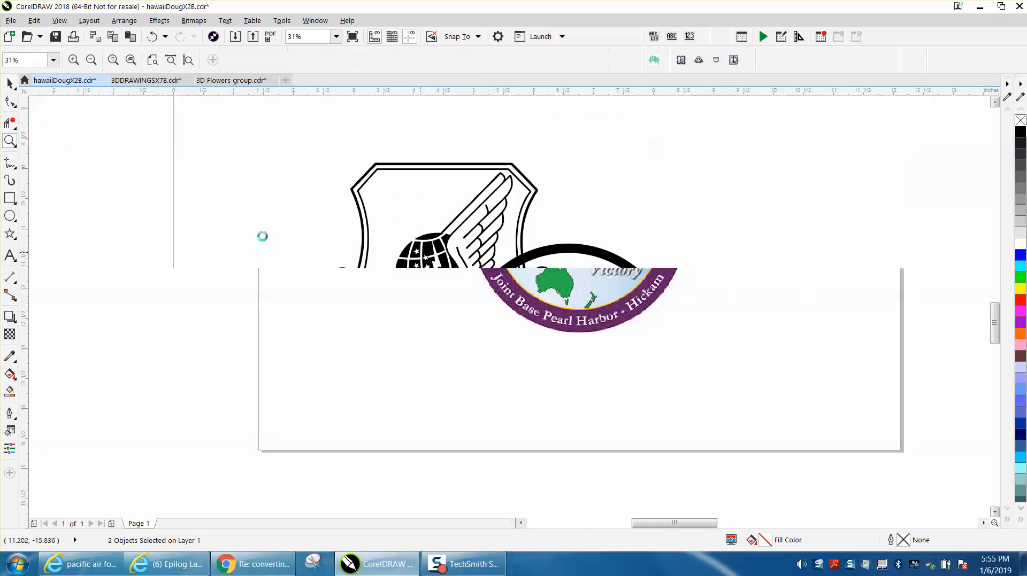
Step: Select the shield group and ungroup all its objects via Arrange
{"action": "left_click", "coordinate": [10, 83]}
{"action": "left_click", "coordinate": [375, 169]}
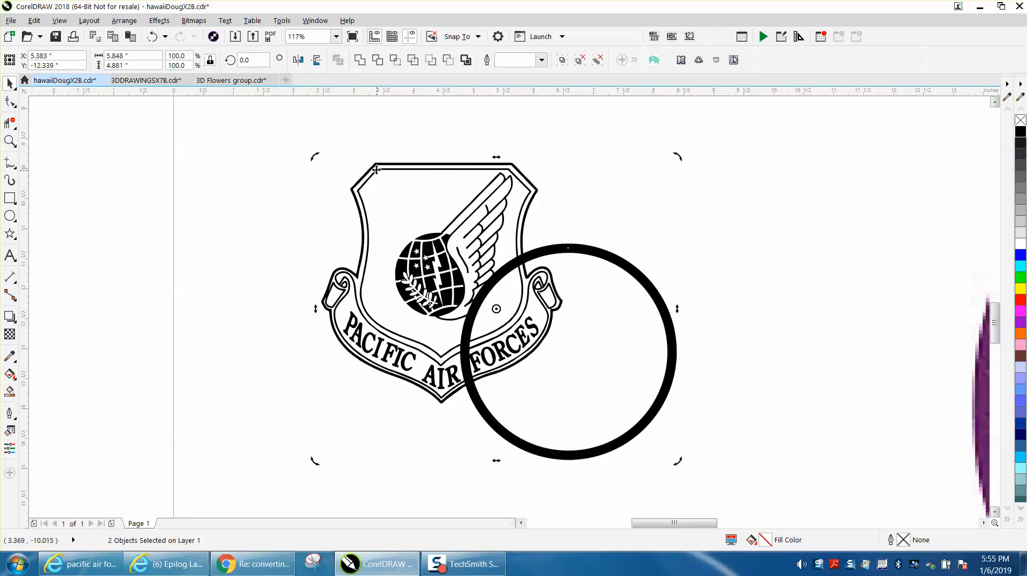
{"action": "left_click", "coordinate": [391, 168]}
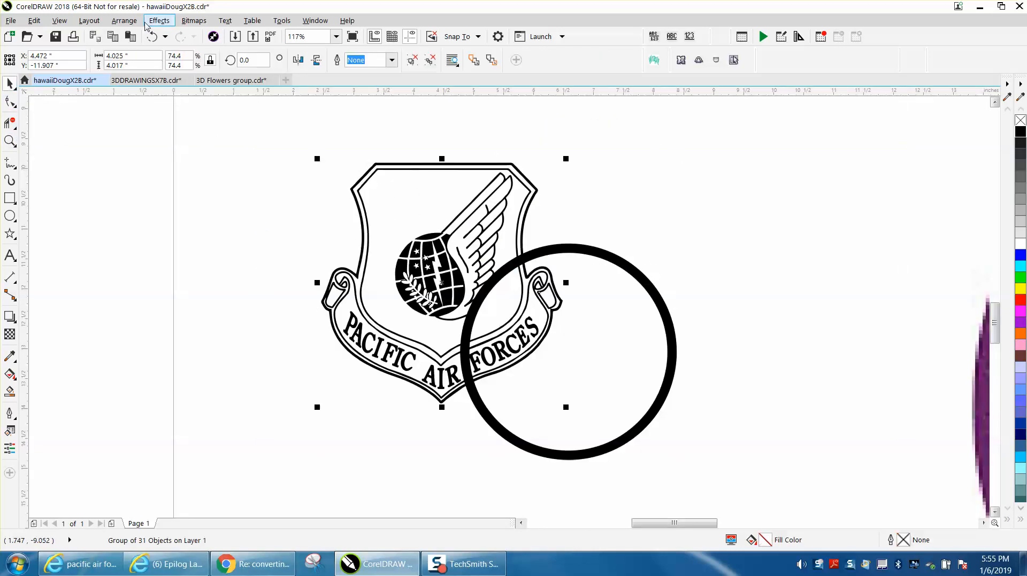
{"action": "left_click", "coordinate": [123, 21]}
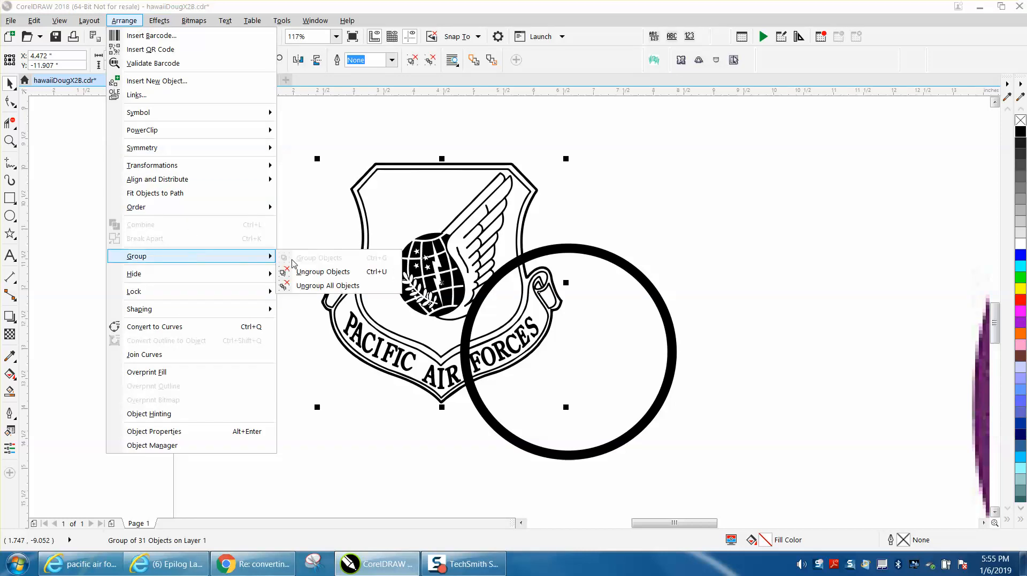
{"action": "left_click", "coordinate": [303, 289]}
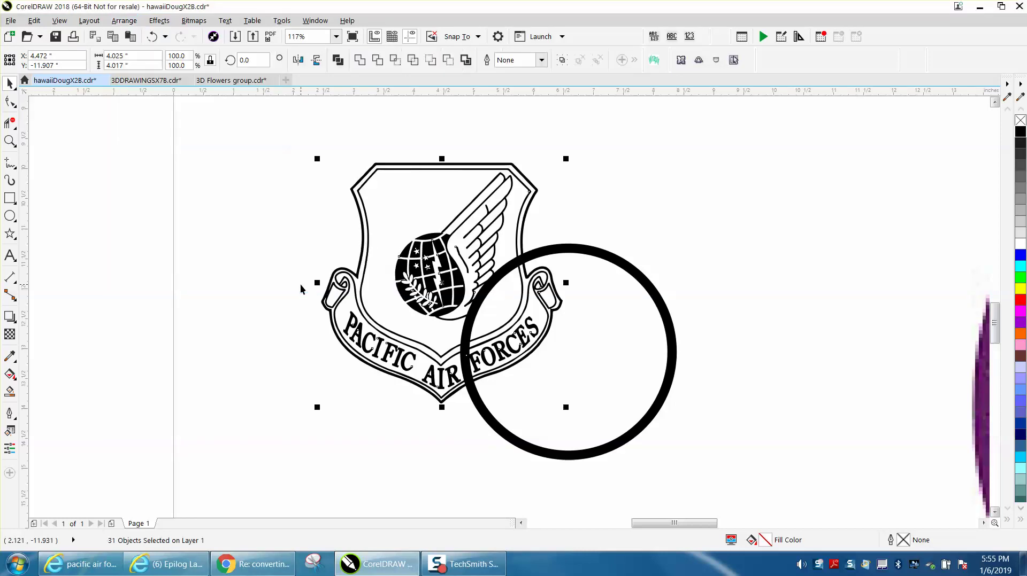
Step: Try Smart Fill on the circle-banner overlap twice, undoing each fill
{"action": "left_click", "coordinate": [11, 122]}
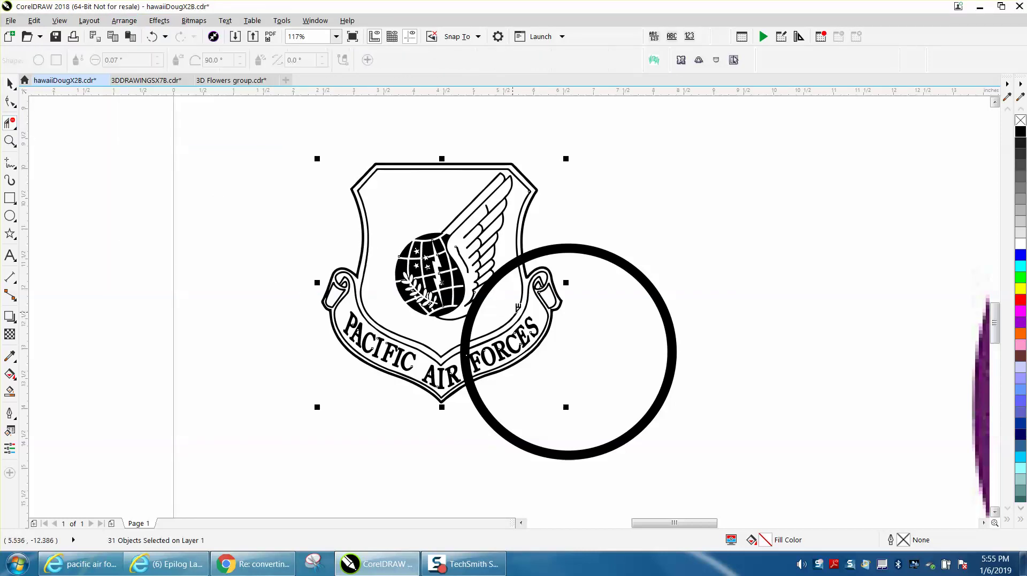
{"action": "left_click", "coordinate": [550, 322]}
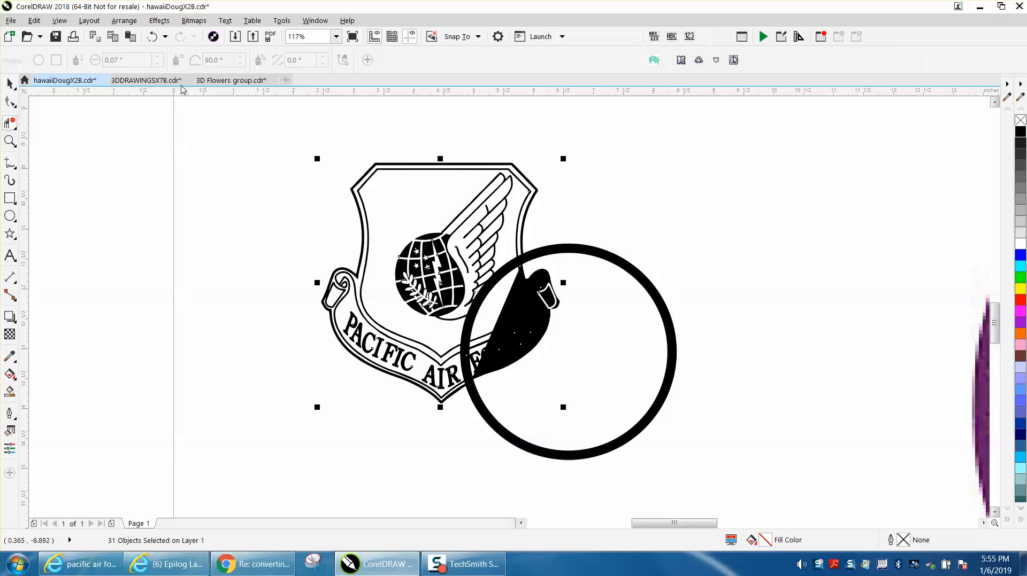
{"action": "left_click", "coordinate": [153, 37]}
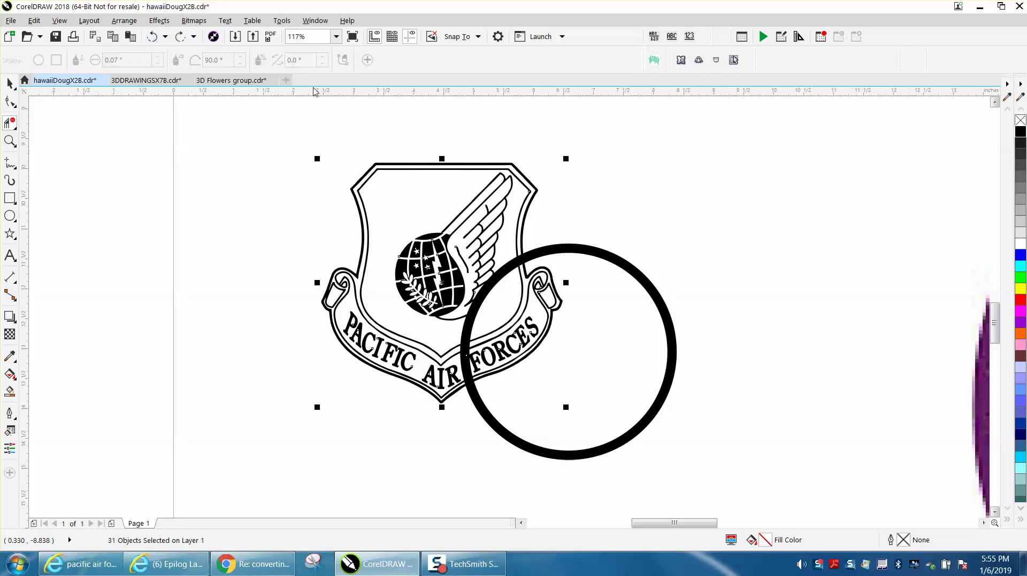
{"action": "left_click", "coordinate": [523, 279]}
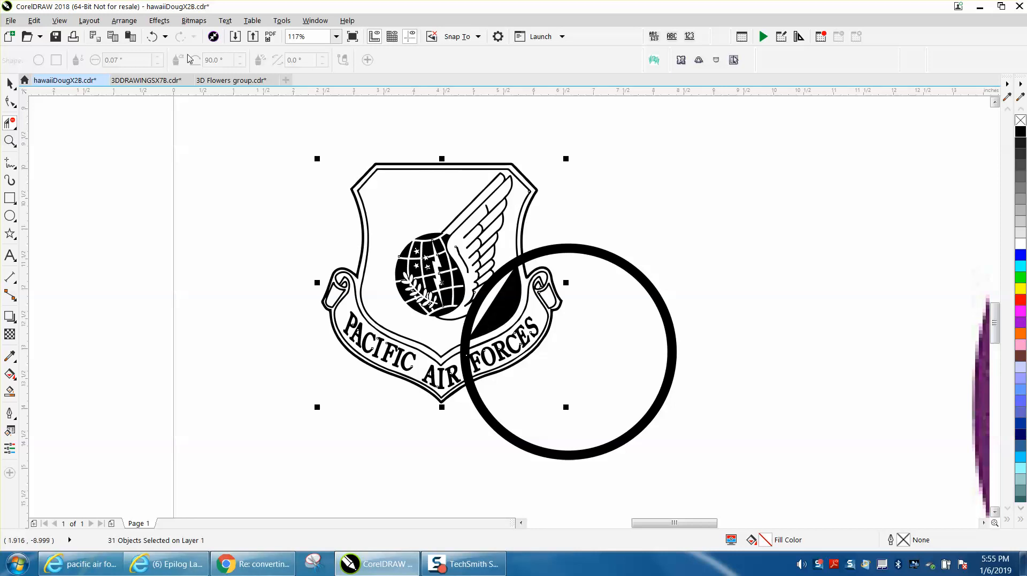
{"action": "left_click", "coordinate": [153, 37]}
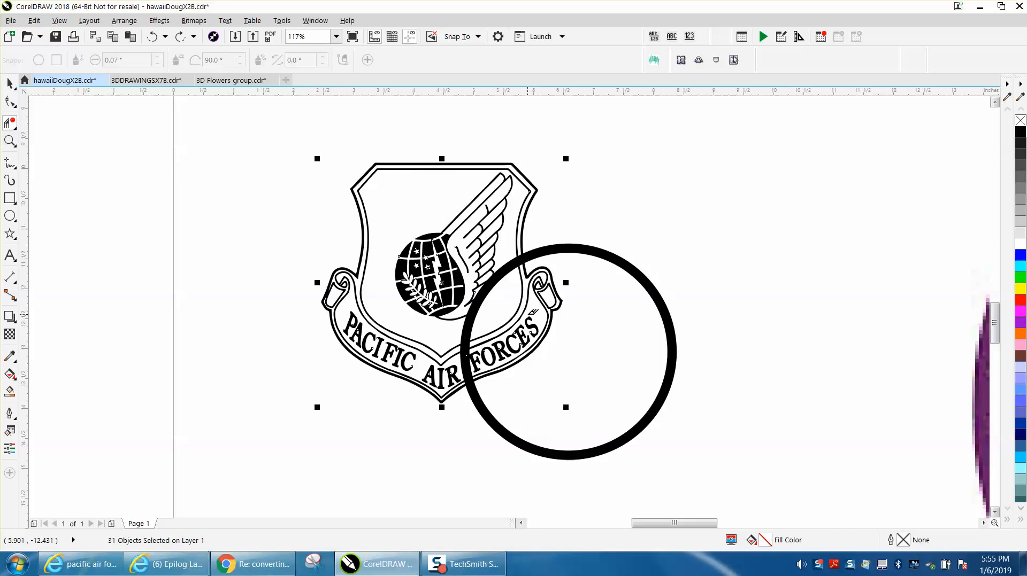
{"action": "left_click", "coordinate": [11, 83]}
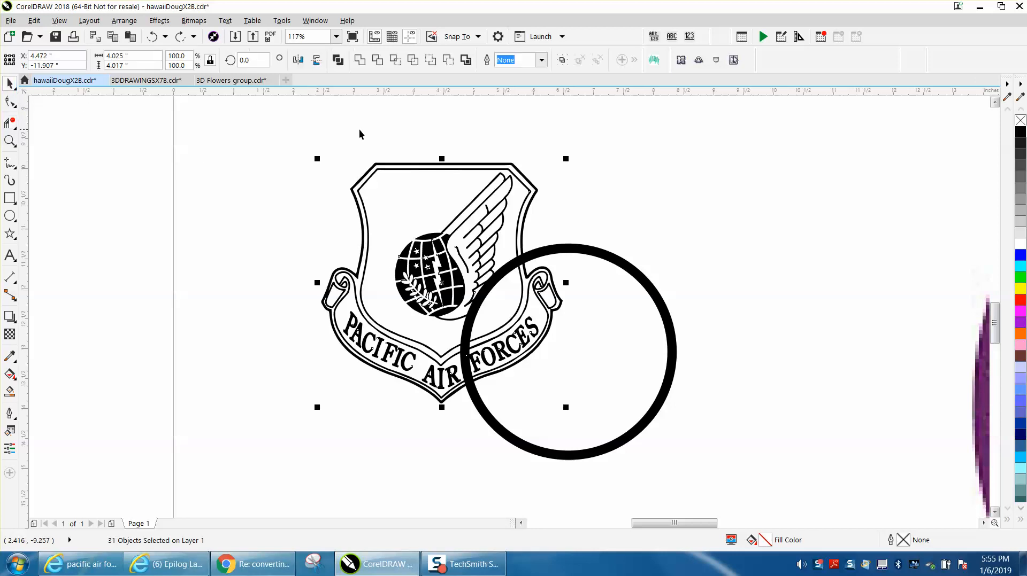
Step: Select the globe and wing pieces and move them out of the shield
{"action": "left_click", "coordinate": [380, 150]}
{"action": "left_click_drag", "start_coordinate": [380, 136], "coordinate": [518, 330]}
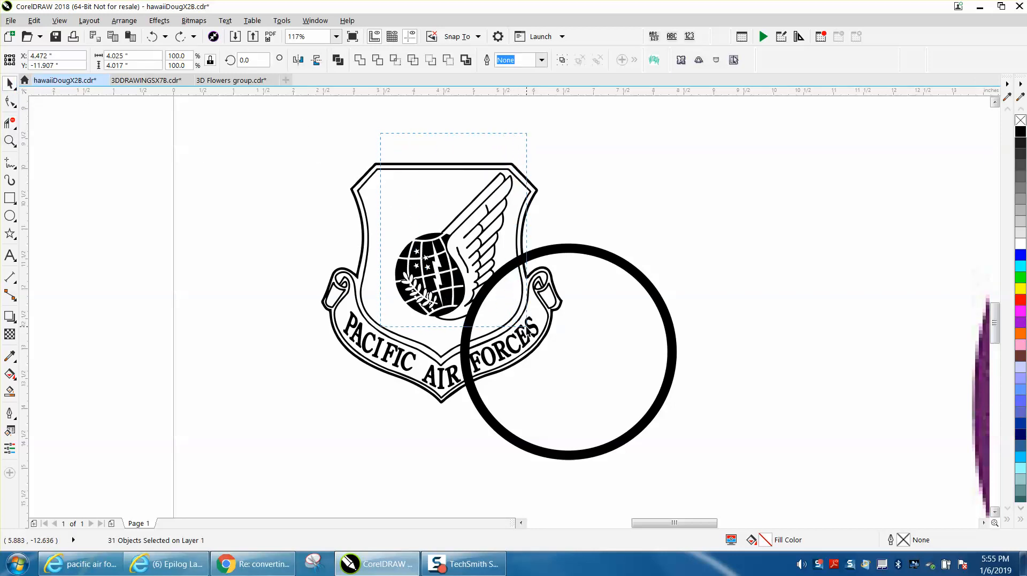
{"action": "left_click_drag", "start_coordinate": [519, 329], "coordinate": [531, 327]}
{"action": "key", "text": "shift+Left"}
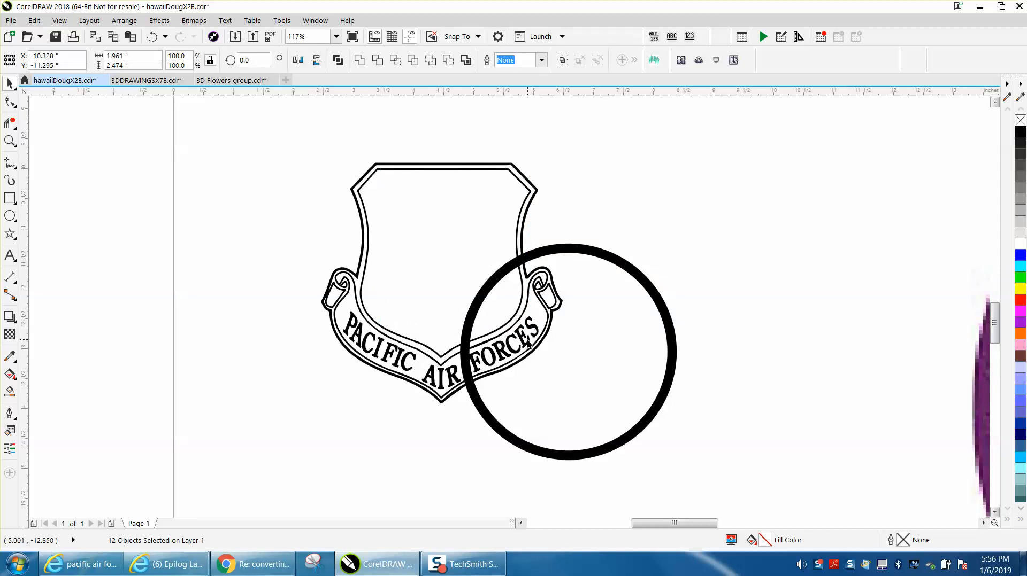
Step: Delete the letters E, C, R, O and F of FORCES from the banner
{"action": "left_click", "coordinate": [529, 342]}
{"action": "key", "text": "Delete"}
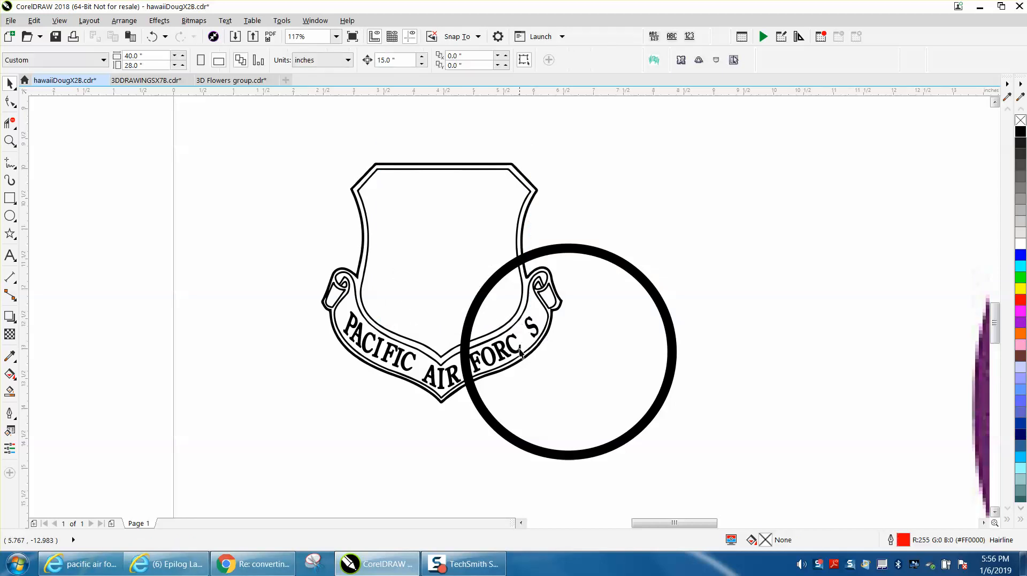
{"action": "left_click", "coordinate": [518, 351]}
{"action": "key", "text": "Delete"}
{"action": "left_click", "coordinate": [504, 360]}
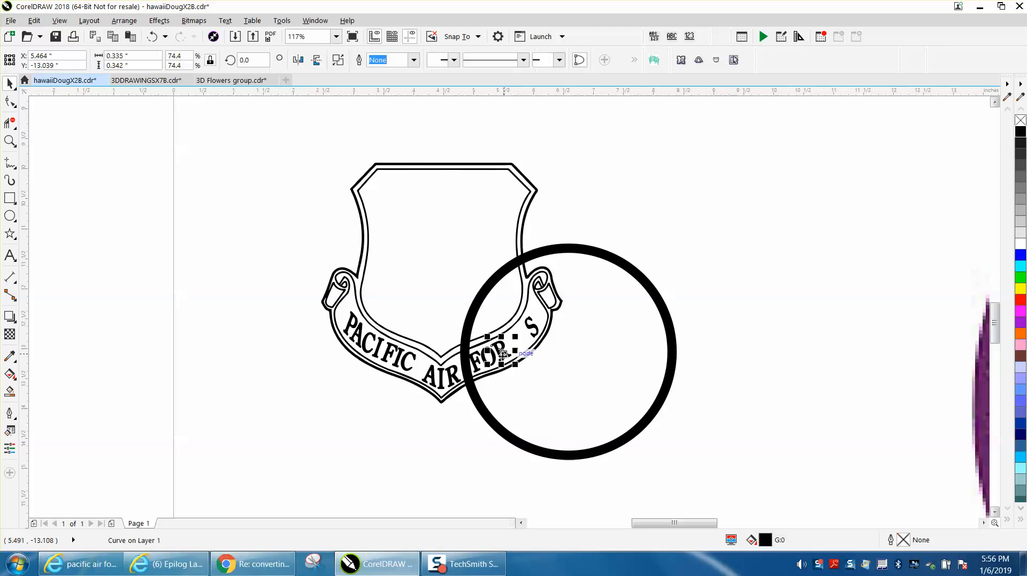
{"action": "key", "text": "Delete"}
{"action": "left_click", "coordinate": [494, 364]}
{"action": "key", "text": "Delete"}
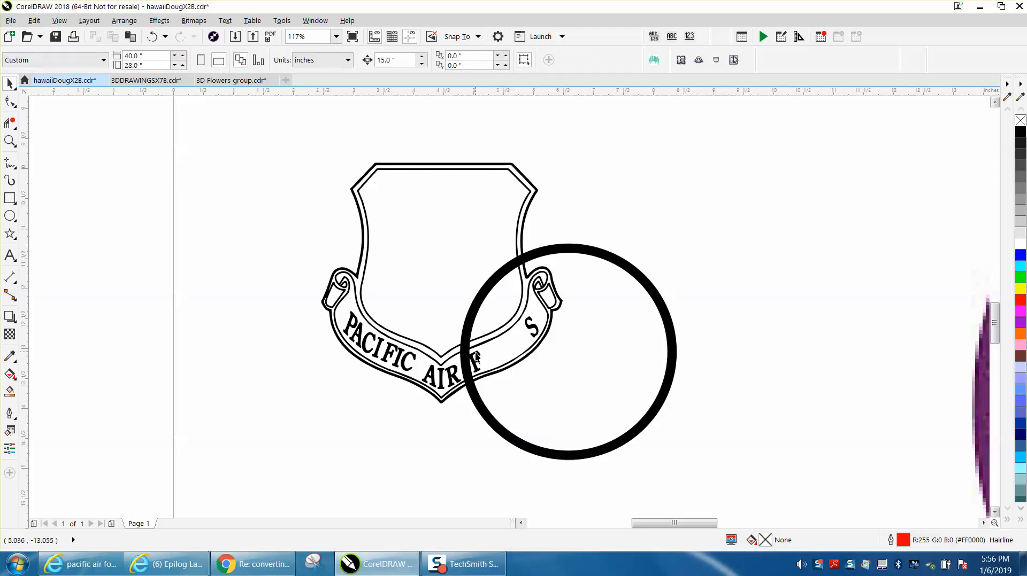
{"action": "left_click", "coordinate": [474, 357]}
{"action": "key", "text": "Delete"}
Step: Try repeatedly to select the remaining letter S instead of the circle
{"action": "left_click", "coordinate": [534, 330]}
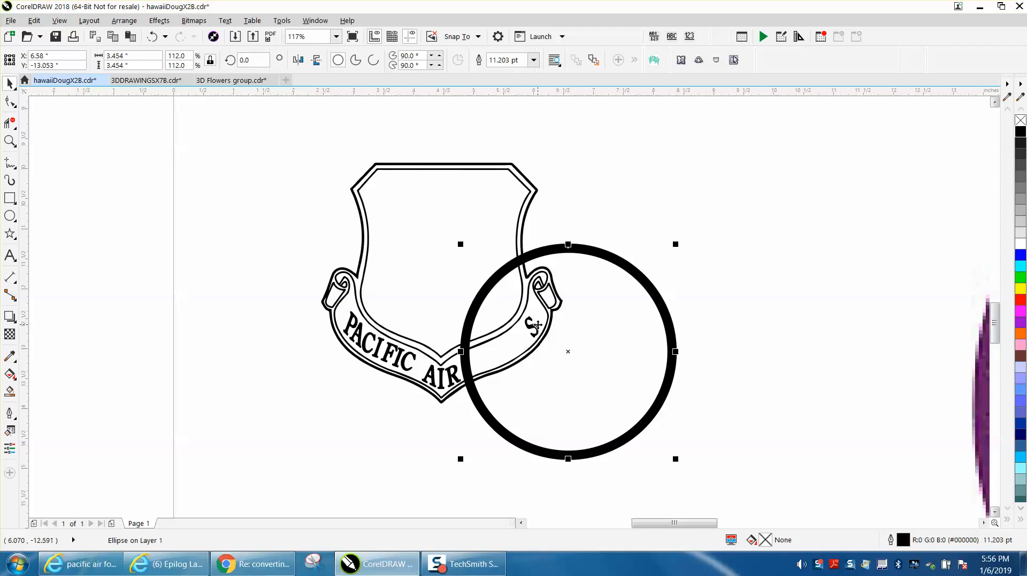
{"action": "left_click", "coordinate": [531, 325]}
{"action": "left_click", "coordinate": [570, 320]}
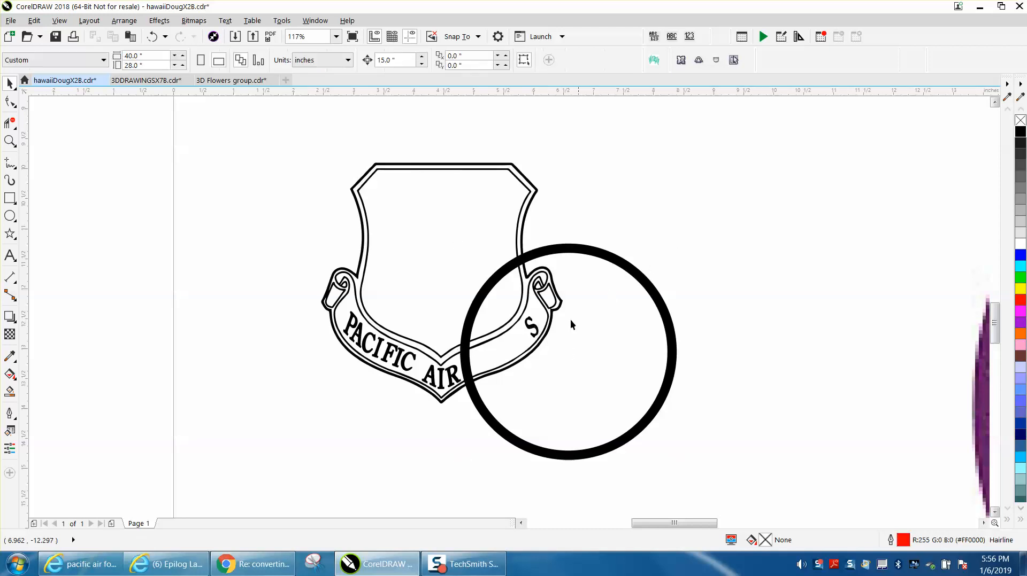
{"action": "left_click", "coordinate": [533, 331]}
{"action": "left_click", "coordinate": [531, 328]}
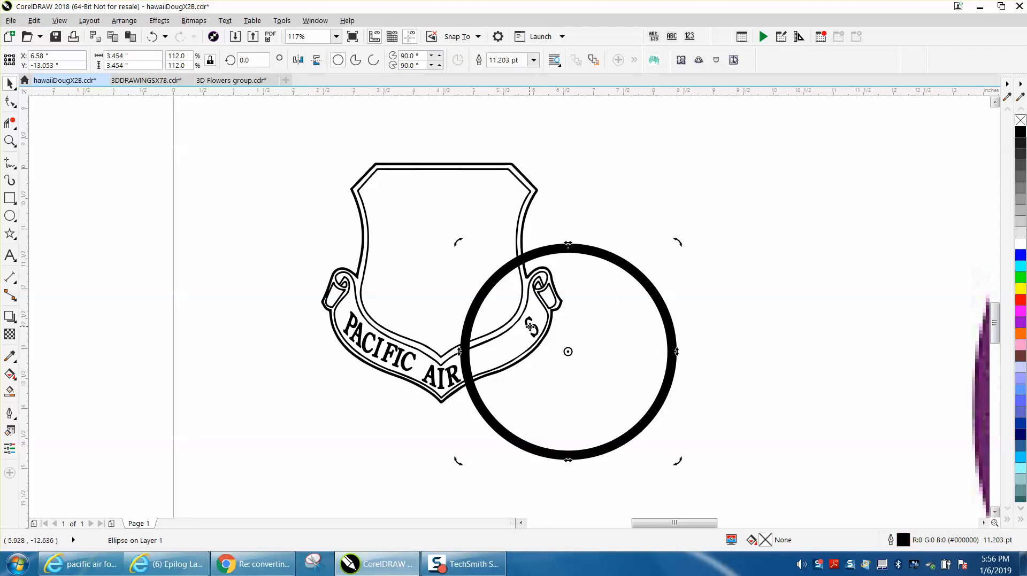
{"action": "left_click", "coordinate": [642, 235]}
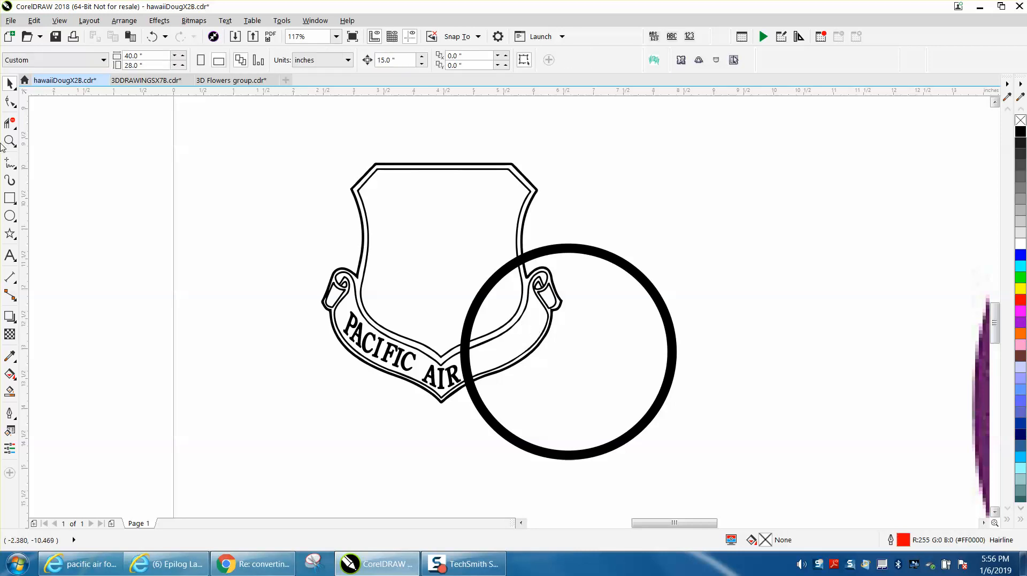
Step: Smart Fill the banner area inside the circle black, then select the circle
{"action": "left_click", "coordinate": [11, 122]}
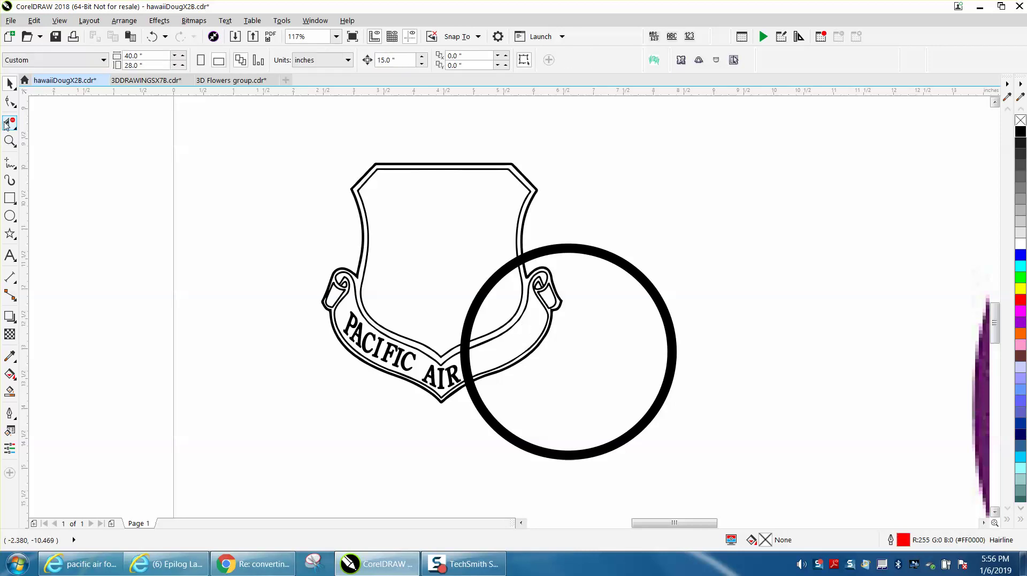
{"action": "left_click", "coordinate": [524, 311]}
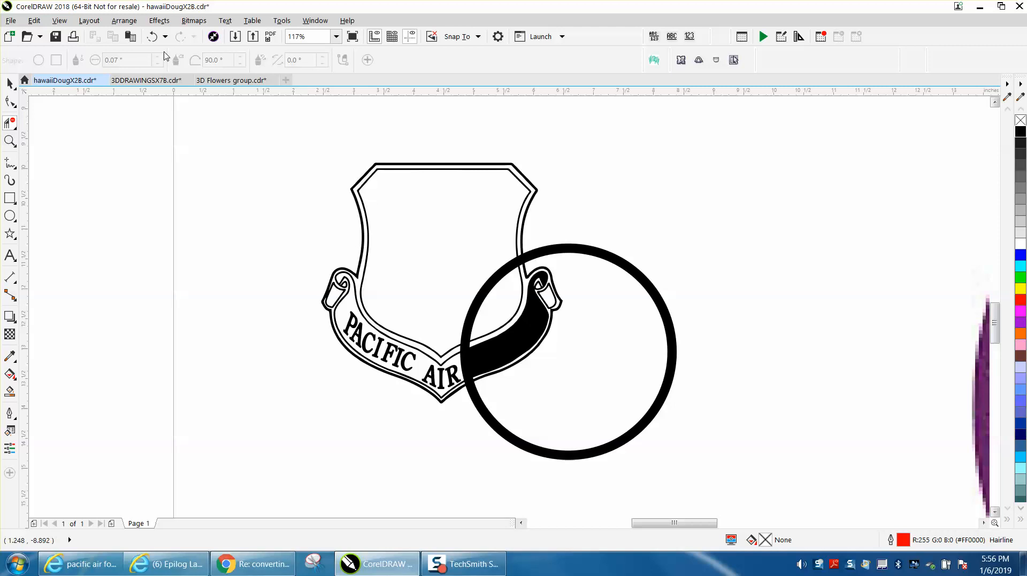
{"action": "left_click", "coordinate": [124, 20]}
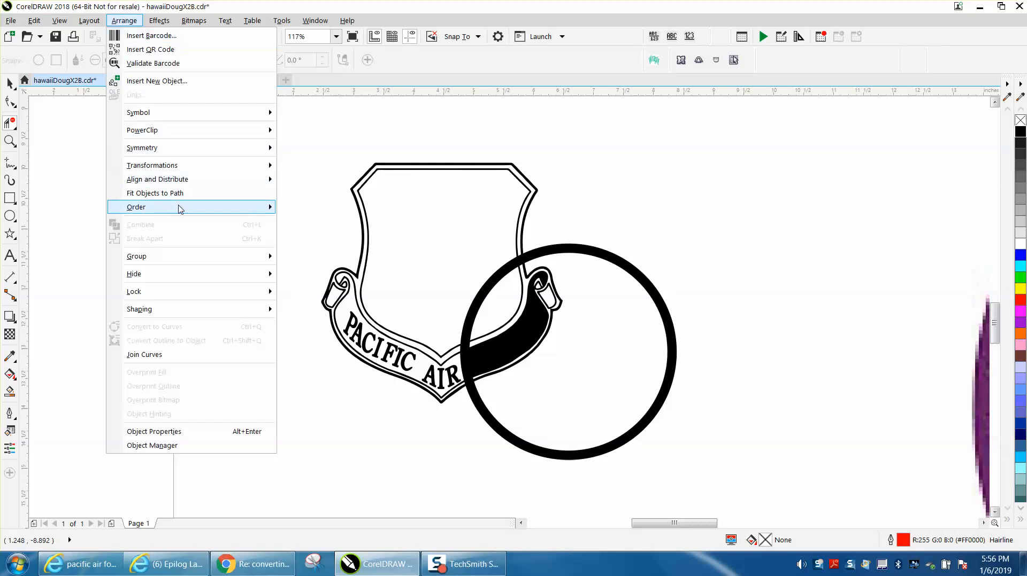
{"action": "mouse_move", "coordinate": [197, 257]}
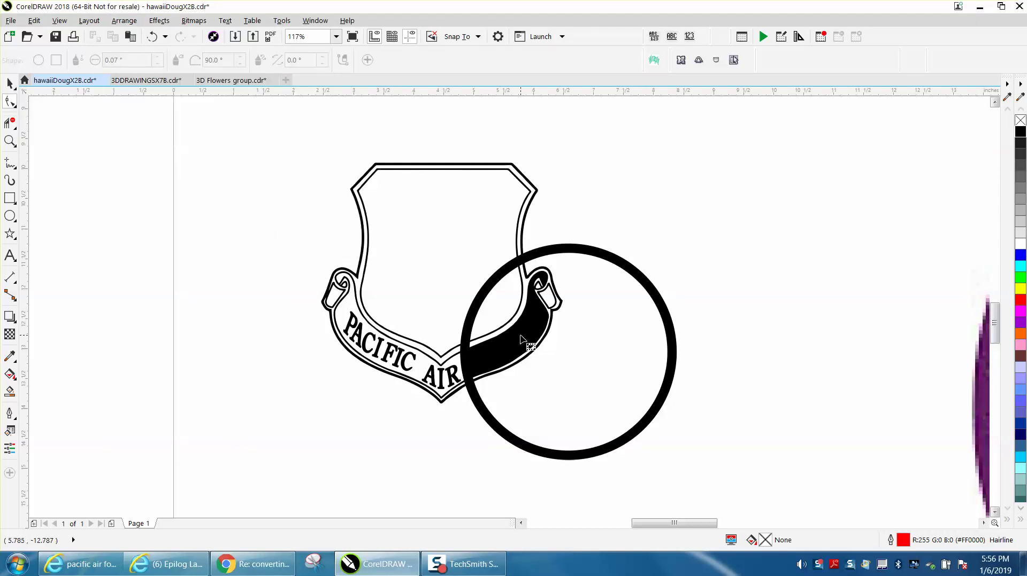
{"action": "left_click", "coordinate": [525, 341]}
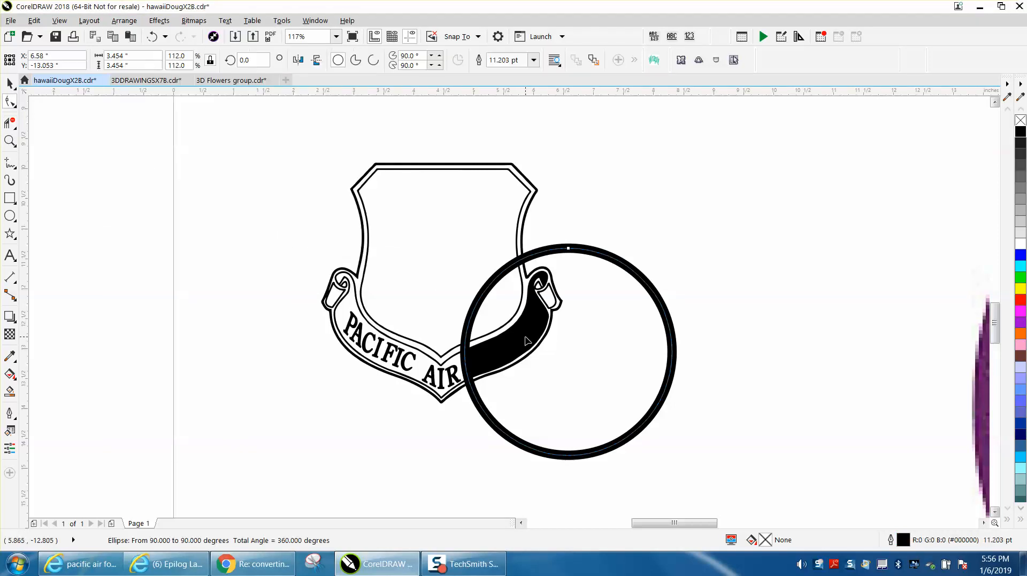
{"action": "scroll", "coordinate": [511, 318], "scroll_direction": "up", "scroll_amount": 3}
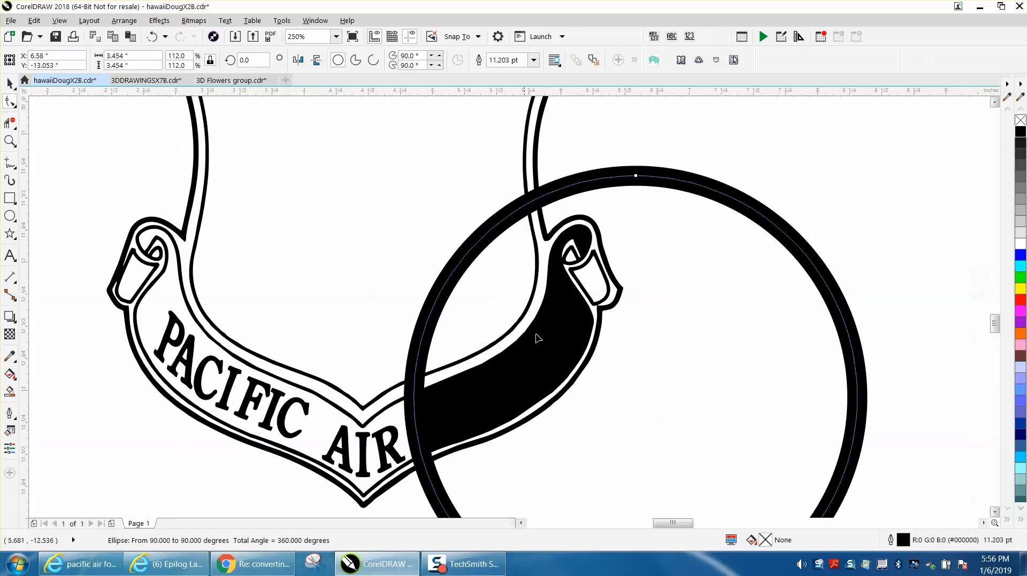
{"action": "scroll", "coordinate": [175, 181], "scroll_direction": "down", "scroll_amount": 5}
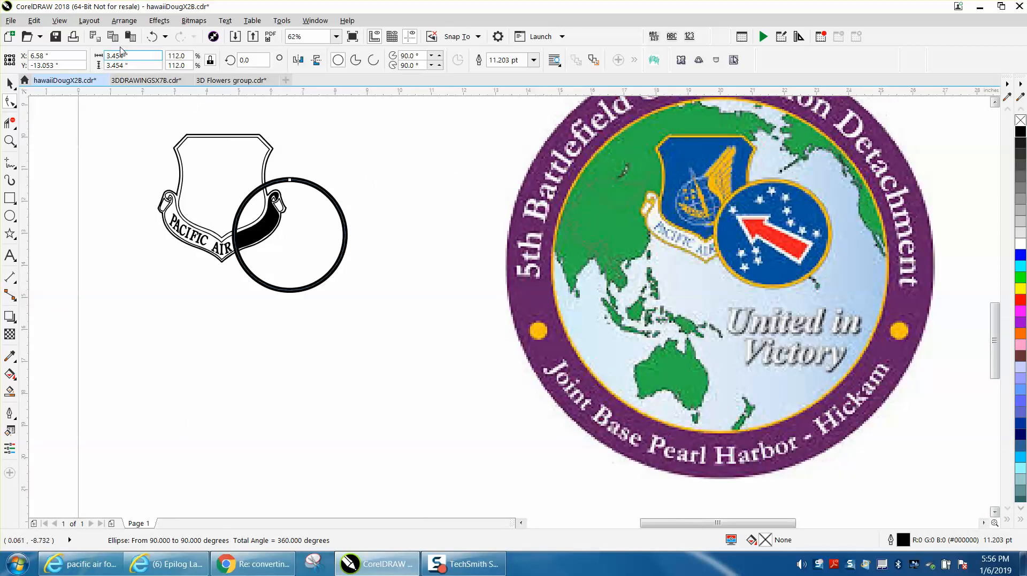
Step: Undo the banner fill, Smart Fill the shield interior and set it to no fill
{"action": "left_click", "coordinate": [152, 38]}
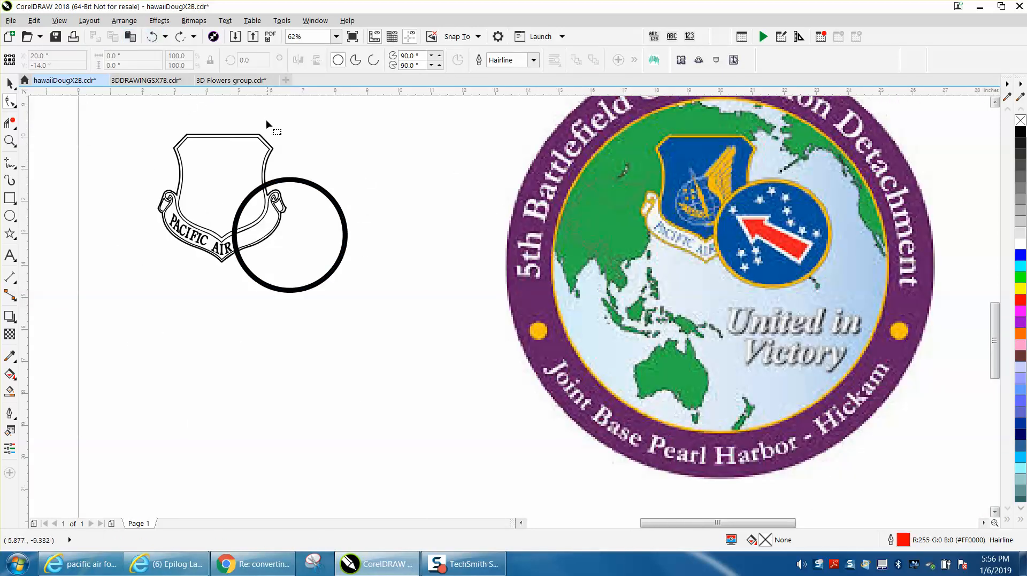
{"action": "left_click", "coordinate": [11, 375]}
{"action": "left_click", "coordinate": [207, 193]}
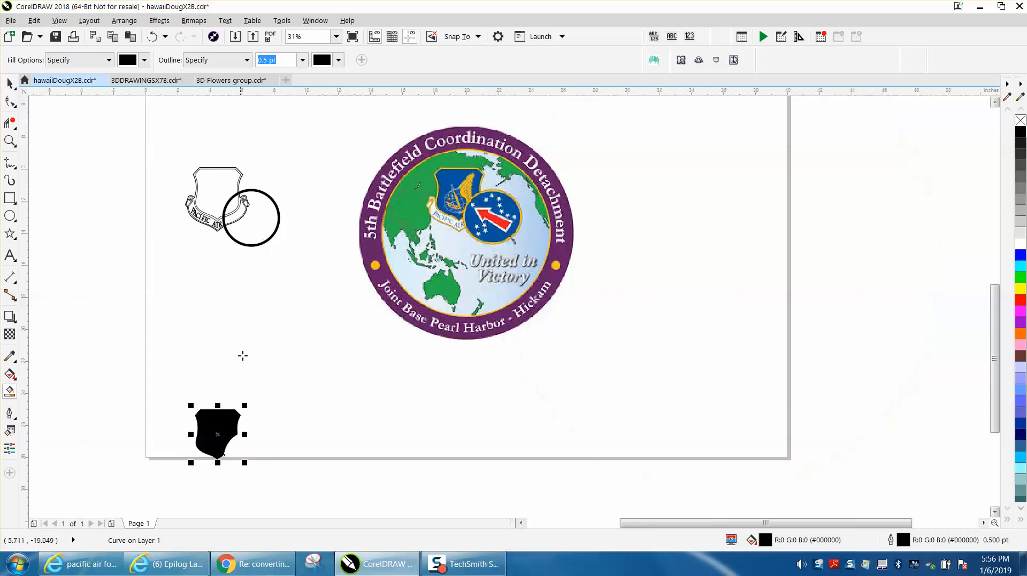
{"action": "left_click", "coordinate": [1018, 121]}
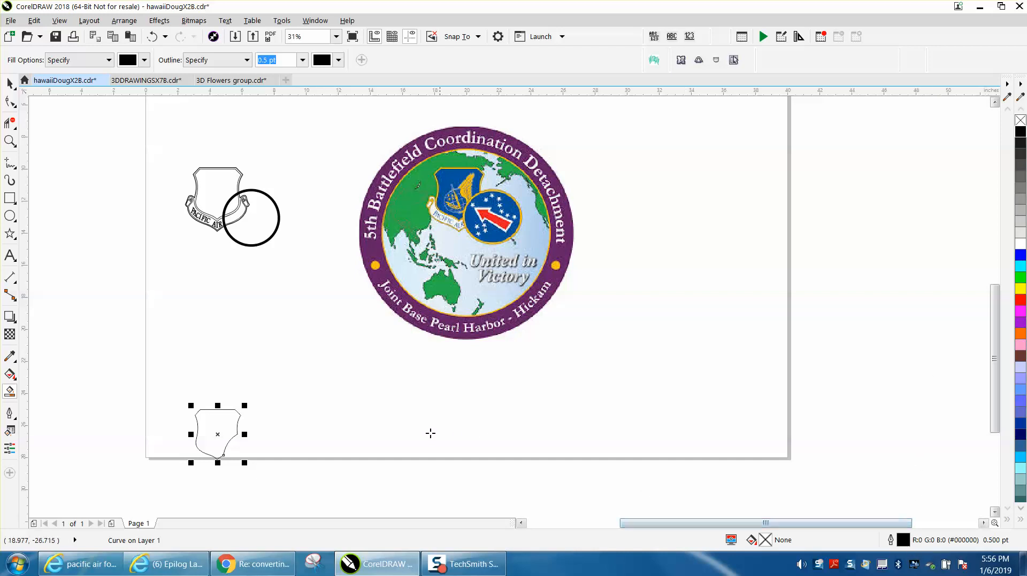
Step: Zoom in on the shield and circle
{"action": "left_click", "coordinate": [11, 141]}
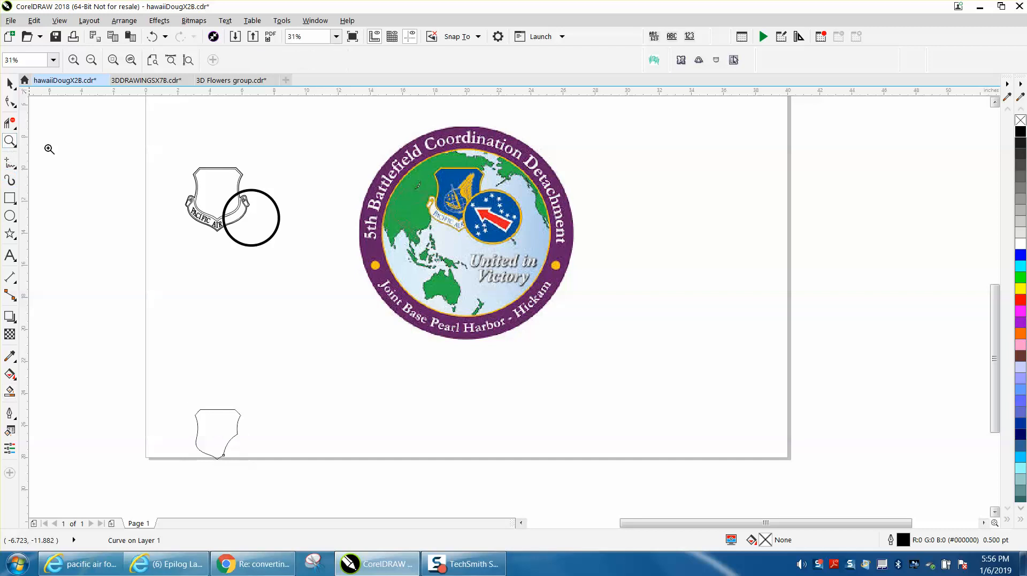
{"action": "left_click_drag", "start_coordinate": [178, 166], "coordinate": [365, 282]}
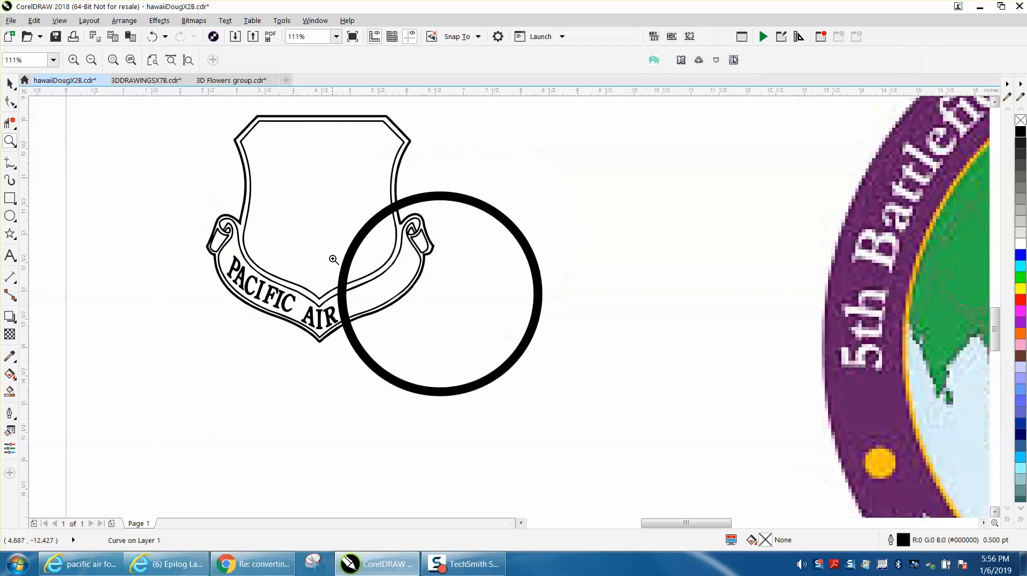
Step: With the Shape tool, delete the nodes on the banner's right end and zoom in
{"action": "left_click", "coordinate": [12, 101]}
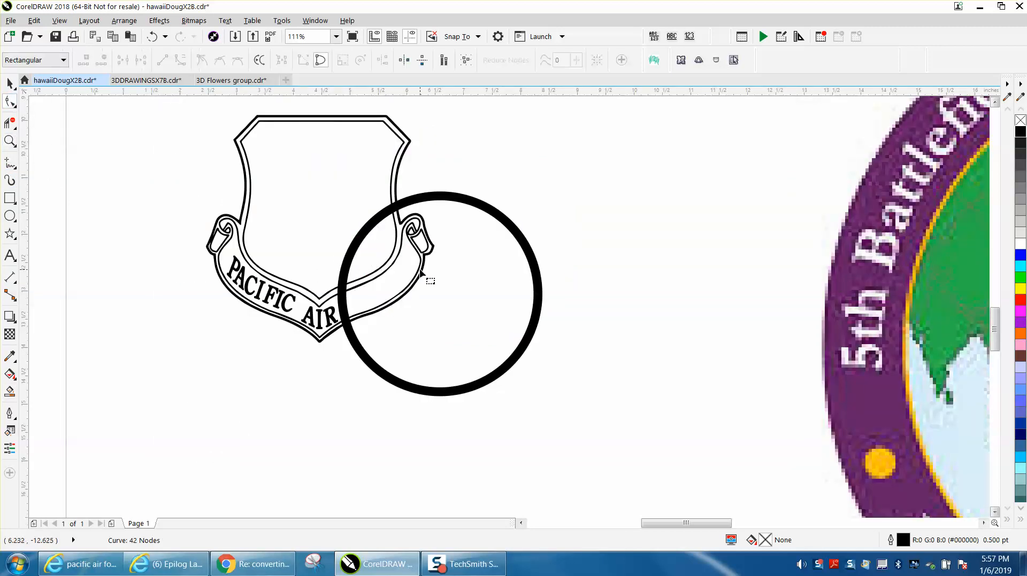
{"action": "left_click", "coordinate": [398, 261]}
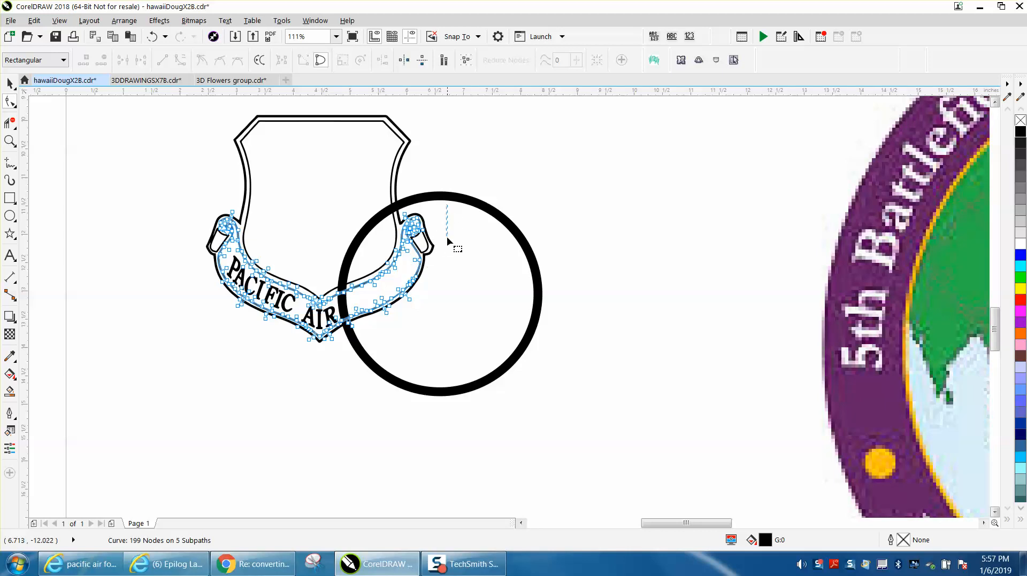
{"action": "left_click_drag", "start_coordinate": [447, 205], "coordinate": [364, 331]}
{"action": "key", "text": "Delete"}
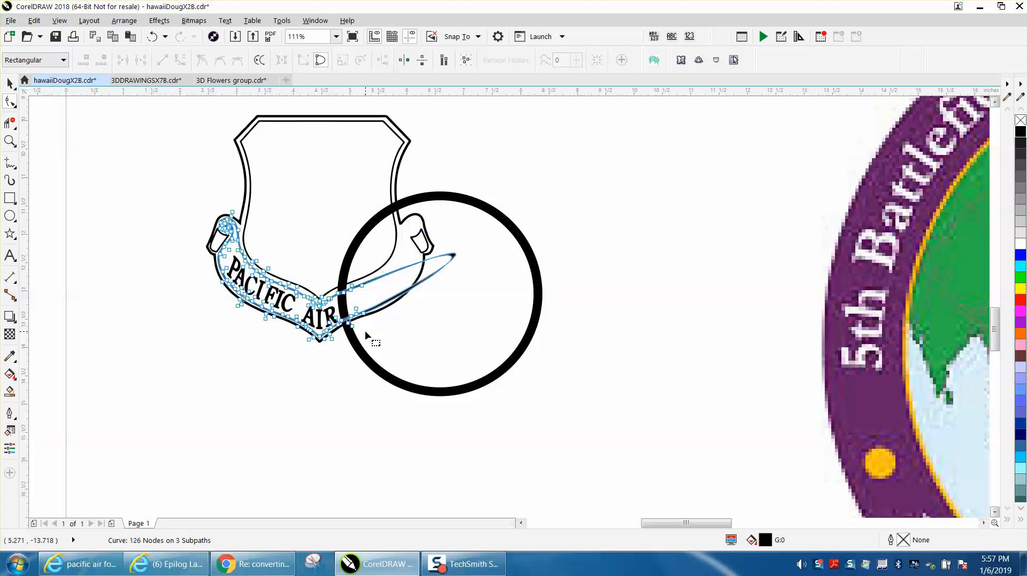
{"action": "left_click", "coordinate": [11, 142]}
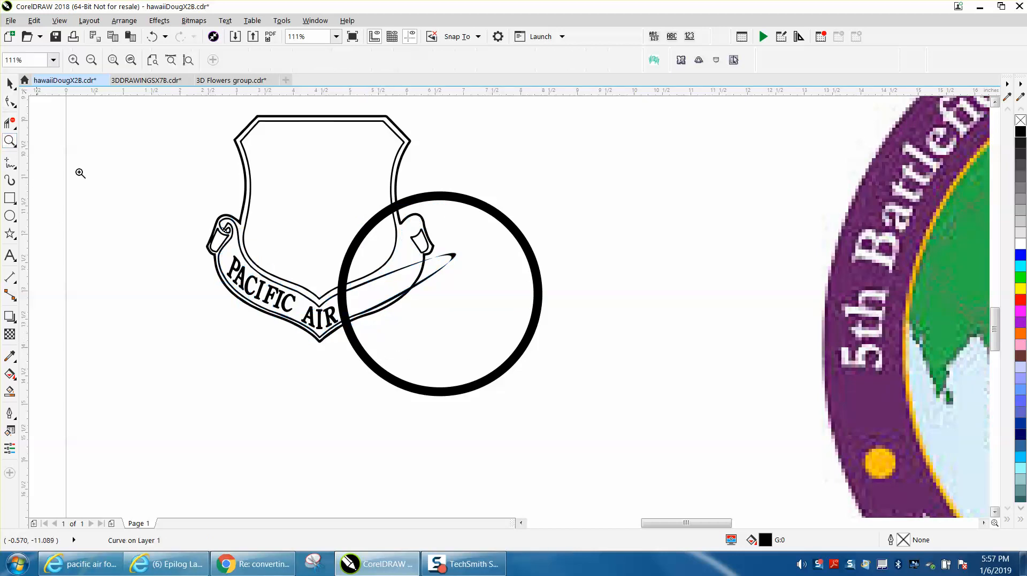
{"action": "left_click_drag", "start_coordinate": [241, 228], "coordinate": [528, 387]}
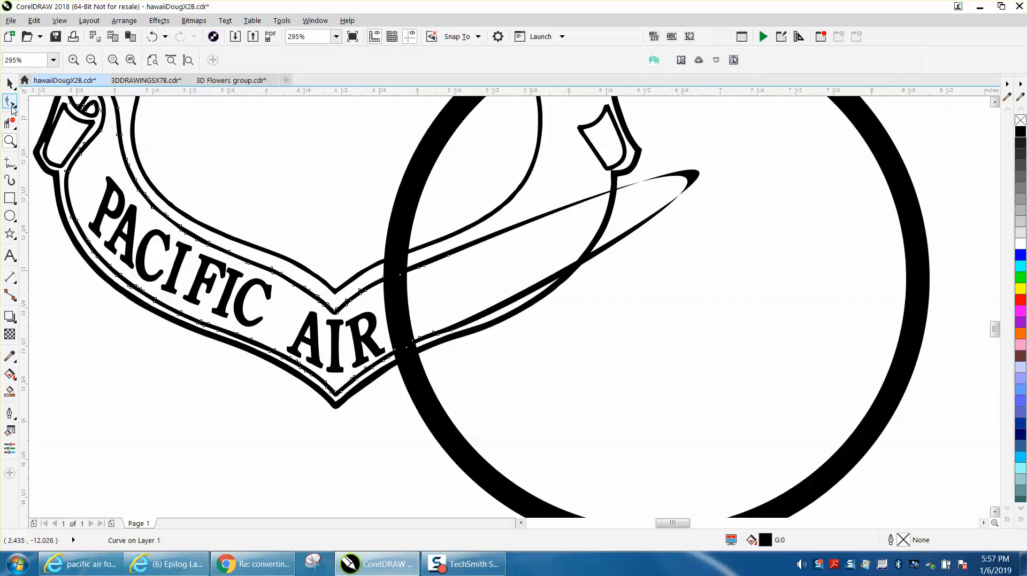
Step: Straighten the segment at the circle and delete the stray wedge nodes
{"action": "left_click", "coordinate": [11, 102]}
{"action": "left_click", "coordinate": [403, 283]}
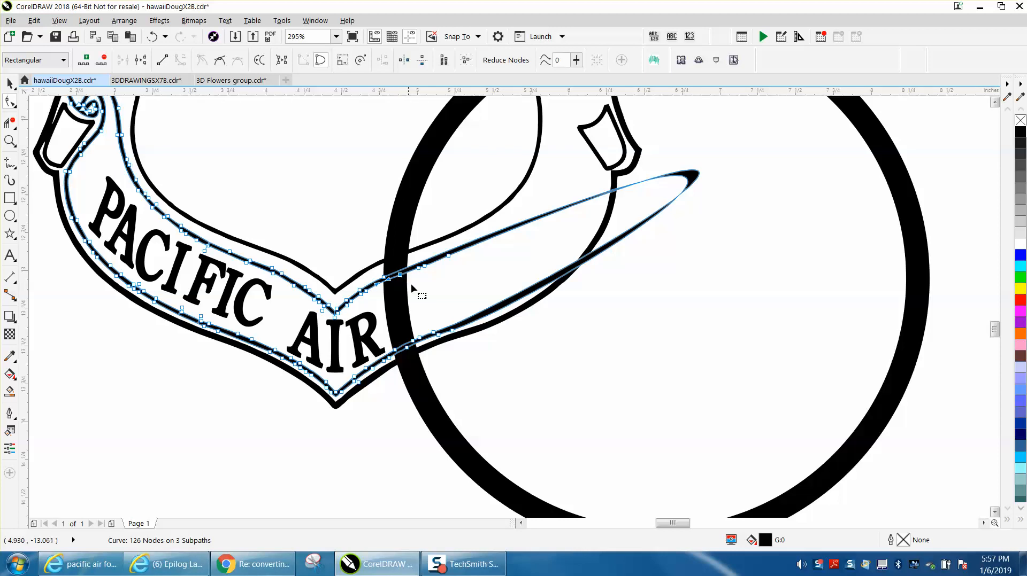
{"action": "left_click", "coordinate": [418, 347], "text": "shift"}
{"action": "right_click", "coordinate": [403, 277]}
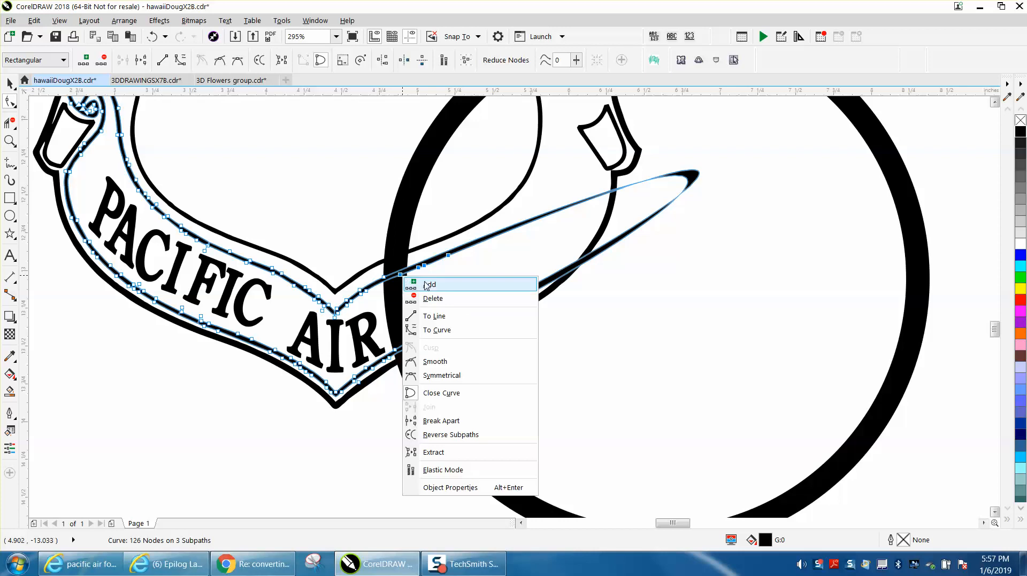
{"action": "left_click", "coordinate": [434, 317]}
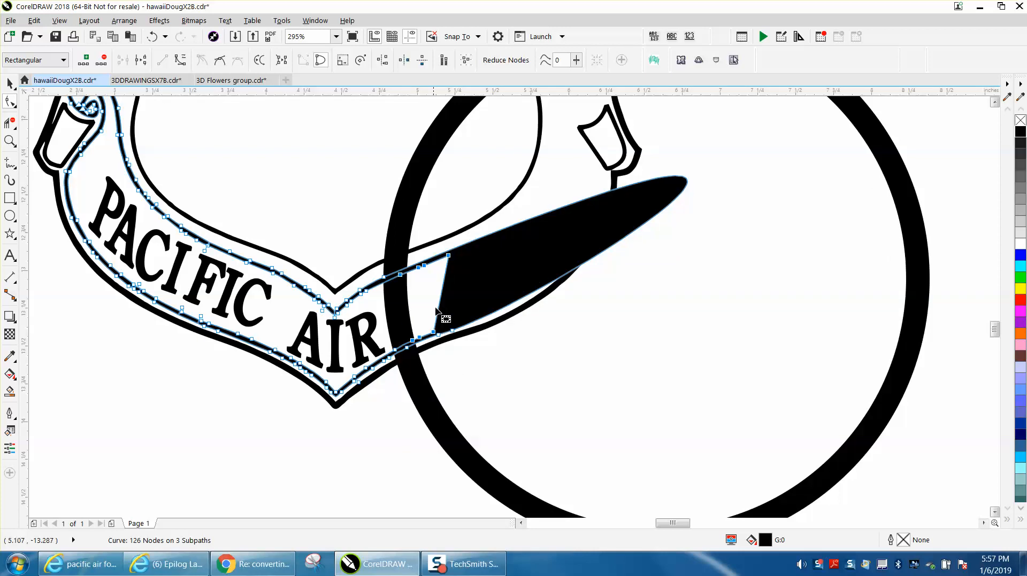
{"action": "left_click_drag", "start_coordinate": [427, 241], "coordinate": [506, 316]}
{"action": "key", "text": "Delete"}
{"action": "left_click_drag", "start_coordinate": [426, 249], "coordinate": [437, 337]}
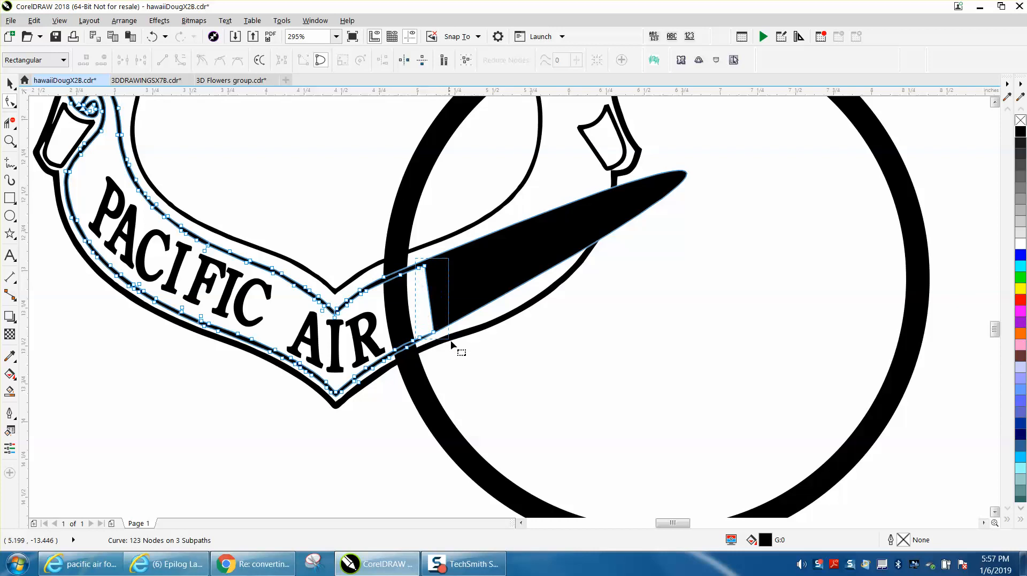
{"action": "key", "text": "Delete"}
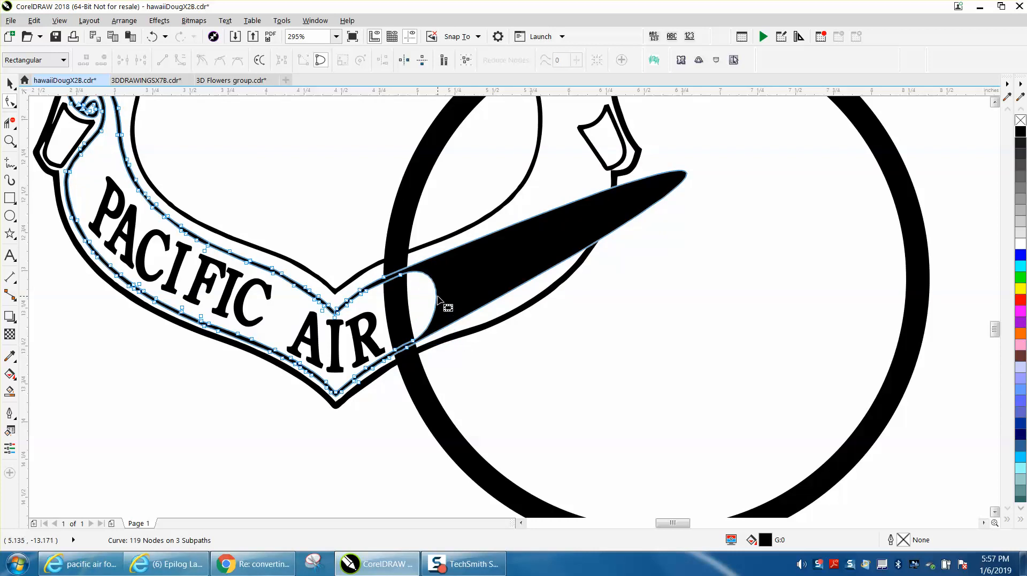
Step: Flatten the wedge edge, delete its tip node and pull the tip back toward AIR
{"action": "left_click", "coordinate": [440, 299]}
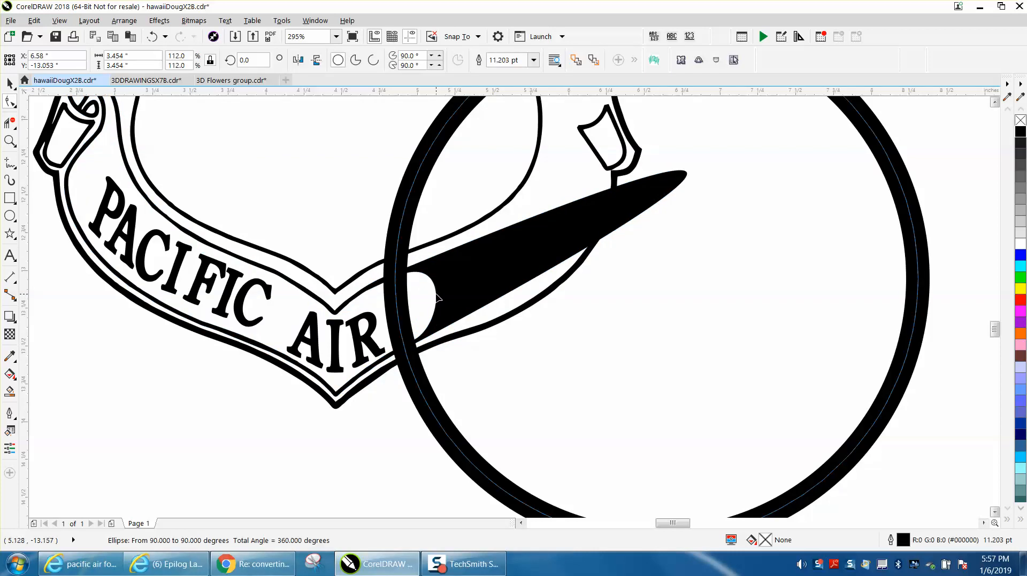
{"action": "double_click", "coordinate": [440, 299]}
{"action": "left_click_drag", "start_coordinate": [444, 301], "coordinate": [412, 320]}
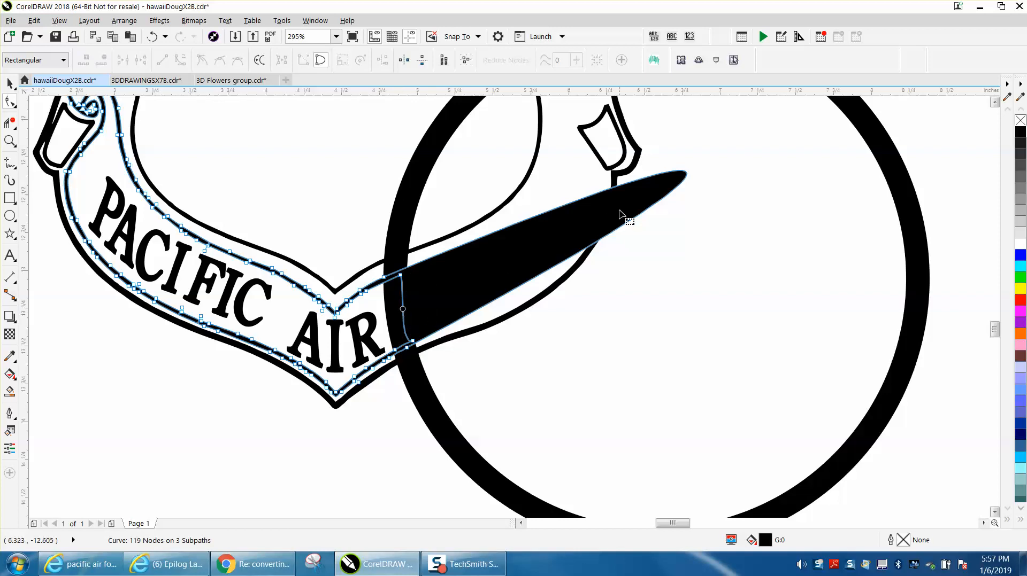
{"action": "left_click", "coordinate": [673, 185]}
{"action": "double_click", "coordinate": [688, 176]}
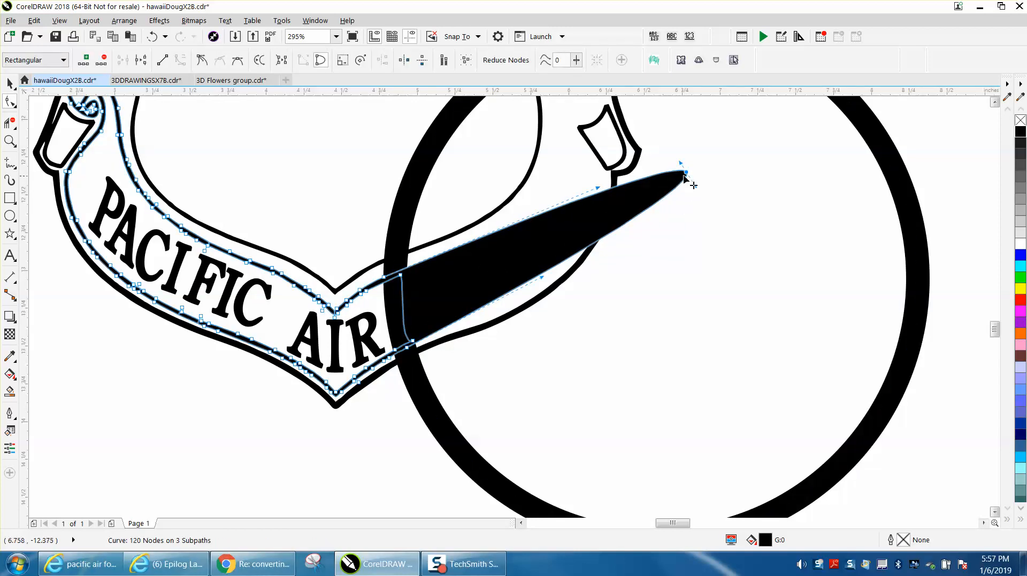
{"action": "key", "text": "Delete"}
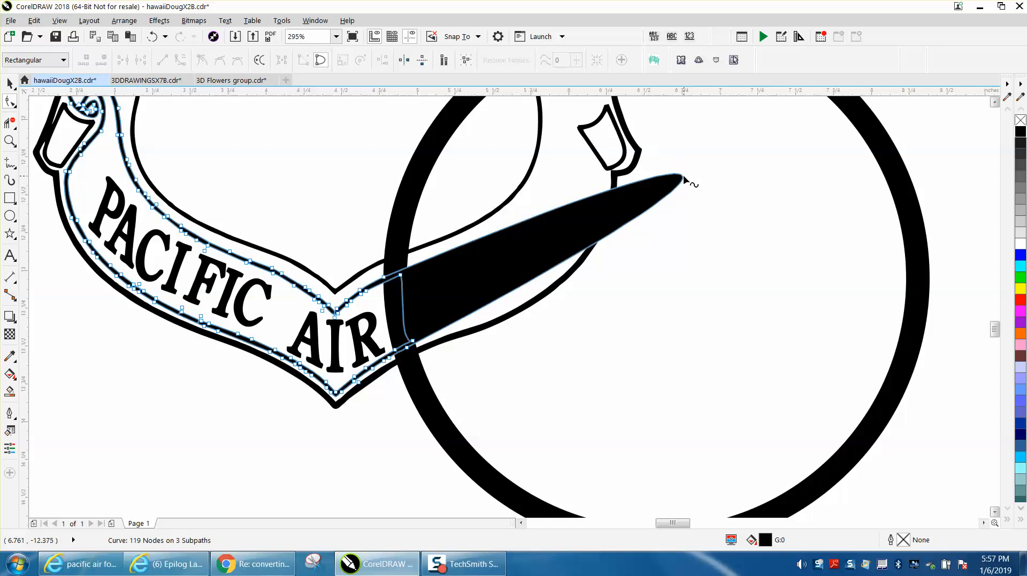
{"action": "mouse_move", "coordinate": [683, 178]}
{"action": "left_mouse_down"}
{"action": "mouse_move", "coordinate": [420, 294]}
{"action": "mouse_move", "coordinate": [401, 289]}
{"action": "left_mouse_up"}
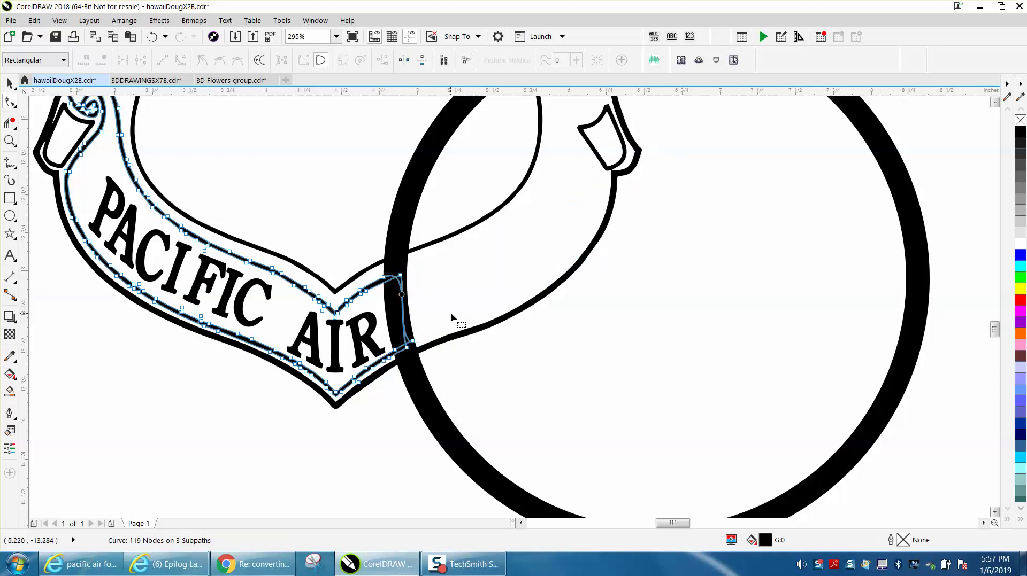
{"action": "left_click", "coordinate": [11, 85]}
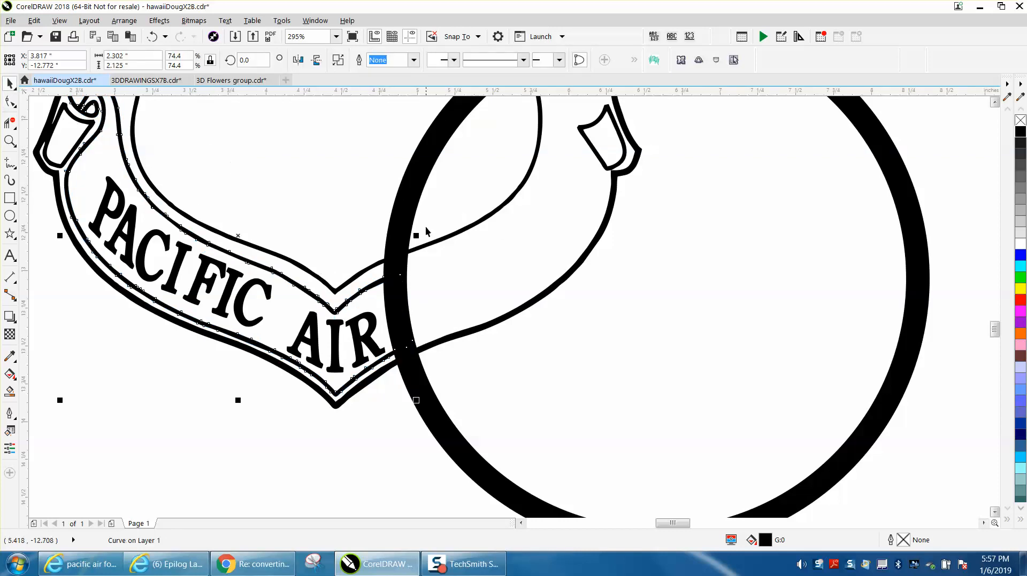
{"action": "scroll", "coordinate": [428, 231], "scroll_direction": "down", "scroll_amount": 1}
{"action": "left_click", "coordinate": [11, 103]}
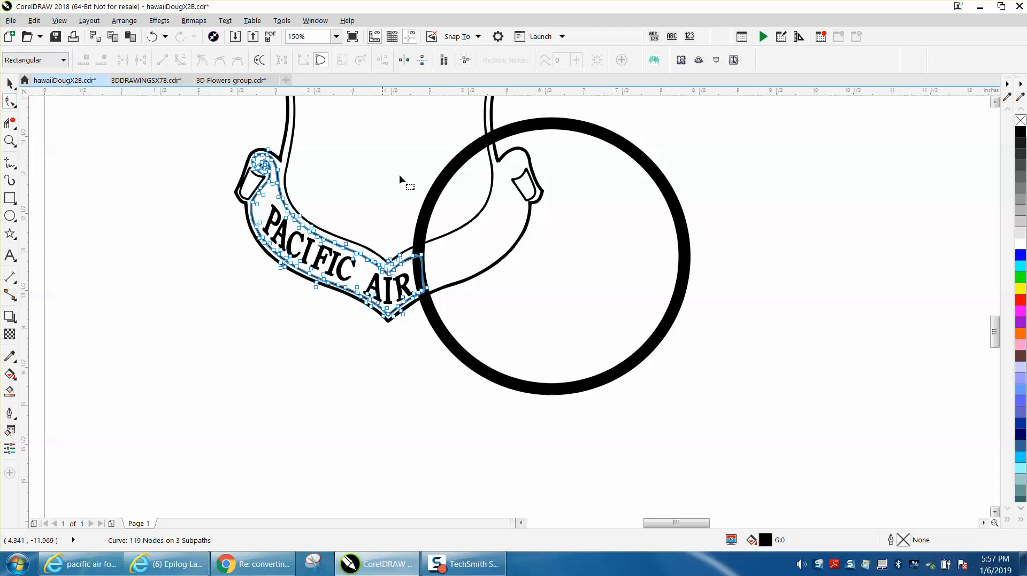
{"action": "left_click", "coordinate": [10, 122]}
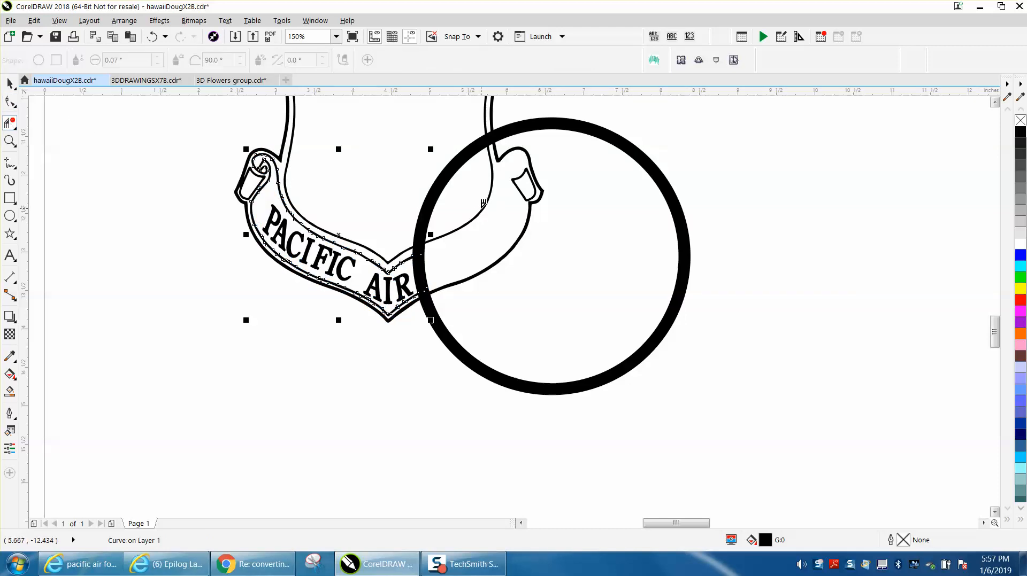
{"action": "left_click", "coordinate": [483, 203]}
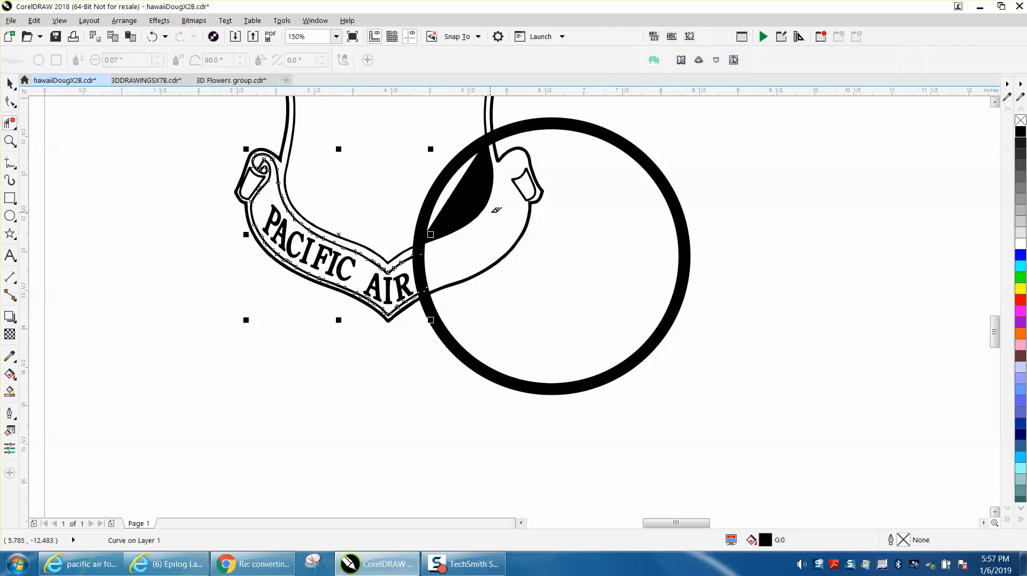
{"action": "left_click", "coordinate": [521, 227]}
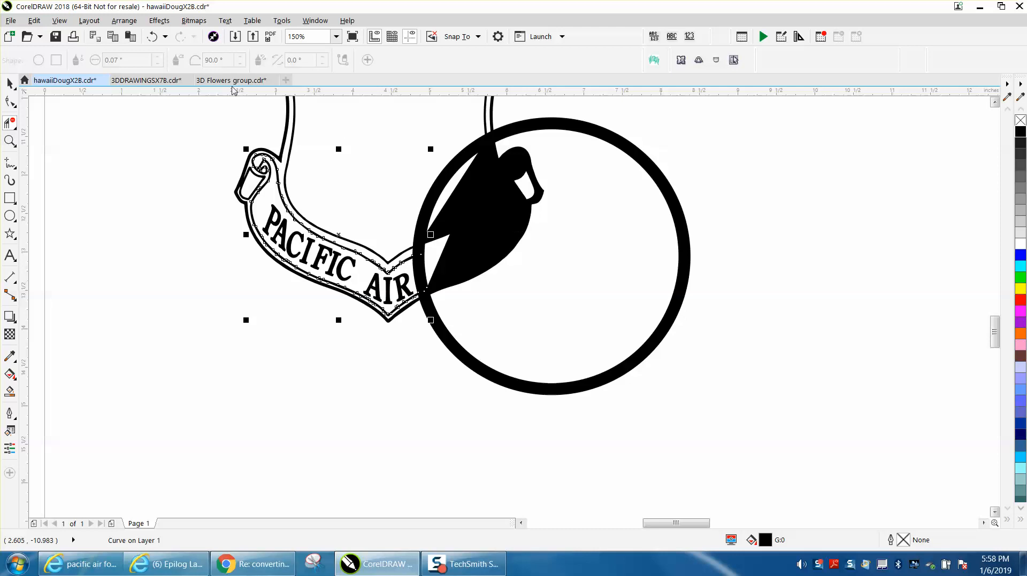
{"action": "left_click", "coordinate": [153, 36]}
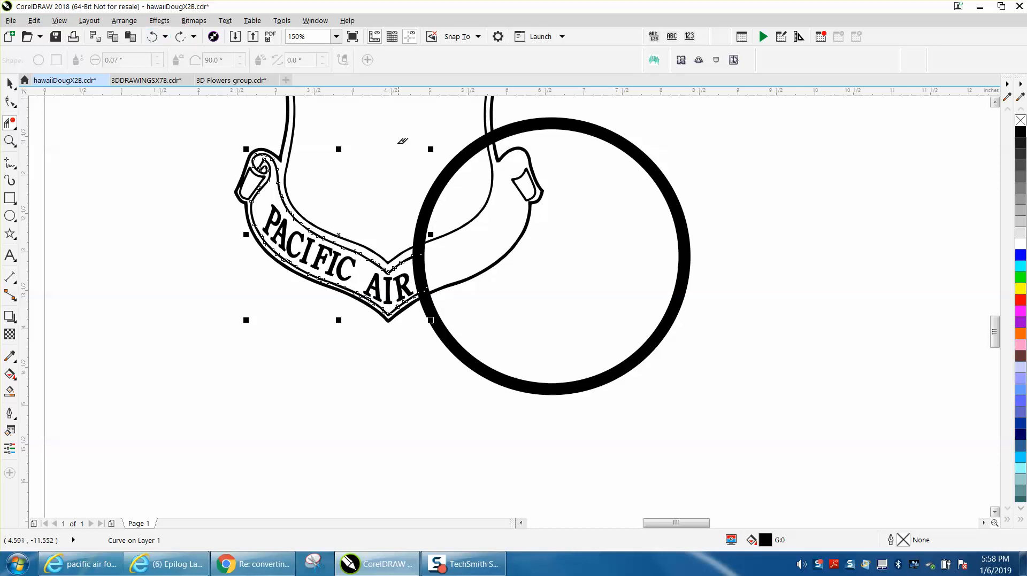
{"action": "left_click", "coordinate": [11, 143]}
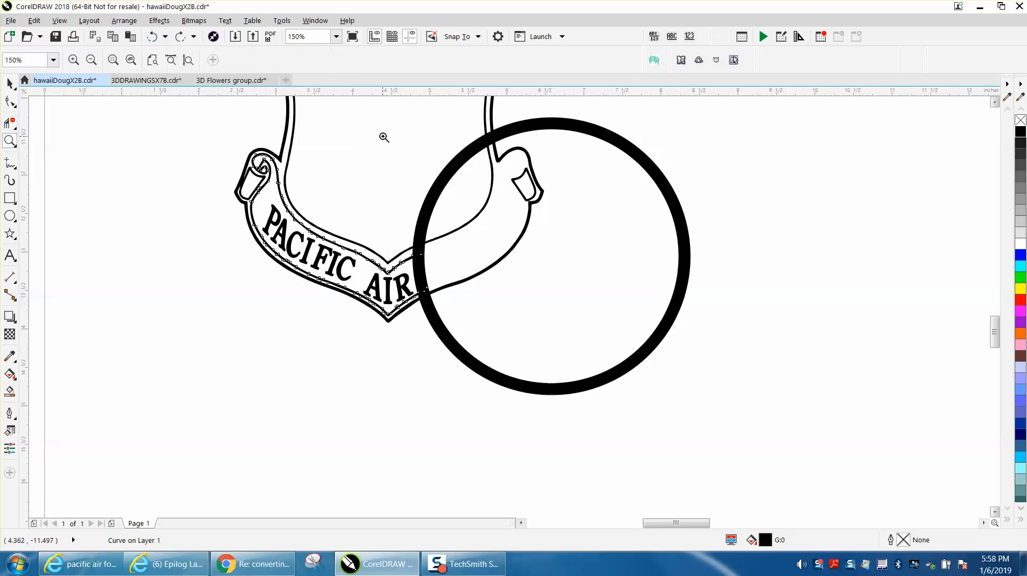
{"action": "left_click_drag", "start_coordinate": [385, 128], "coordinate": [750, 354]}
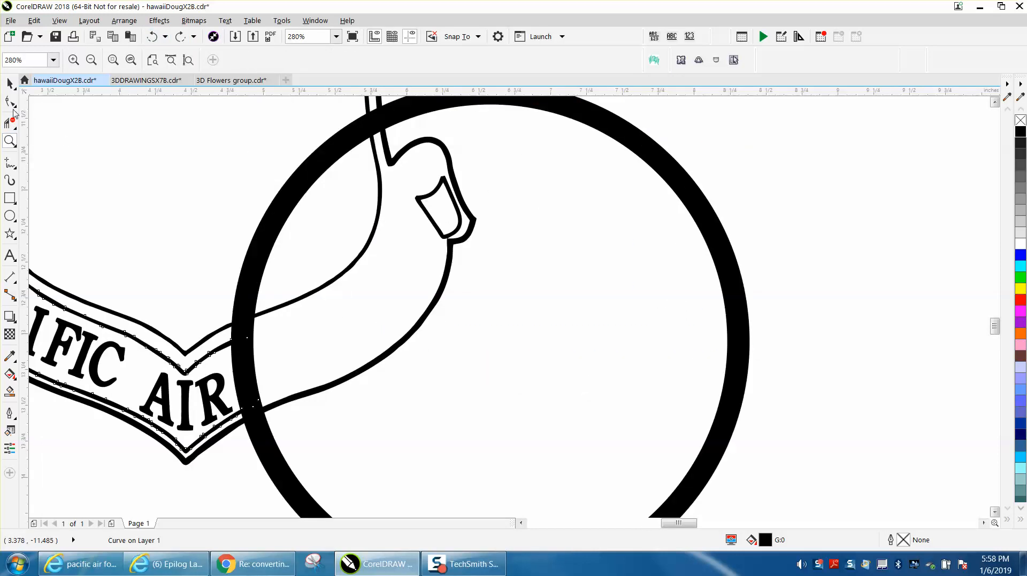
Step: Delete excess nodes on the upper banner curve and reshape its bulge near the bird's neck
{"action": "left_click", "coordinate": [10, 103]}
{"action": "left_click", "coordinate": [371, 253]}
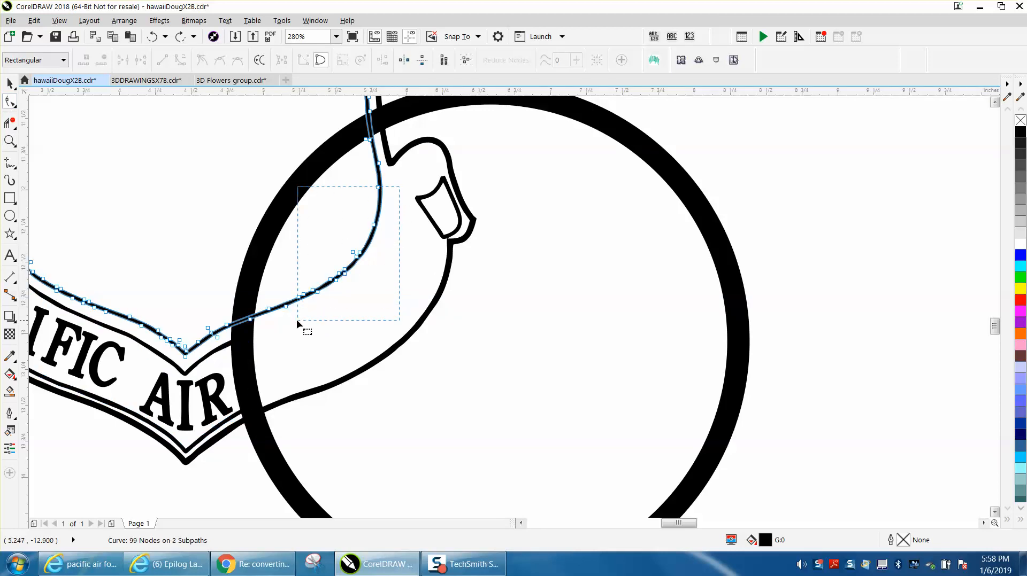
{"action": "key", "text": "Delete"}
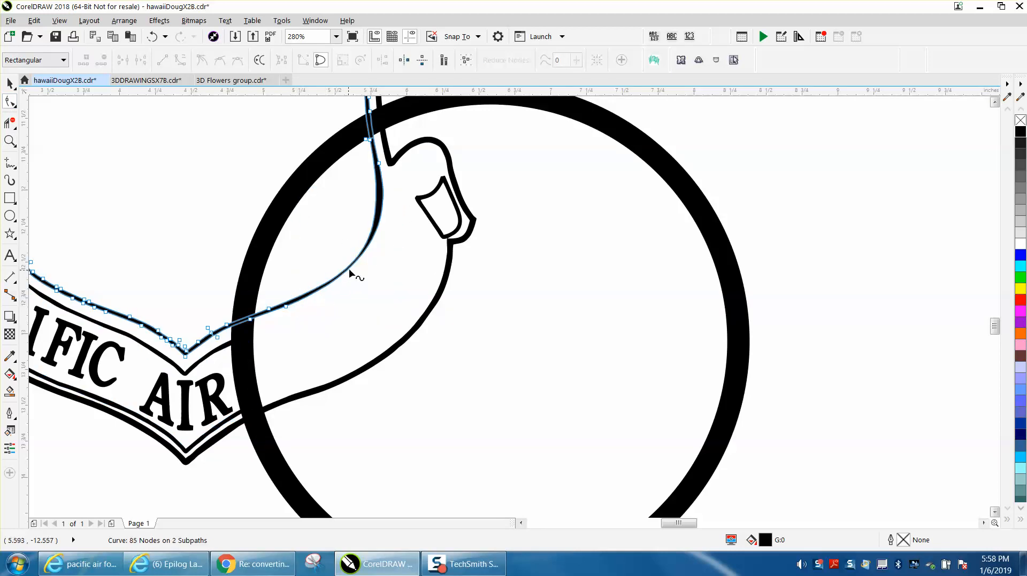
{"action": "left_click_drag", "start_coordinate": [353, 271], "coordinate": [370, 247]}
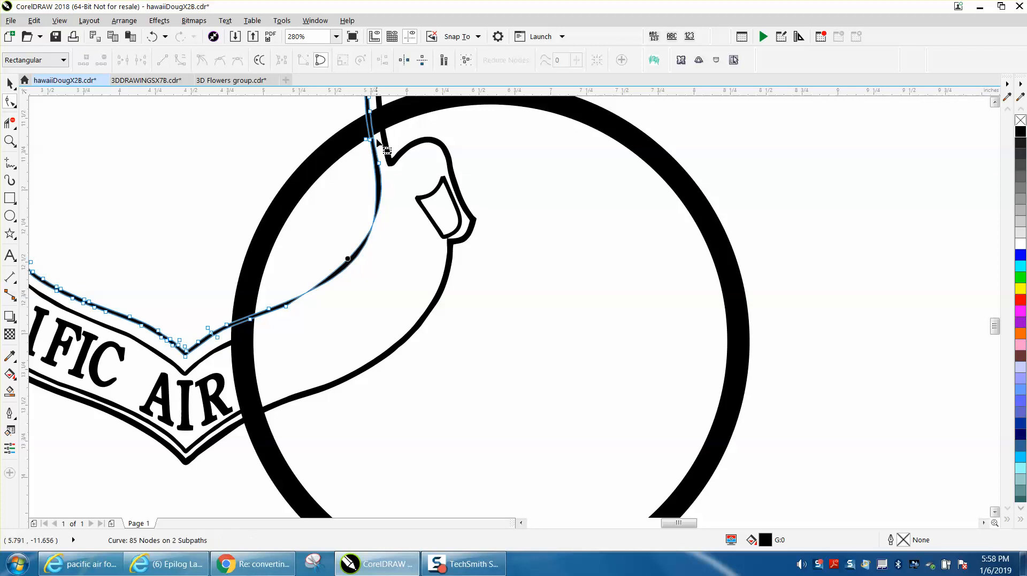
{"action": "left_click", "coordinate": [366, 162]}
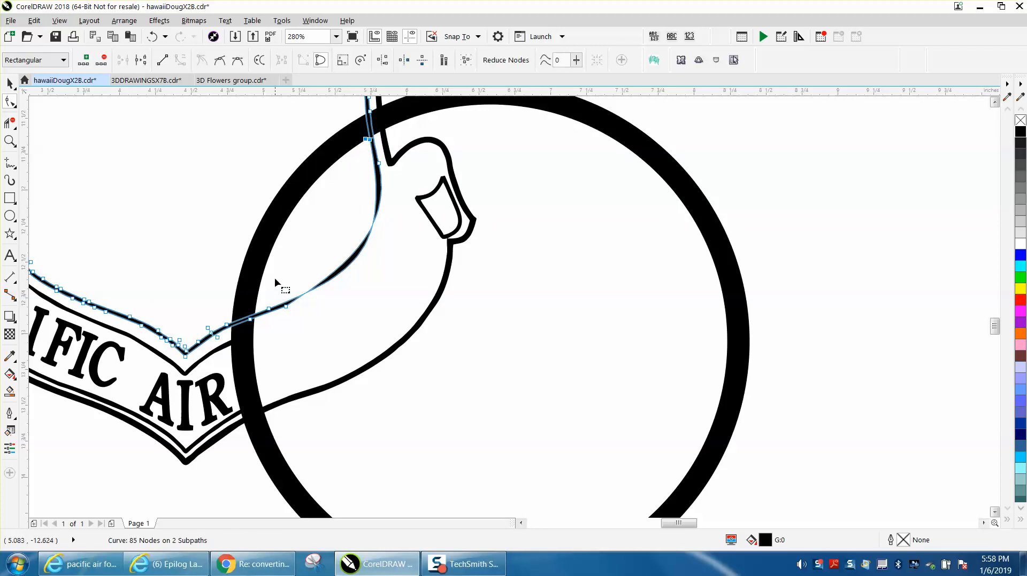
{"action": "left_click_drag", "start_coordinate": [267, 332], "coordinate": [263, 334]}
{"action": "key", "text": "Delete"}
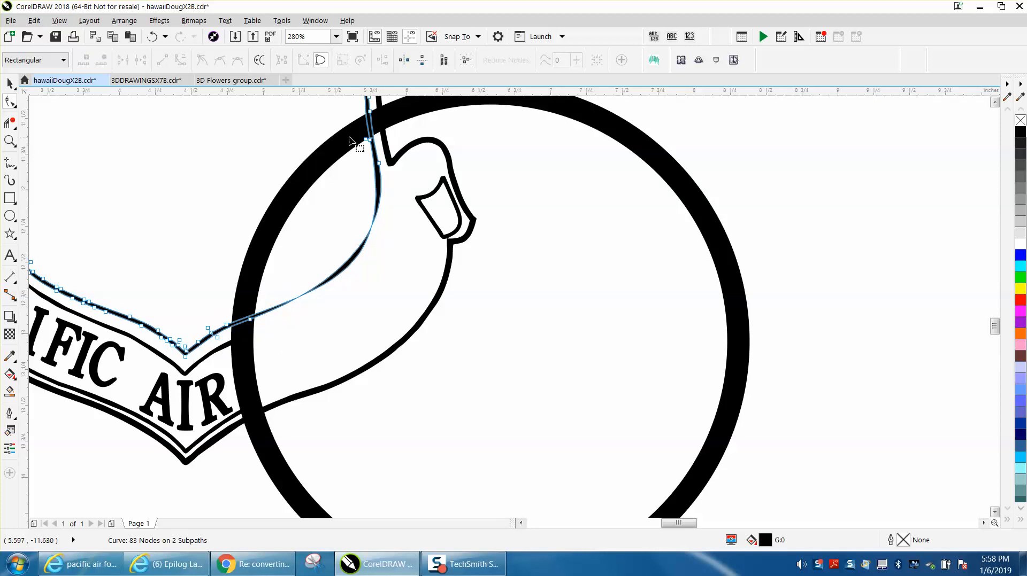
Step: Remove the remaining neck-curve nodes and convert the top segment To Line, forming a tapered black sliver
{"action": "left_click", "coordinate": [380, 164]}
{"action": "key", "text": "Delete"}
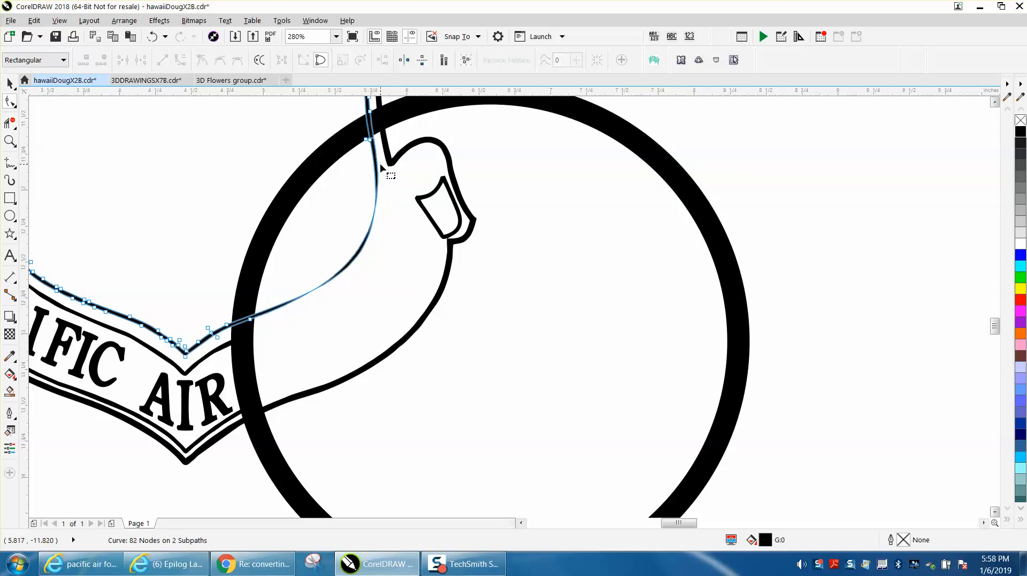
{"action": "left_click", "coordinate": [377, 148]}
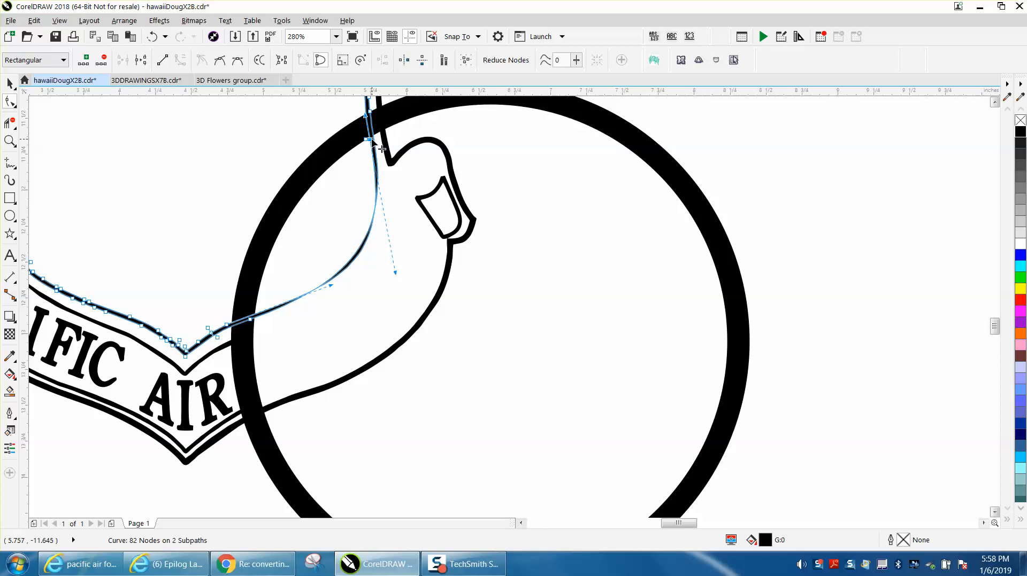
{"action": "key", "text": "Delete"}
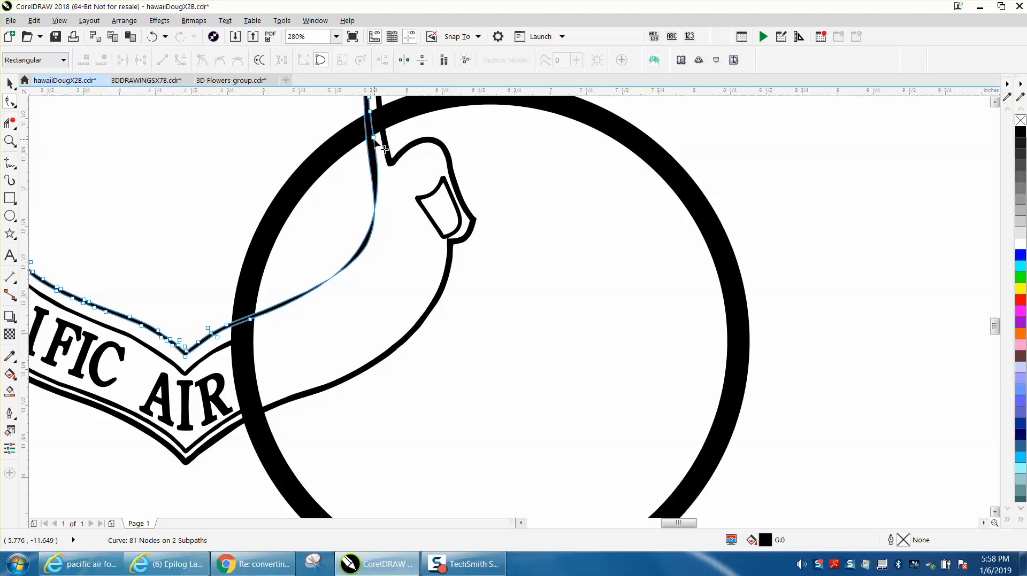
{"action": "left_click", "coordinate": [377, 144]}
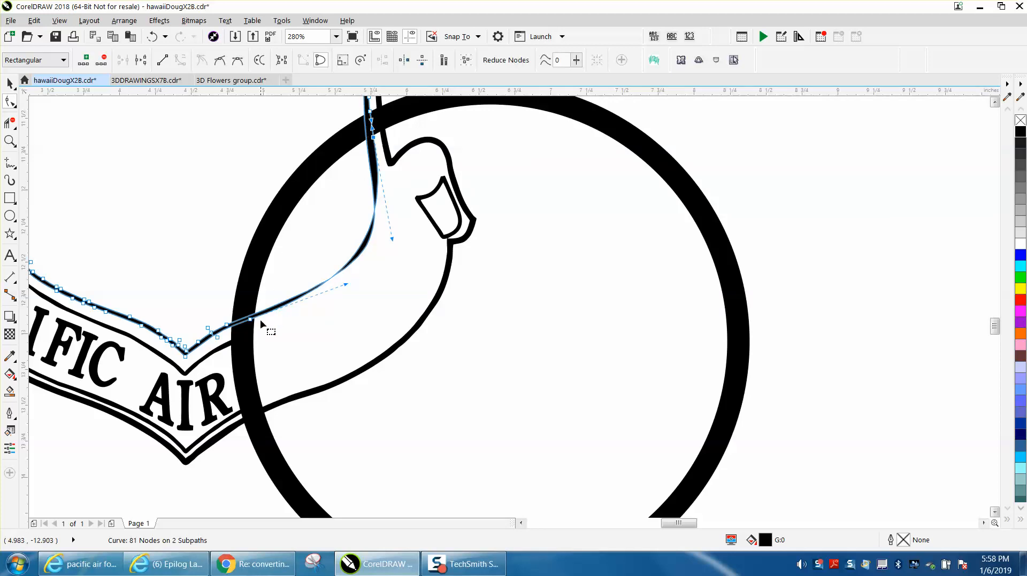
{"action": "right_click", "coordinate": [267, 140]}
{"action": "left_click", "coordinate": [300, 180]}
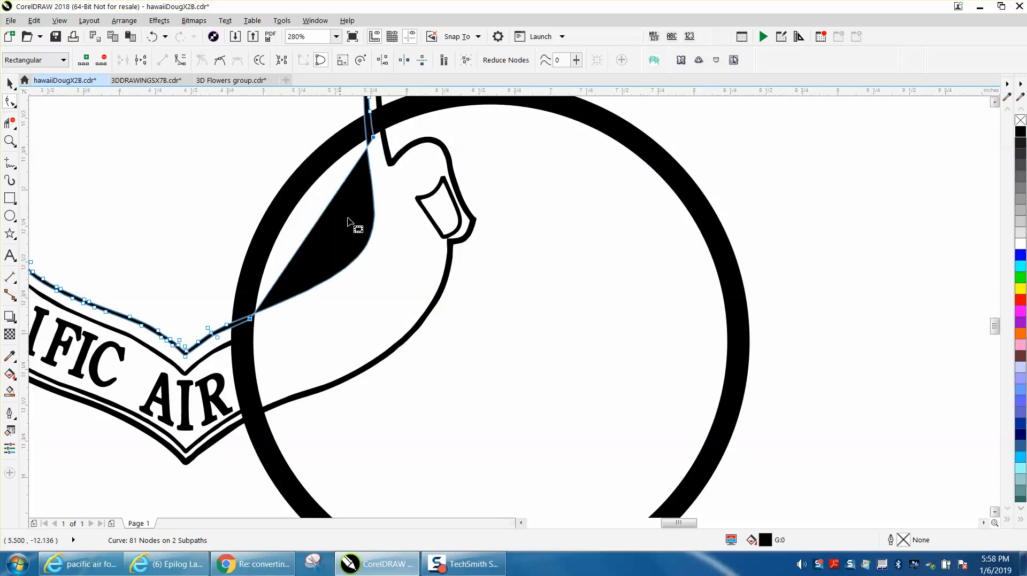
Step: Move the sliver's nodes left, add a node near its top and bend it into an S-shaped curve
{"action": "left_click", "coordinate": [329, 221]}
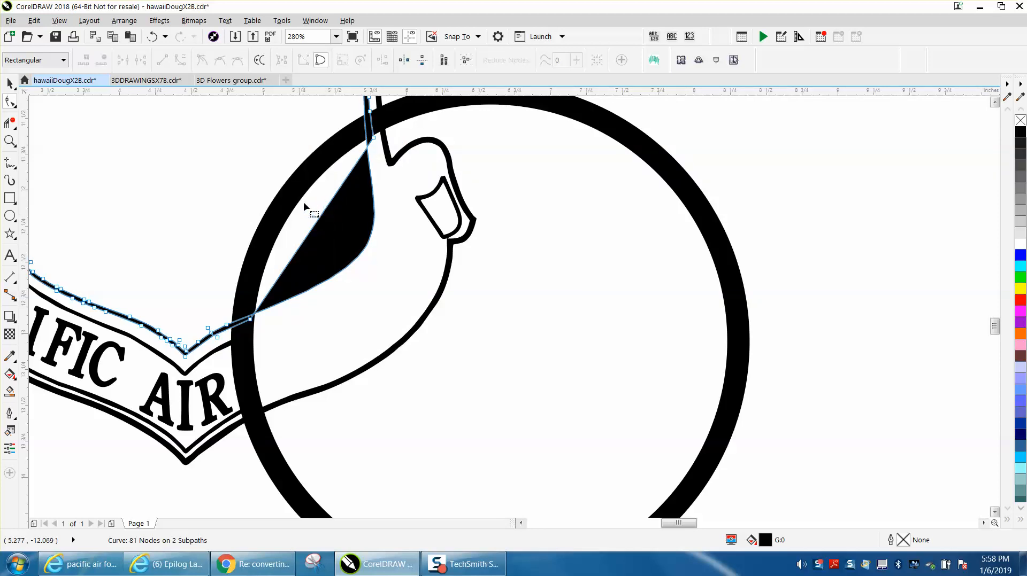
{"action": "left_click", "coordinate": [327, 225]}
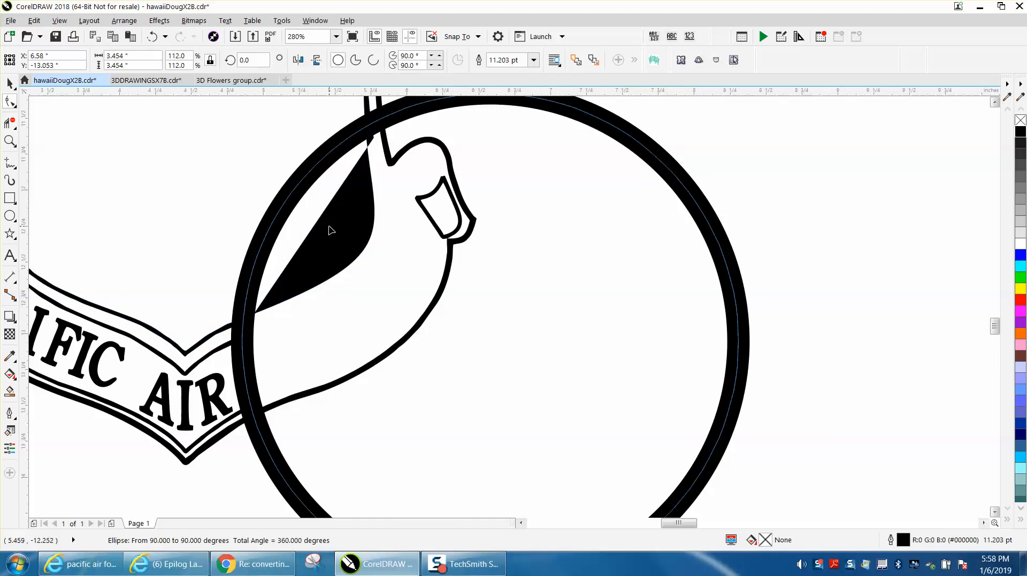
{"action": "left_click", "coordinate": [11, 103]}
{"action": "left_click", "coordinate": [365, 251]}
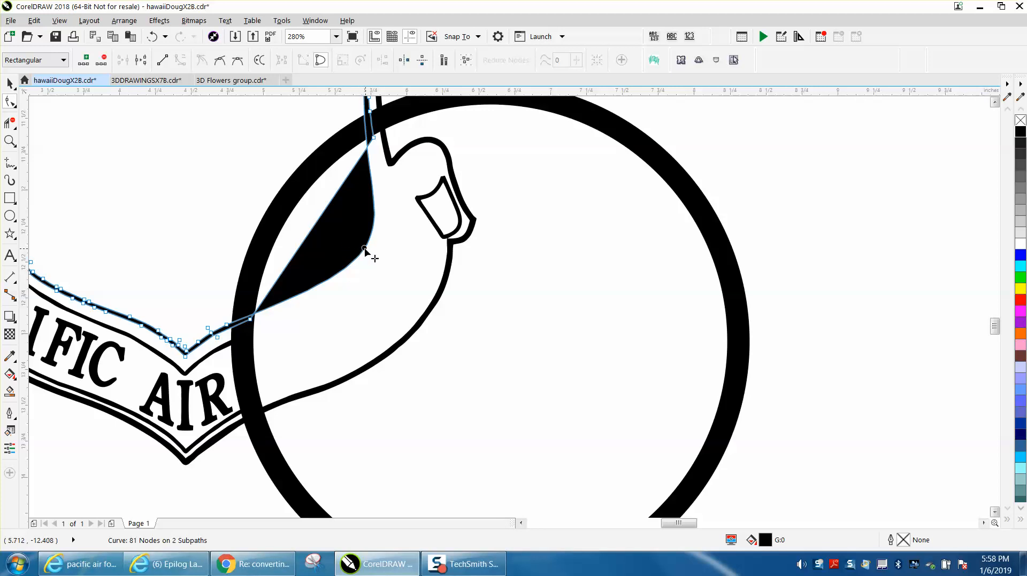
{"action": "mouse_move", "coordinate": [365, 251]}
{"action": "left_mouse_down"}
{"action": "mouse_move", "coordinate": [293, 227]}
{"action": "mouse_move", "coordinate": [363, 239]}
{"action": "left_mouse_up"}
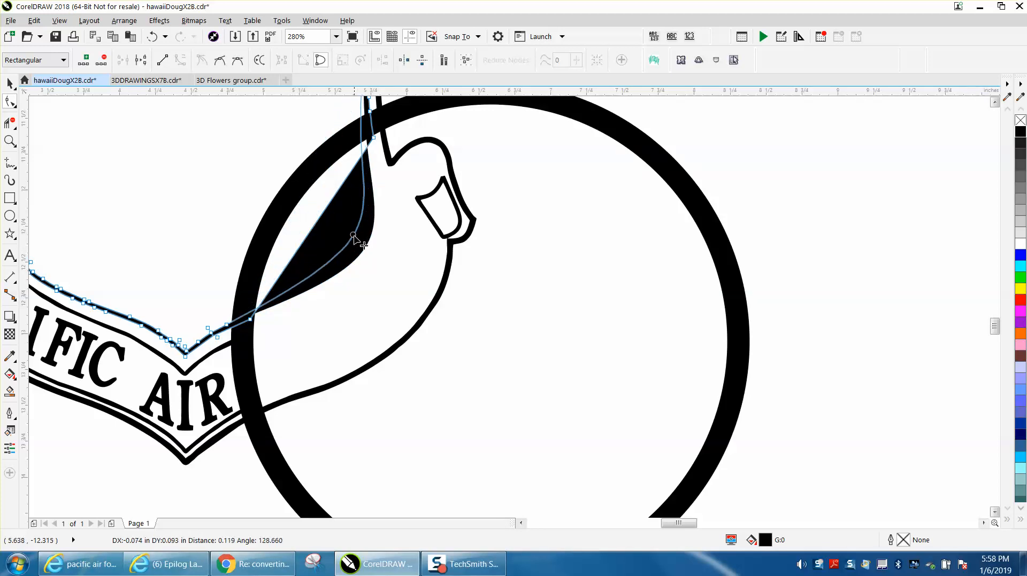
{"action": "left_click_drag", "start_coordinate": [367, 244], "coordinate": [359, 239]}
{"action": "double_click", "coordinate": [367, 136]}
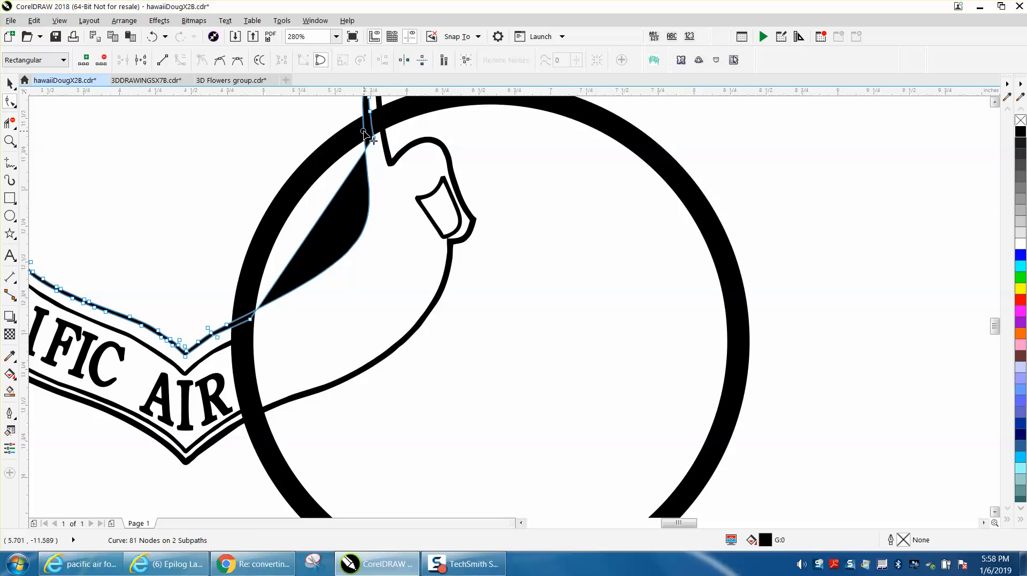
{"action": "left_click_drag", "start_coordinate": [369, 229], "coordinate": [321, 240]}
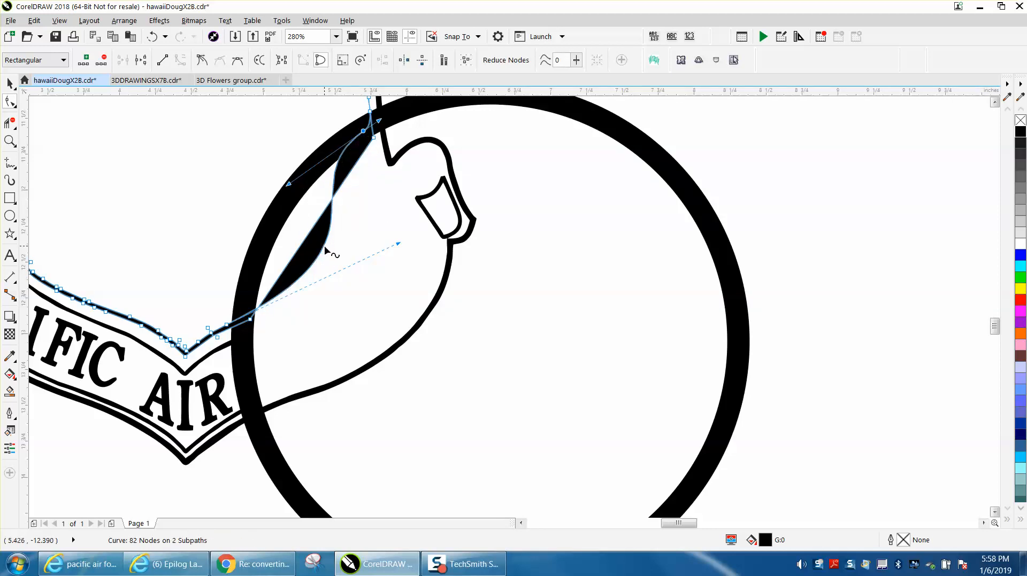
Step: Bend the shield edge curve segment near the ring's top leftward toward the ring
{"action": "left_click", "coordinate": [327, 252]}
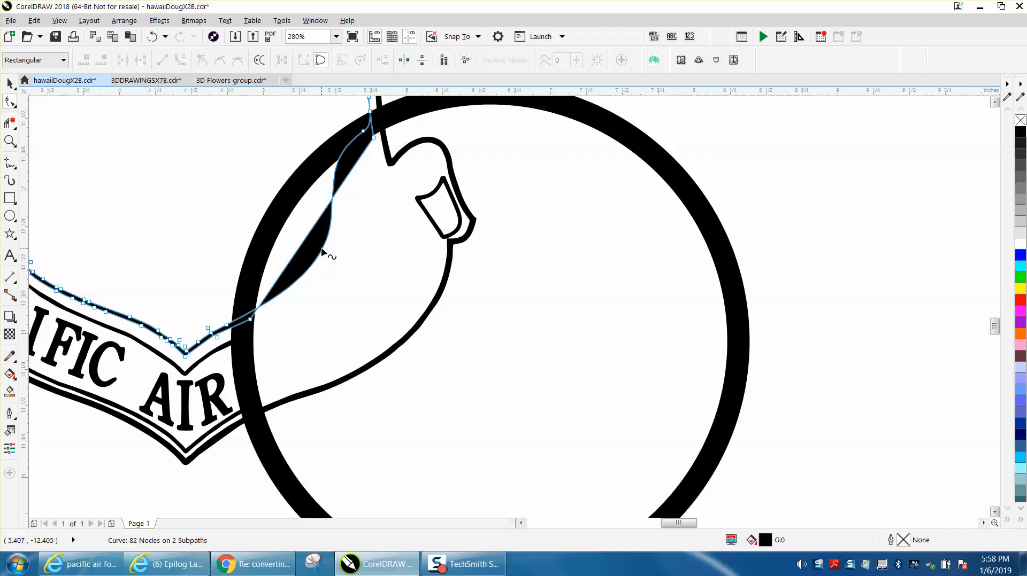
{"action": "mouse_move", "coordinate": [324, 250]}
{"action": "left_mouse_down"}
{"action": "mouse_move", "coordinate": [277, 237]}
{"action": "mouse_move", "coordinate": [281, 207]}
{"action": "left_mouse_up"}
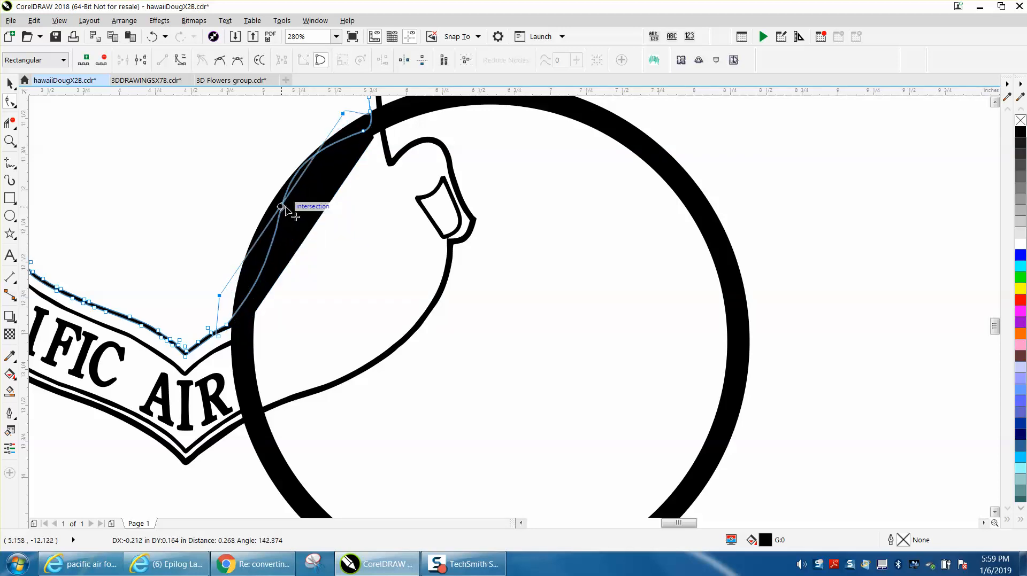
Step: Delete three surplus nodes on the shield edge beside the ring
{"action": "left_click", "coordinate": [346, 122]}
{"action": "key", "text": "Delete"}
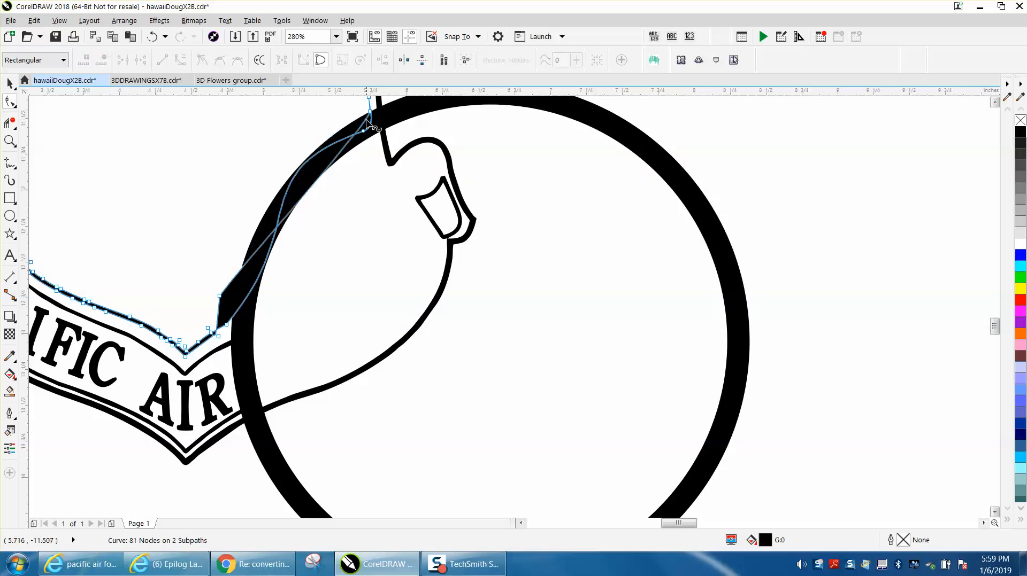
{"action": "left_click", "coordinate": [219, 297]}
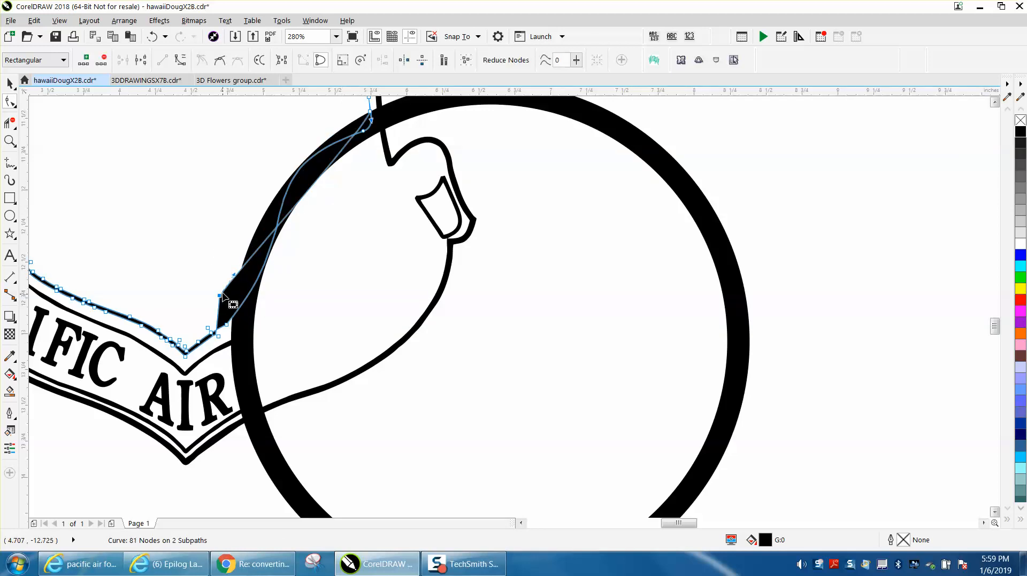
{"action": "key", "text": "Delete"}
{"action": "left_click", "coordinate": [232, 330]}
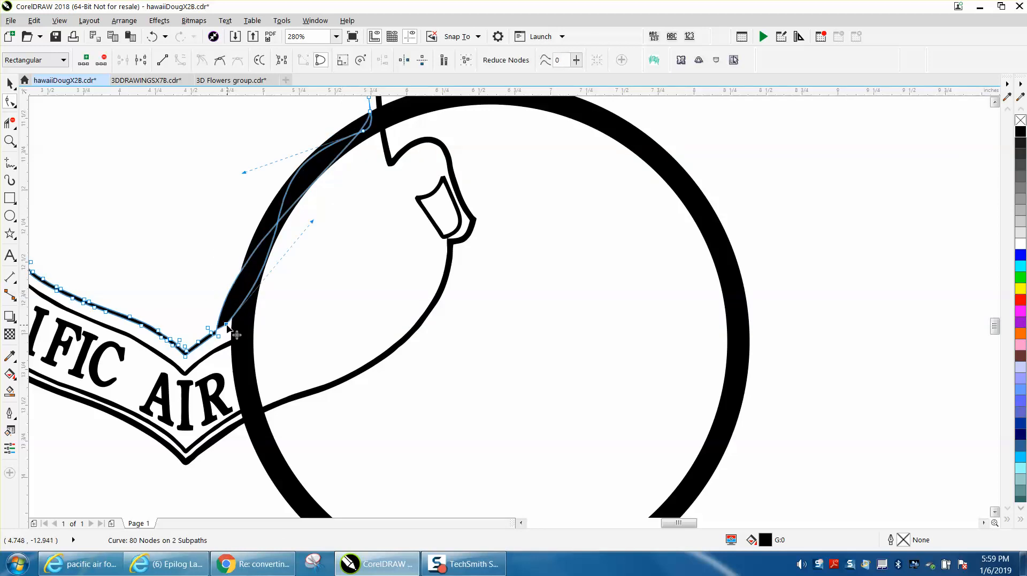
{"action": "key", "text": "Delete"}
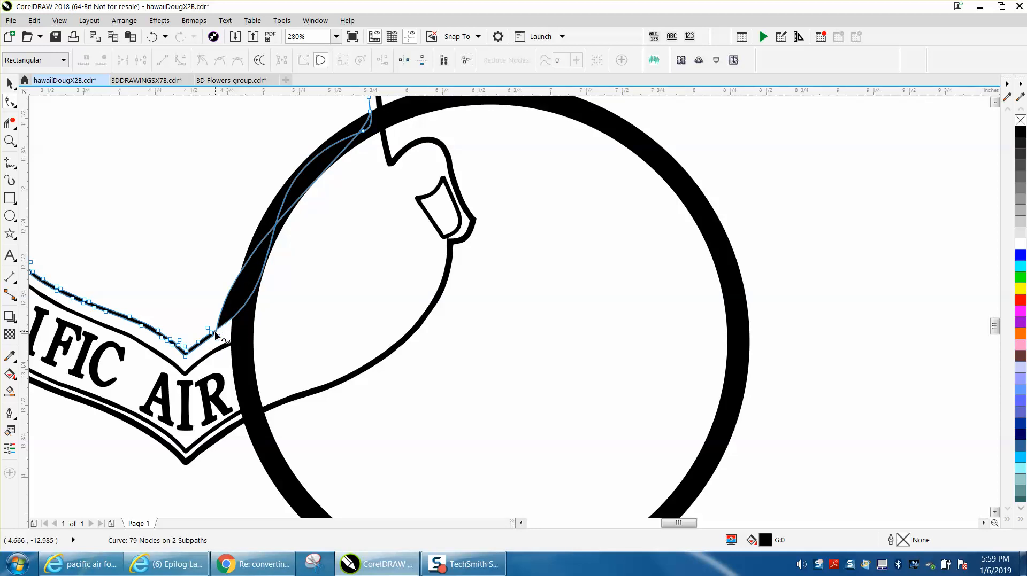
Step: Drag the edge segments and a curve handle so the sliver hugs the ring's inner edge
{"action": "left_click_drag", "start_coordinate": [220, 335], "coordinate": [242, 334]}
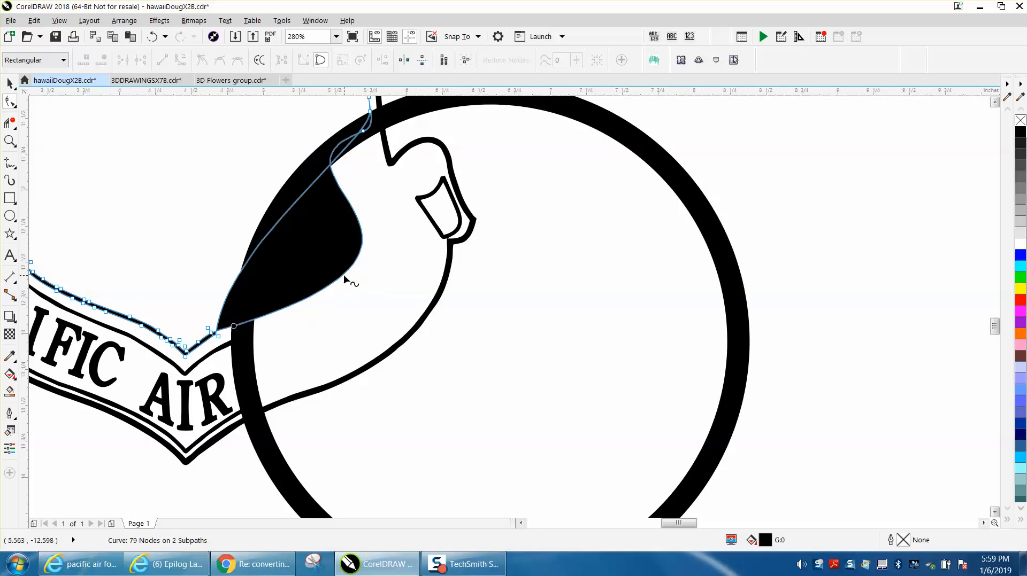
{"action": "left_click_drag", "start_coordinate": [309, 247], "coordinate": [283, 218]}
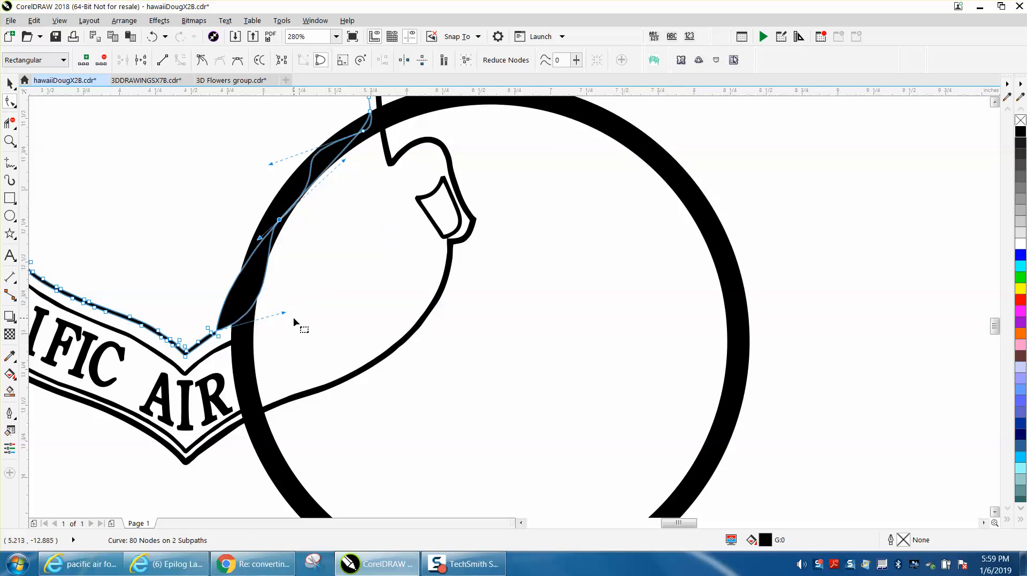
{"action": "left_click_drag", "start_coordinate": [284, 314], "coordinate": [280, 301]}
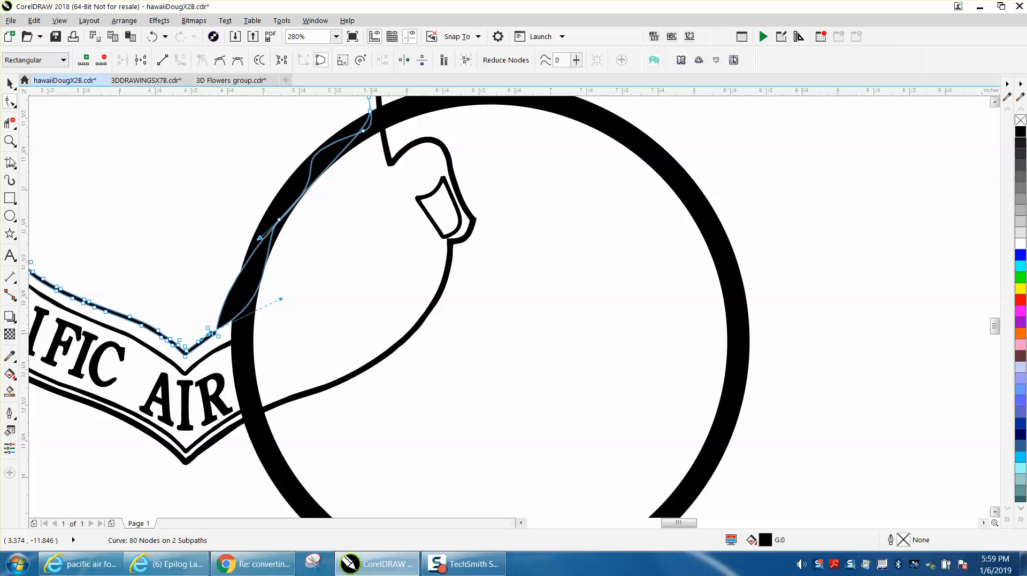
{"action": "left_click", "coordinate": [11, 142]}
{"action": "left_click_drag", "start_coordinate": [160, 265], "coordinate": [281, 340]}
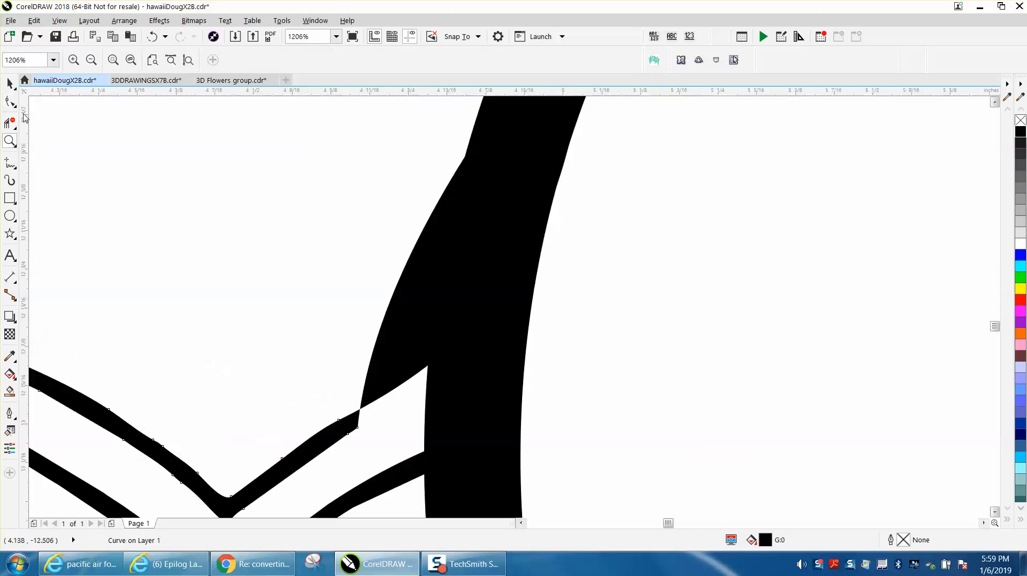
Step: Reshape the segment rising from the junction node and make two nodes Smooth
{"action": "left_click", "coordinate": [11, 102]}
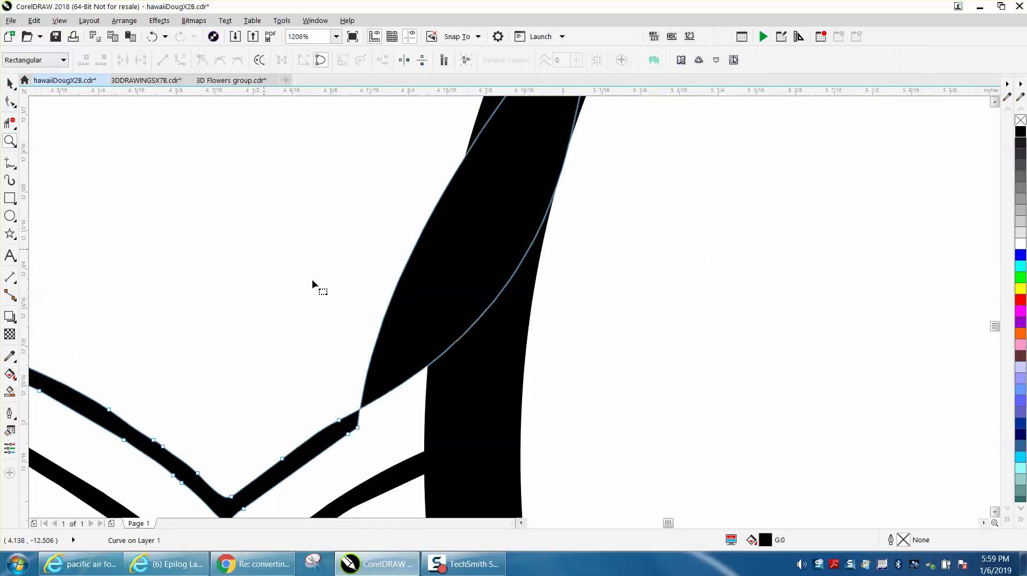
{"action": "left_click", "coordinate": [364, 421]}
{"action": "scroll", "coordinate": [371, 321], "scroll_direction": "down", "scroll_amount": 2}
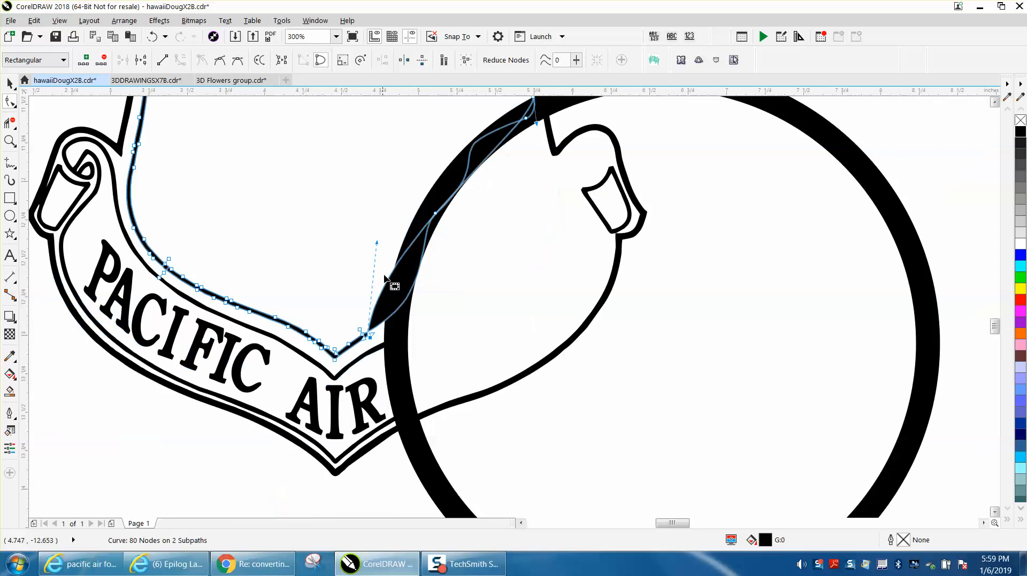
{"action": "left_click_drag", "start_coordinate": [377, 243], "coordinate": [392, 271]}
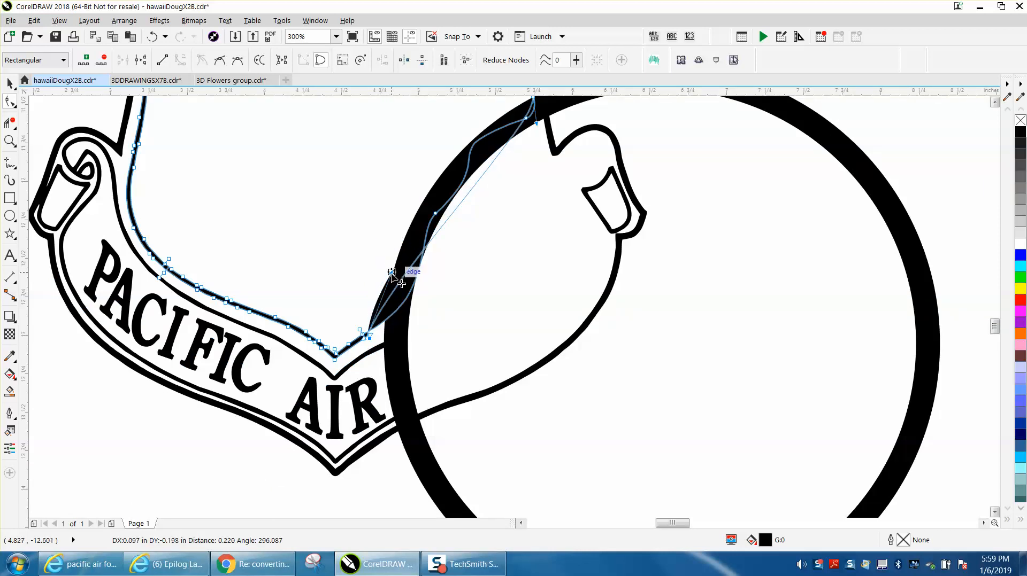
{"action": "left_click_drag", "start_coordinate": [391, 273], "coordinate": [392, 274]}
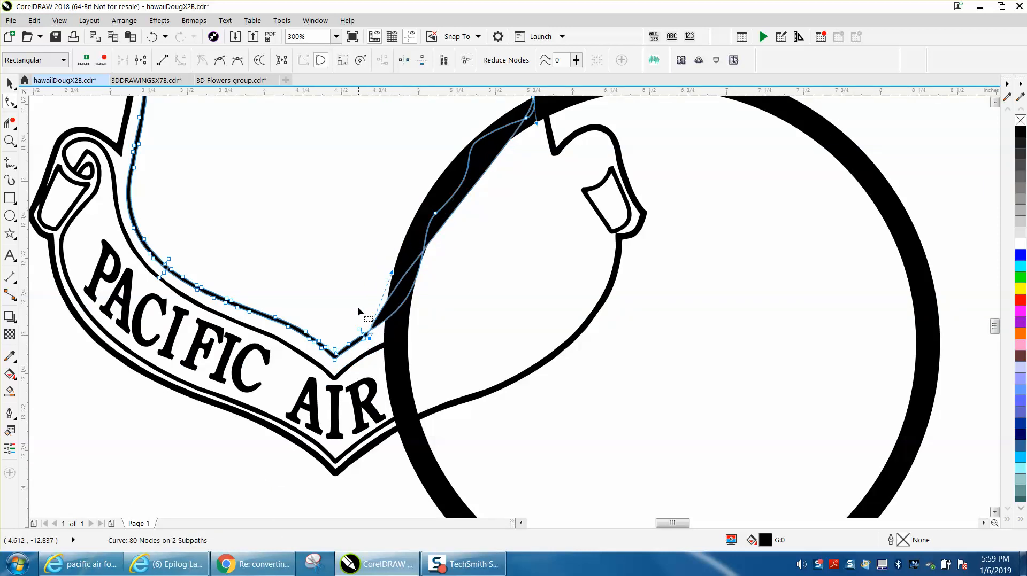
{"action": "right_click", "coordinate": [372, 339]}
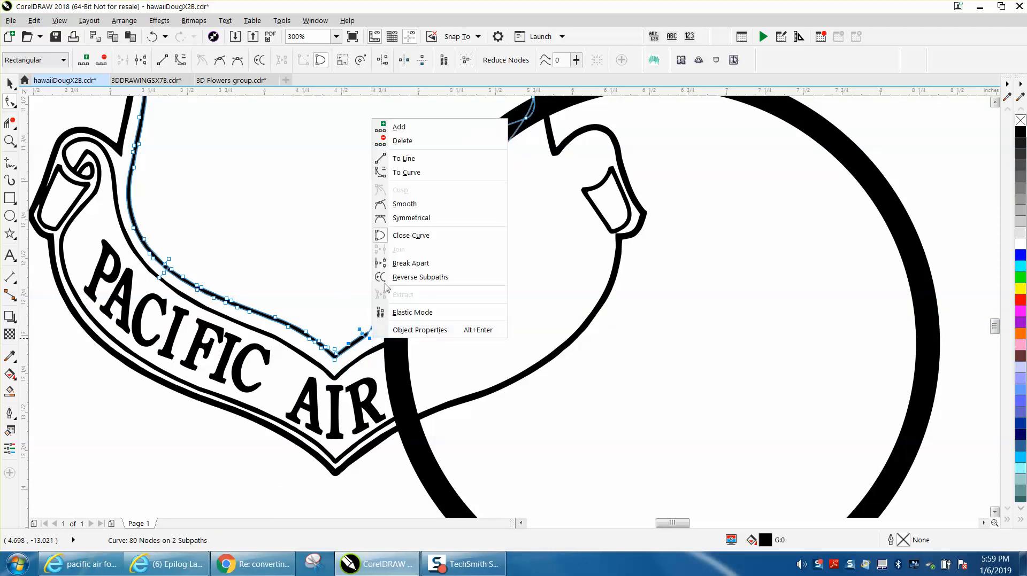
{"action": "left_click", "coordinate": [405, 204]}
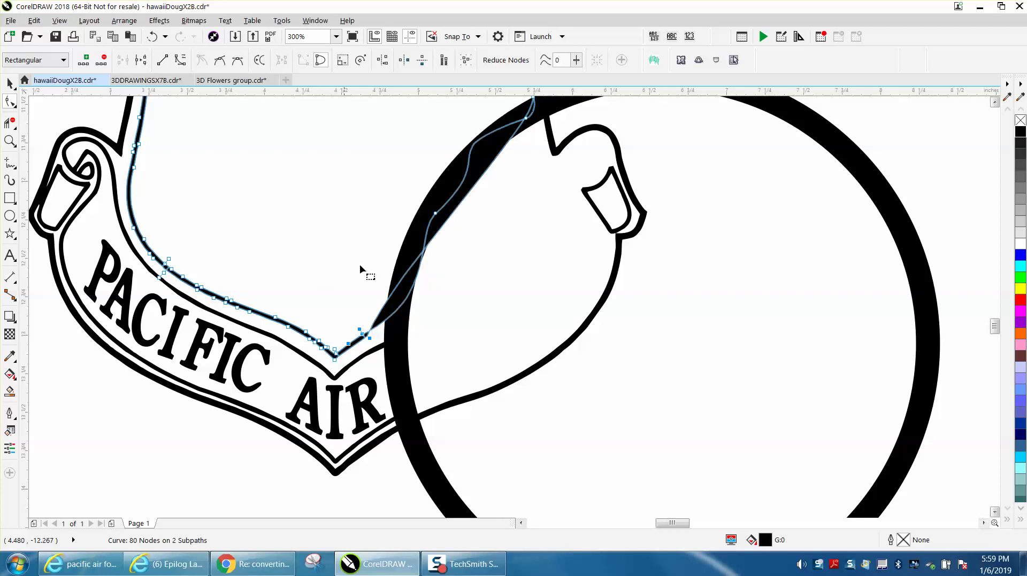
{"action": "right_click", "coordinate": [373, 343]}
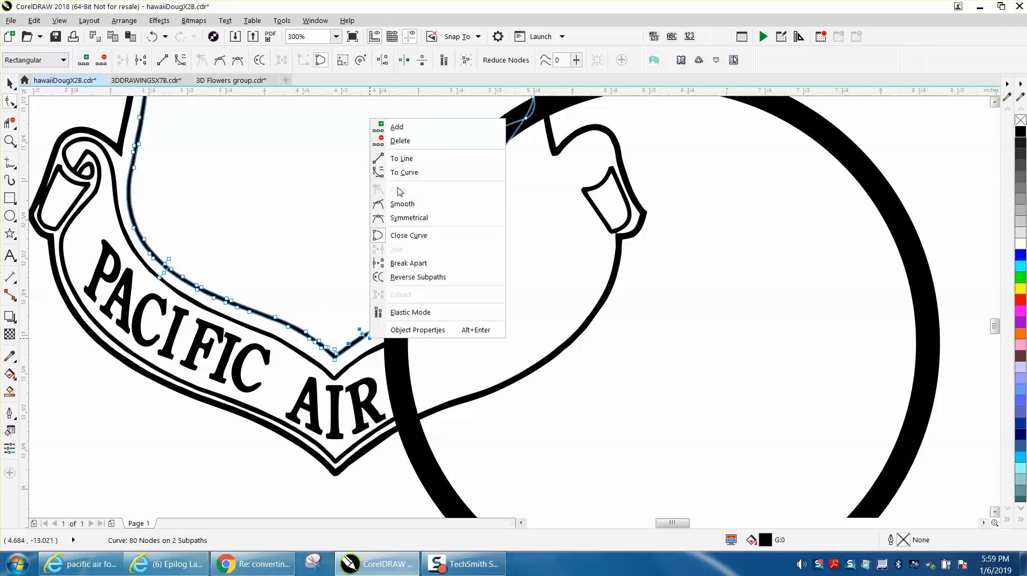
{"action": "left_click", "coordinate": [402, 204]}
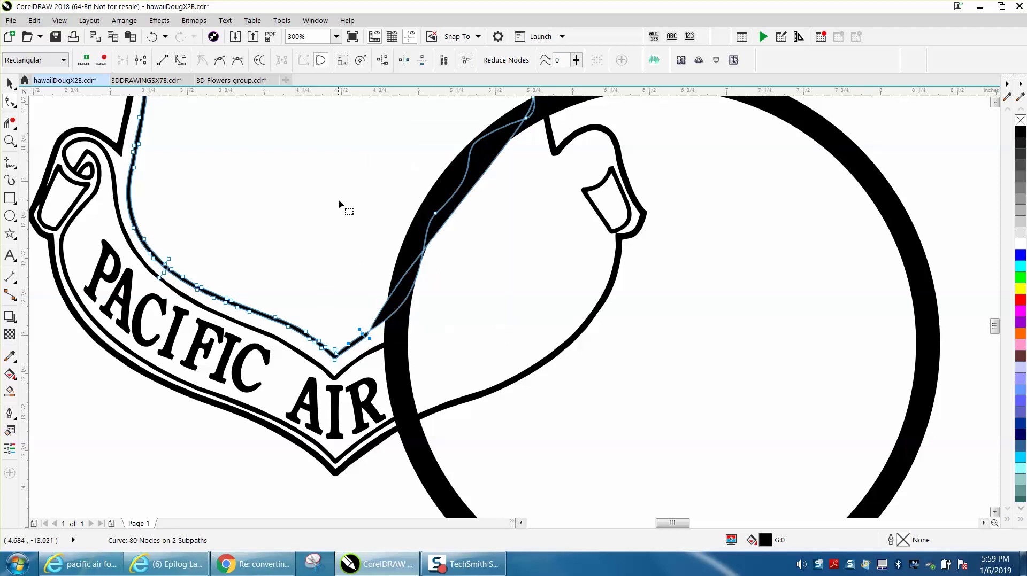
Step: Convert the straight segment at the edge's lower end To Curve
{"action": "left_click", "coordinate": [368, 339]}
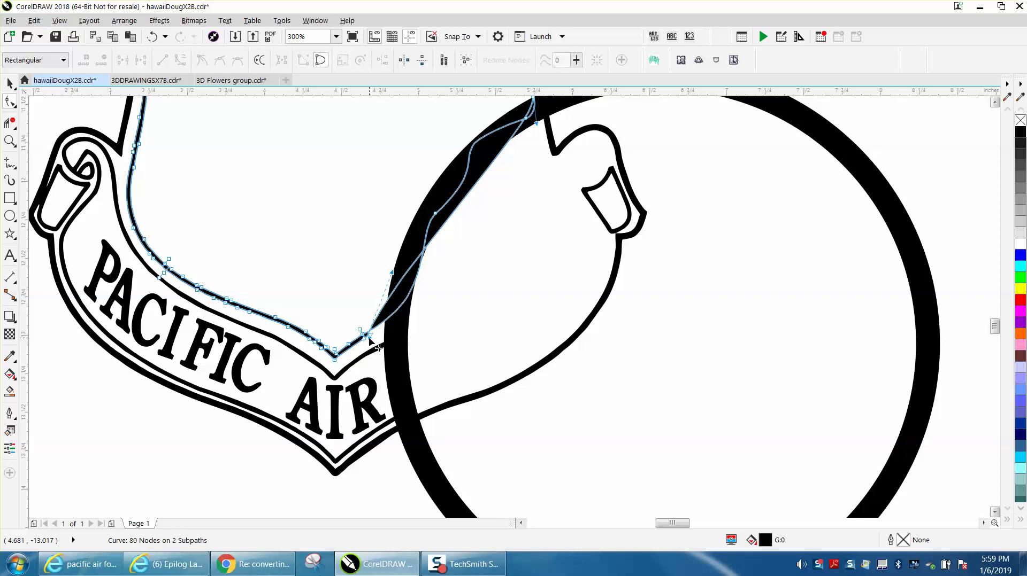
{"action": "right_click", "coordinate": [388, 299]}
{"action": "left_click", "coordinate": [377, 349]}
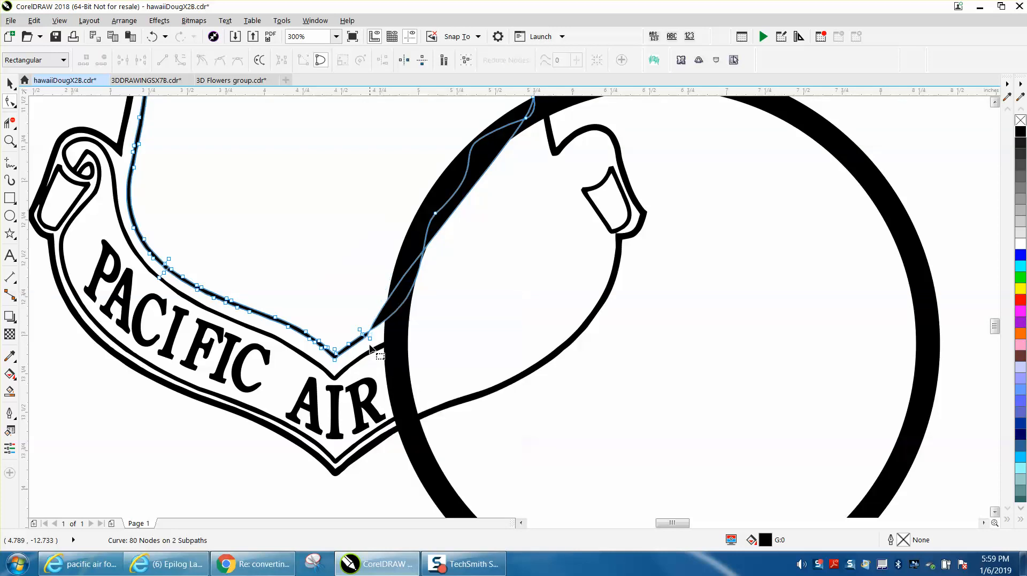
{"action": "right_click", "coordinate": [377, 347]}
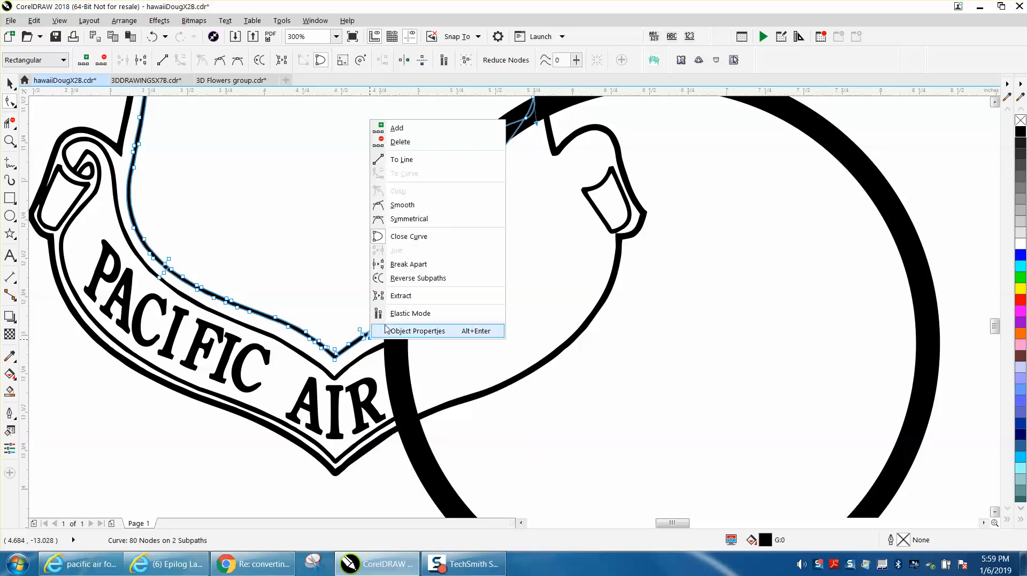
{"action": "left_click", "coordinate": [401, 159]}
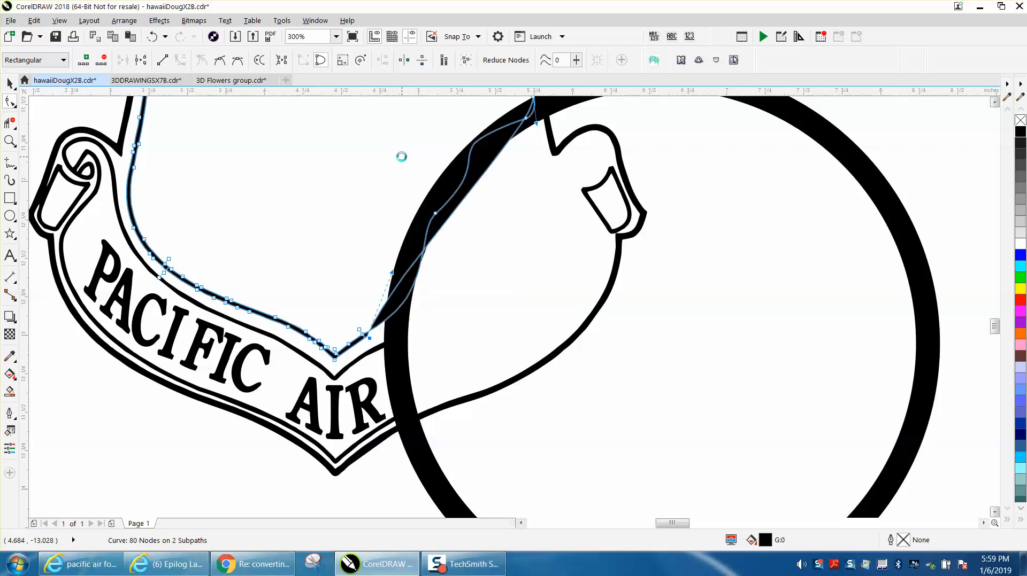
{"action": "left_click", "coordinate": [410, 297]}
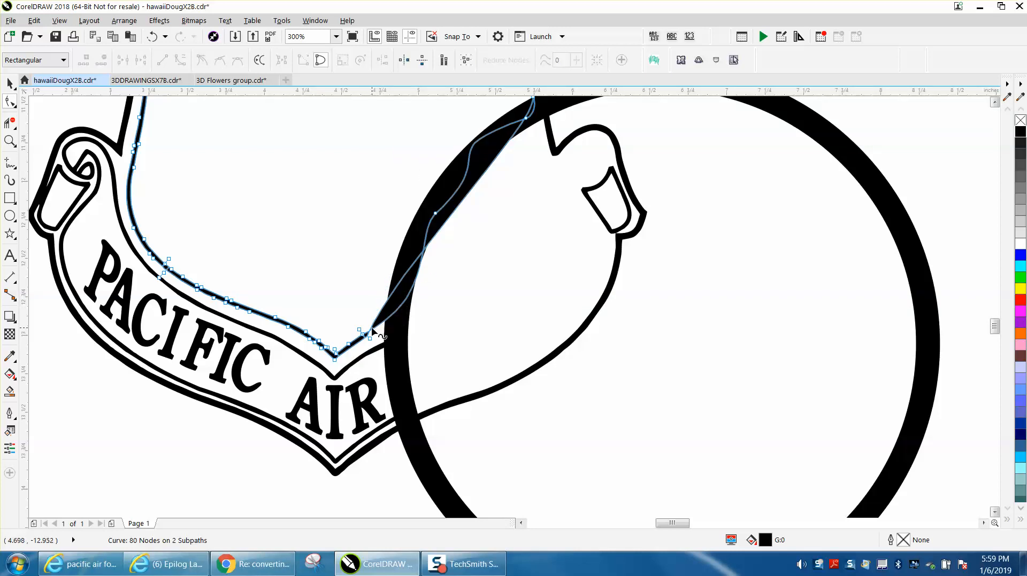
Step: Delete two surplus junction nodes and pull the junction node up-right into a smooth curve
{"action": "left_click", "coordinate": [374, 331]}
{"action": "key", "text": "Delete"}
{"action": "left_click", "coordinate": [384, 331]}
{"action": "key", "text": "Delete"}
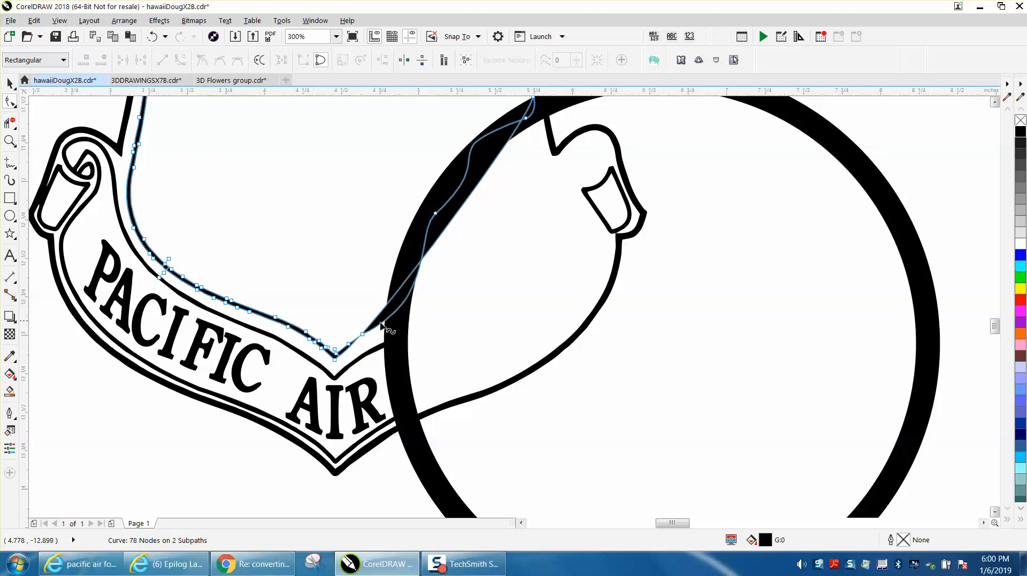
{"action": "left_click_drag", "start_coordinate": [365, 338], "coordinate": [399, 310]}
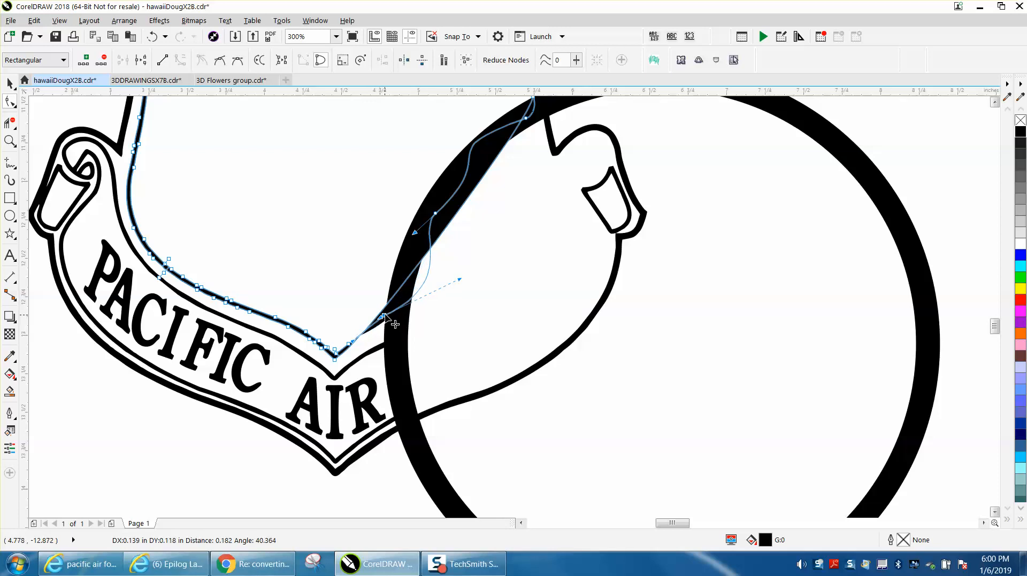
{"action": "scroll", "coordinate": [417, 311], "scroll_direction": "down", "scroll_amount": 1}
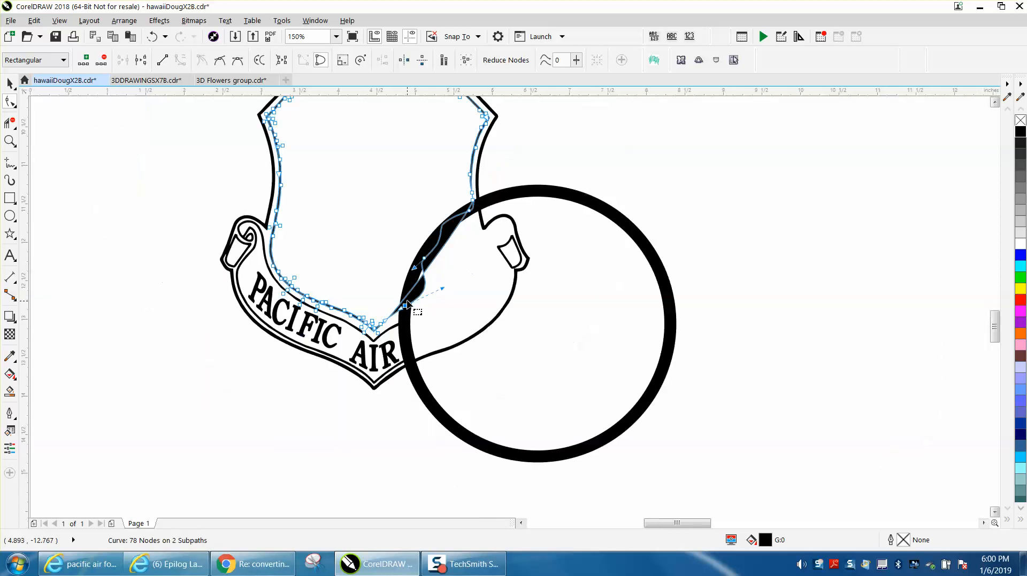
{"action": "scroll", "coordinate": [401, 297], "scroll_direction": "down", "scroll_amount": 1}
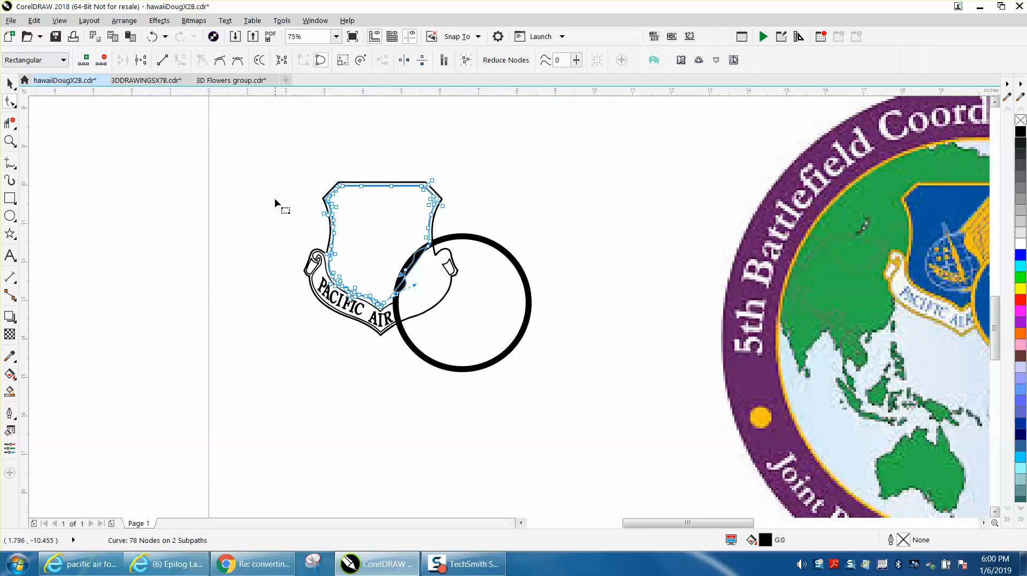
Step: Clear the node selection, then select and remove the small extra shield copy at the page bottom
{"action": "left_click_drag", "start_coordinate": [301, 164], "coordinate": [316, 204]}
{"action": "left_click_drag", "start_coordinate": [460, 320], "coordinate": [460, 320]}
{"action": "key", "text": "Escape"}
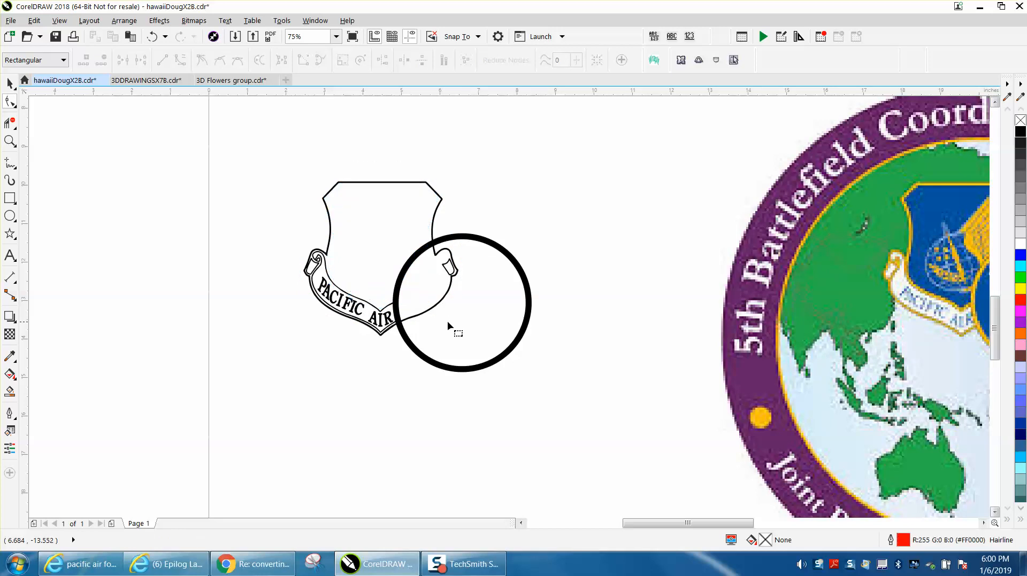
{"action": "scroll", "coordinate": [447, 322], "scroll_direction": "down", "scroll_amount": 1}
{"action": "scroll", "coordinate": [288, 431], "scroll_direction": "down", "scroll_amount": 1}
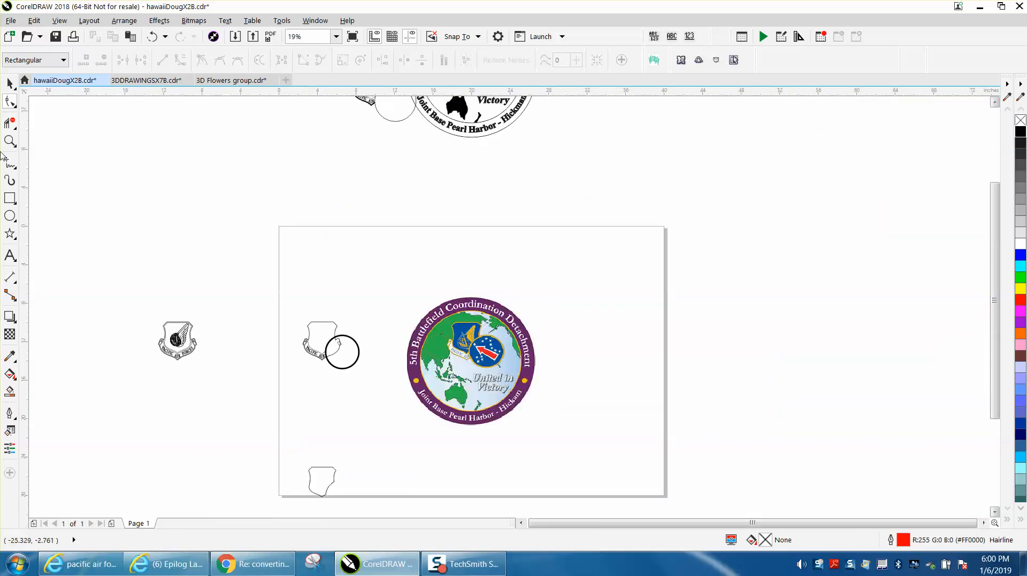
{"action": "left_click", "coordinate": [10, 83]}
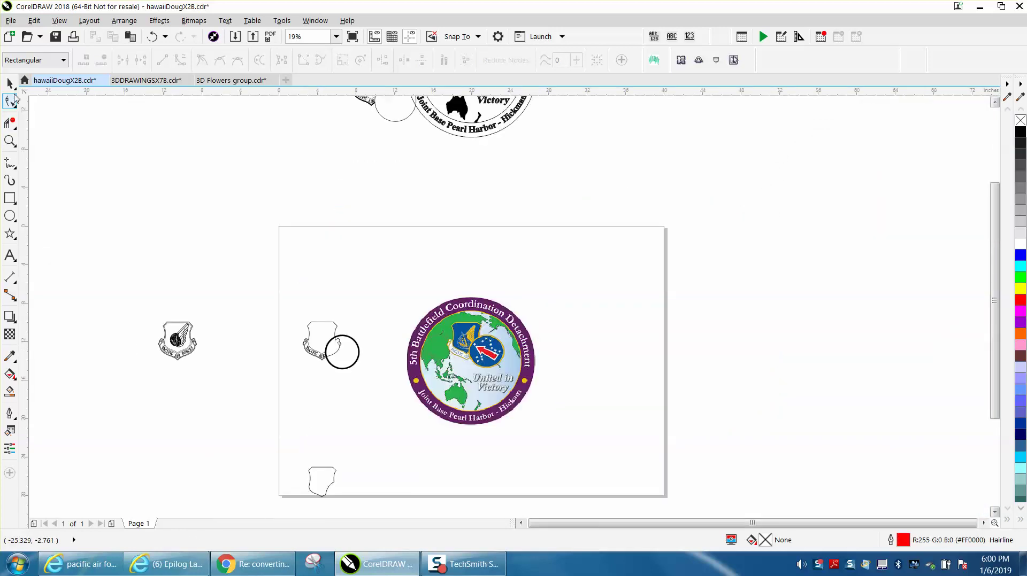
{"action": "left_click", "coordinate": [326, 475]}
{"action": "key", "text": "ctrl+z"}
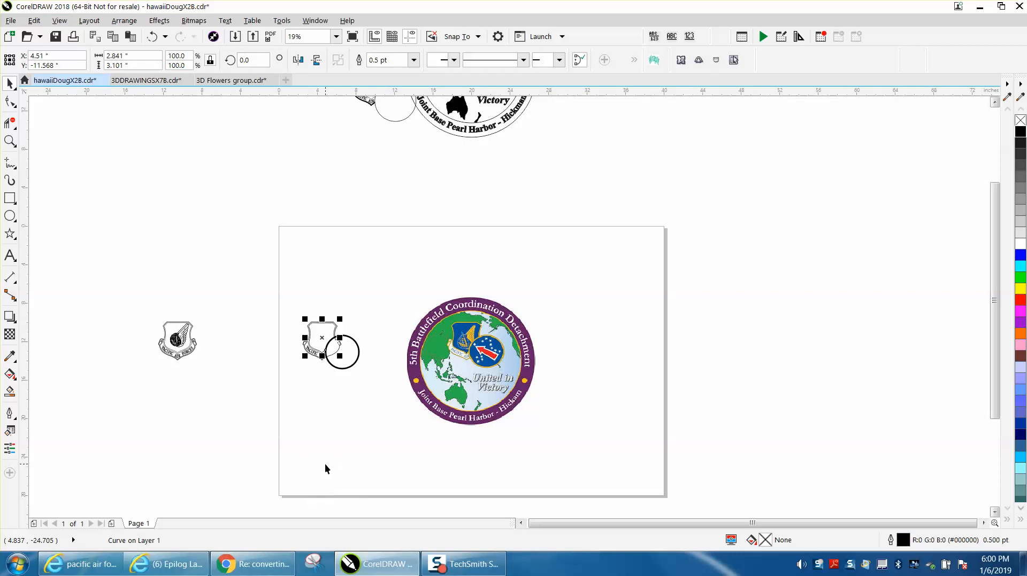
Step: Zoom in on the shield and circle and select the inner shield outline with the Pick tool
{"action": "left_click", "coordinate": [10, 142]}
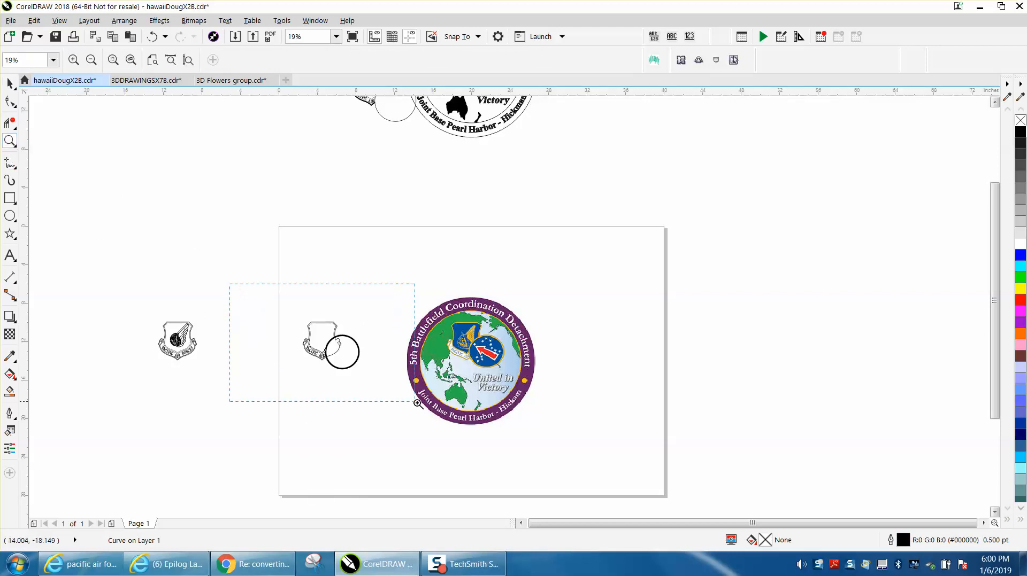
{"action": "left_click_drag", "start_coordinate": [229, 287], "coordinate": [418, 402]}
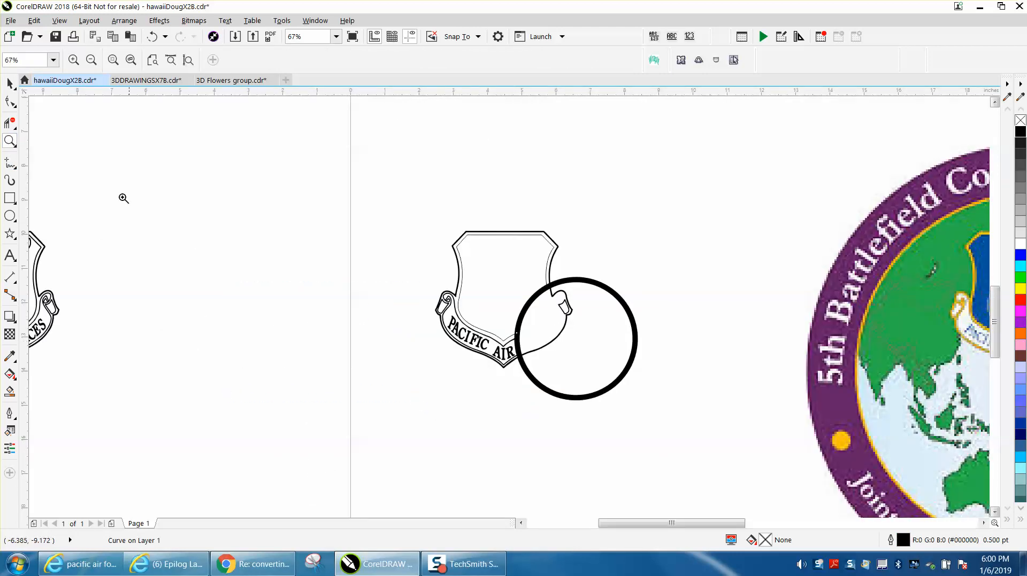
{"action": "left_click_drag", "start_coordinate": [374, 198], "coordinate": [685, 420]}
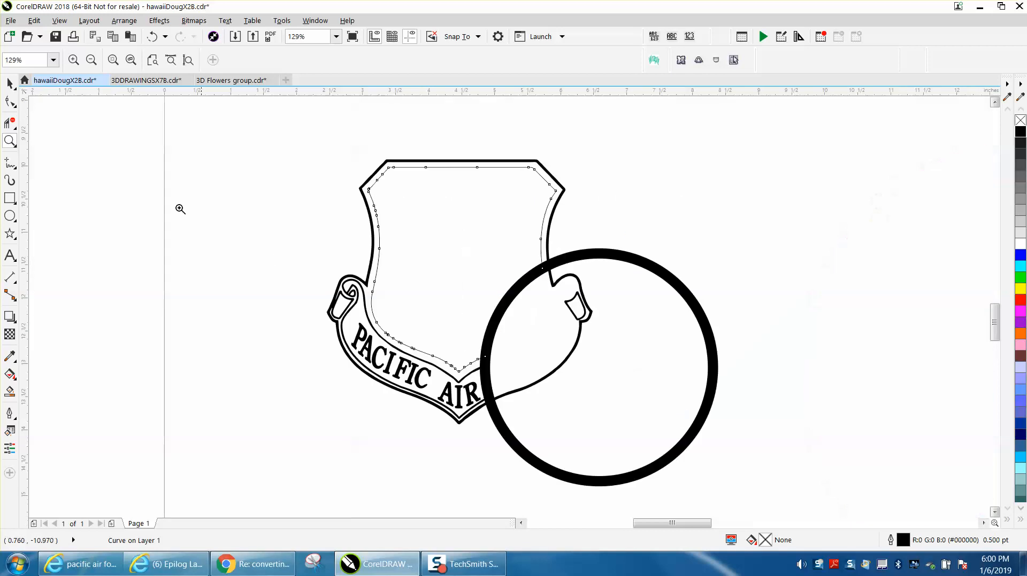
{"action": "left_click", "coordinate": [11, 83]}
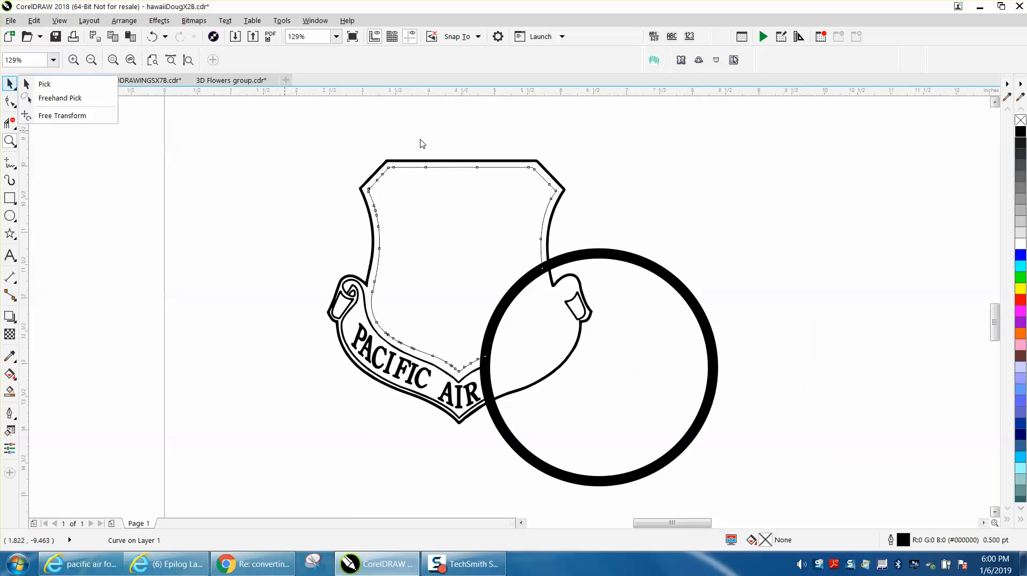
{"action": "left_click", "coordinate": [405, 143]}
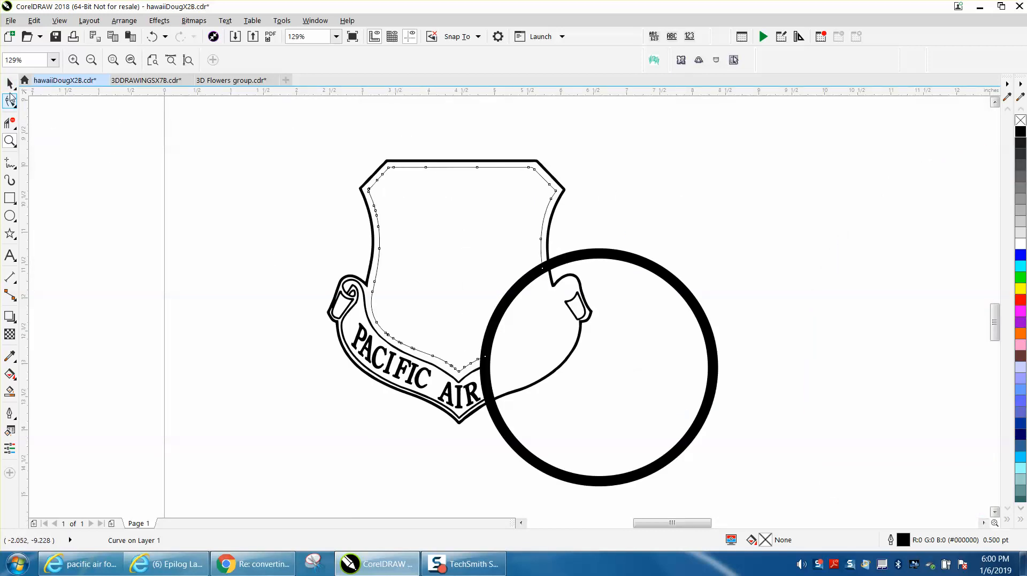
{"action": "left_click", "coordinate": [11, 84]}
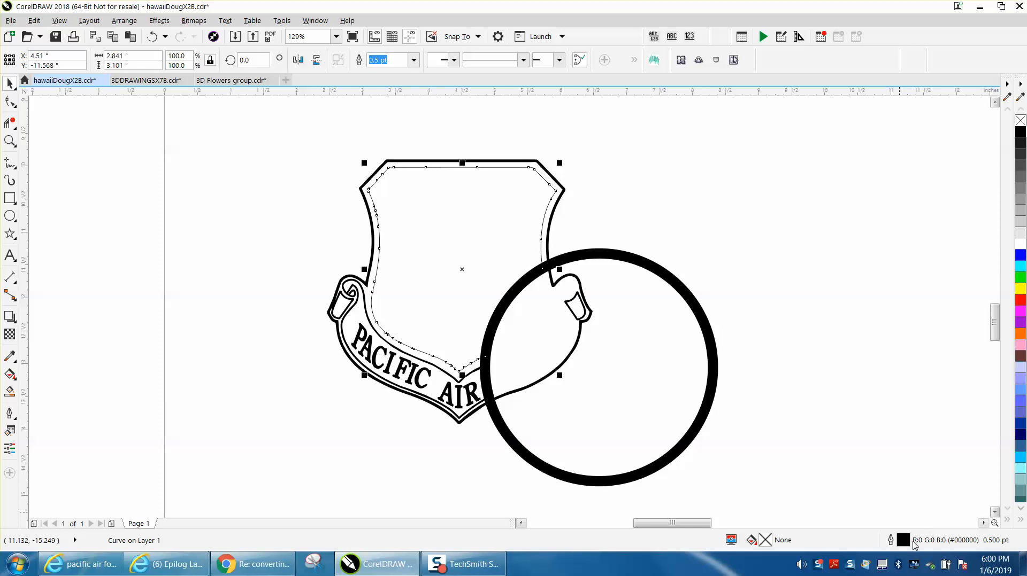
Step: Set the inner shield outline width to 8 pt, then change it to 2.0 pt in the Outline Pen dialog
{"action": "double_click", "coordinate": [903, 540]}
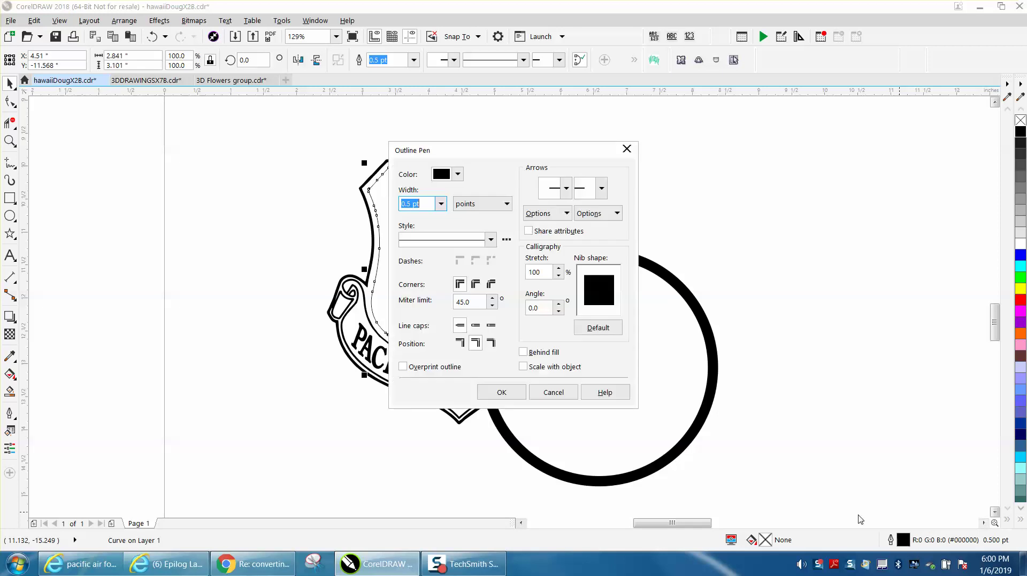
{"action": "left_click", "coordinate": [439, 203]}
{"action": "left_click", "coordinate": [409, 299]}
{"action": "left_click", "coordinate": [501, 392]}
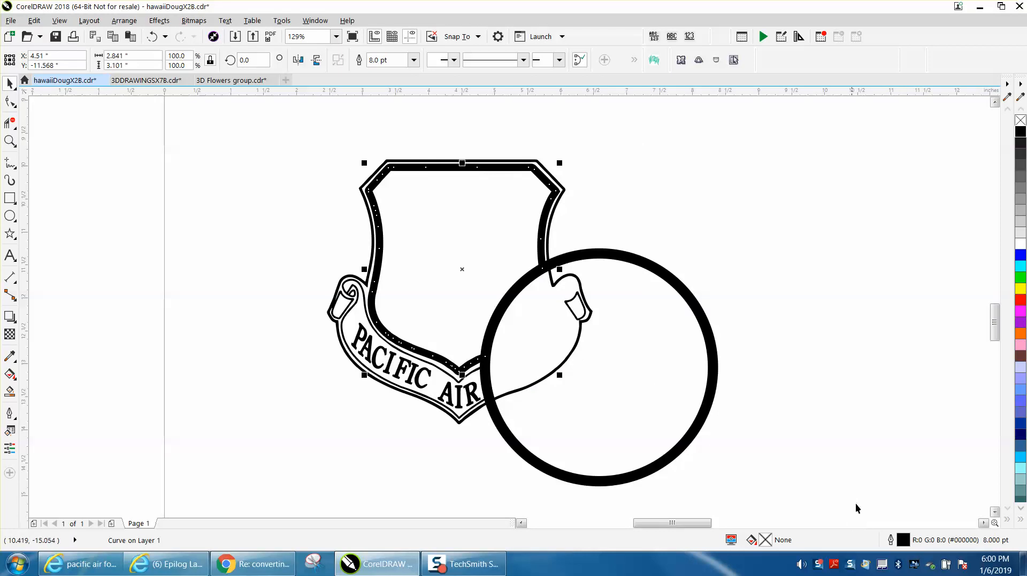
{"action": "double_click", "coordinate": [904, 543]}
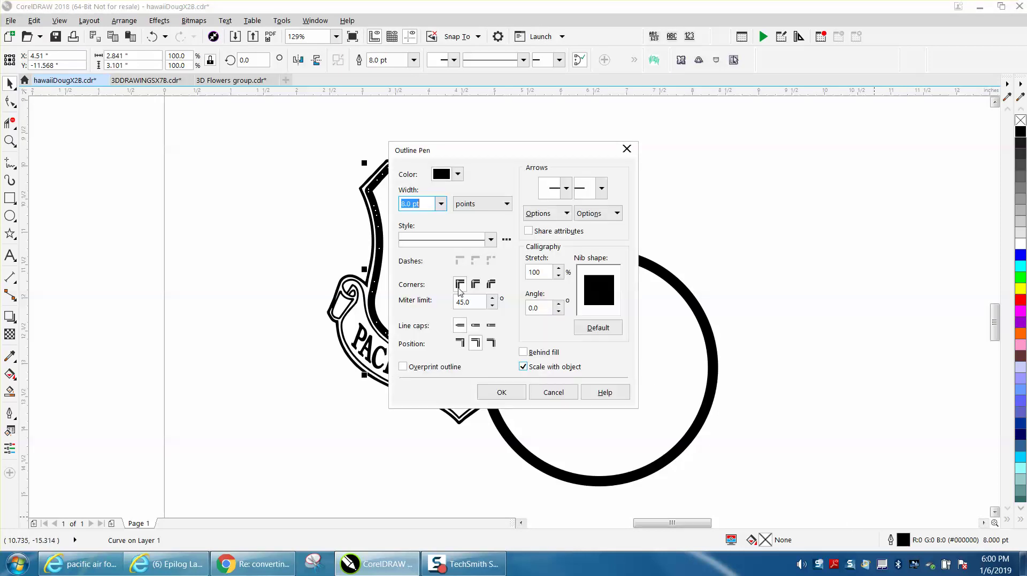
{"action": "left_click", "coordinate": [441, 204]}
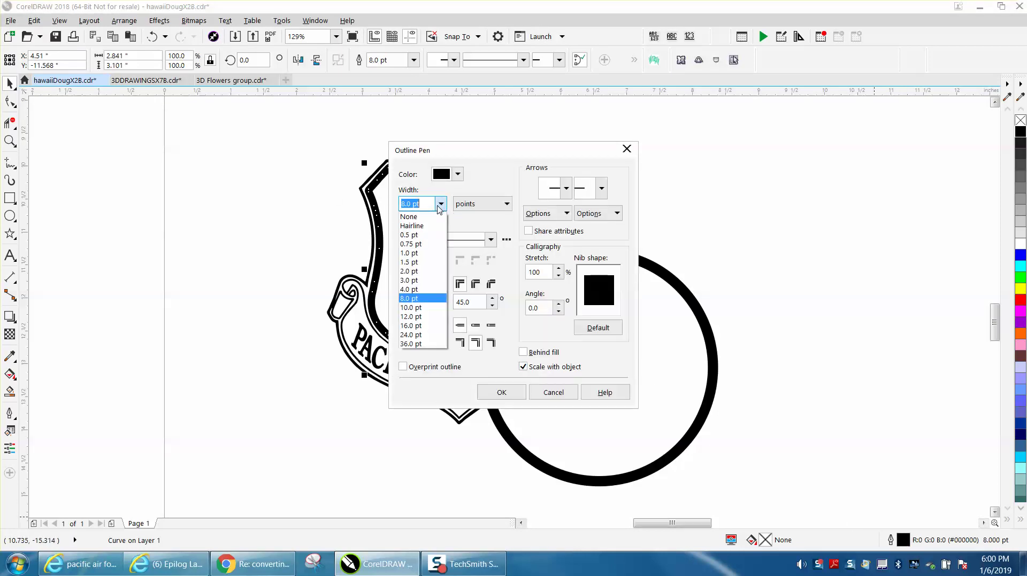
{"action": "left_click", "coordinate": [417, 273]}
{"action": "left_click", "coordinate": [502, 393]}
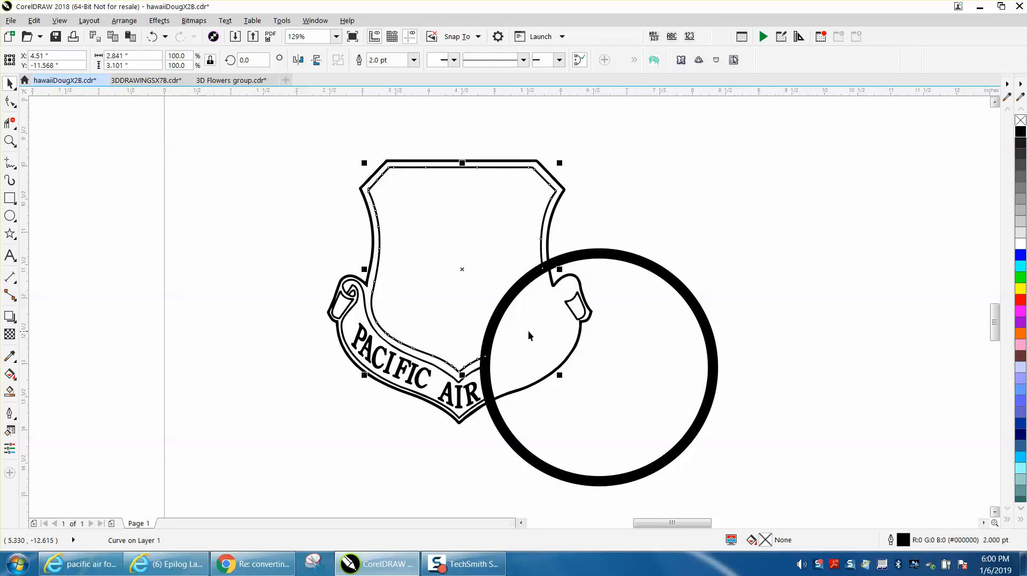
Step: Select the outer shield outline and delete its nodes lying inside the circle, including two strays
{"action": "left_click", "coordinate": [11, 102]}
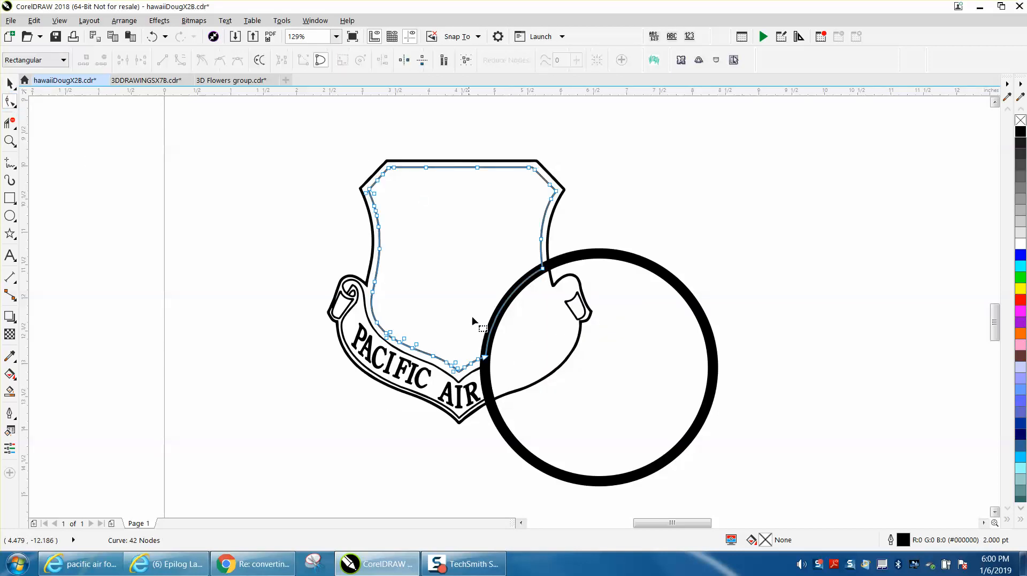
{"action": "left_click", "coordinate": [583, 335]}
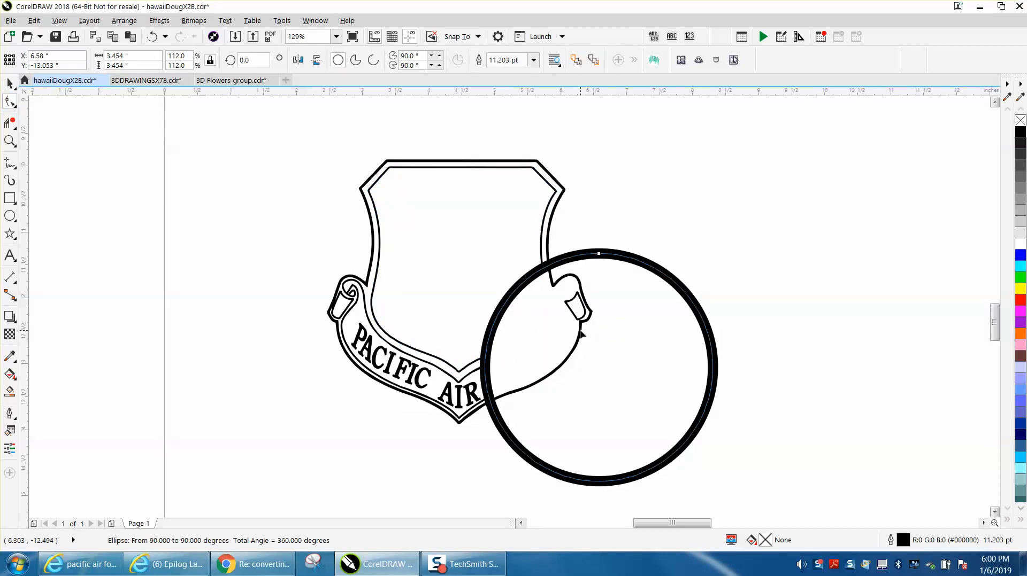
{"action": "left_click", "coordinate": [583, 336]}
{"action": "left_click_drag", "start_coordinate": [599, 276], "coordinate": [521, 394]}
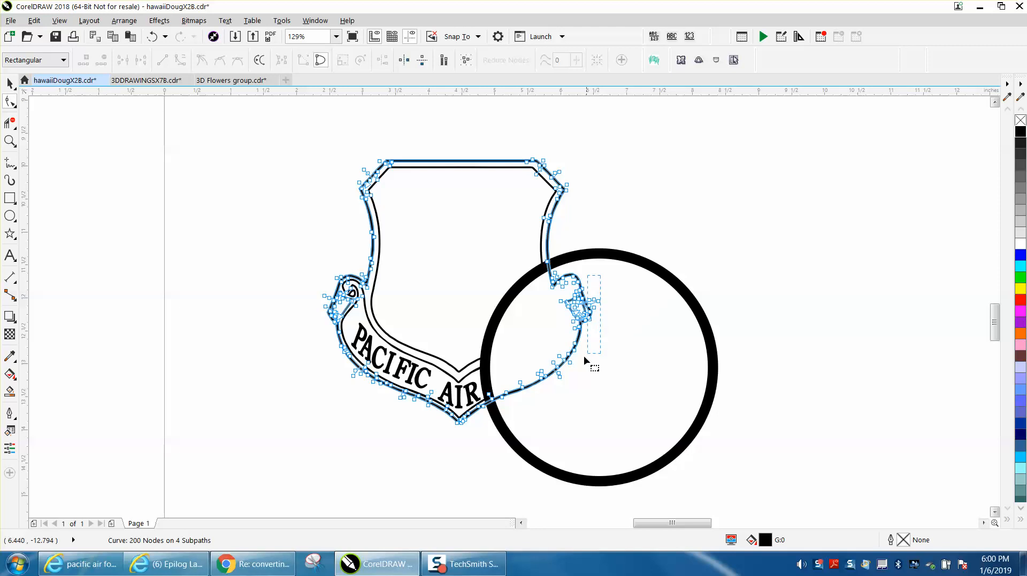
{"action": "key", "text": "Delete"}
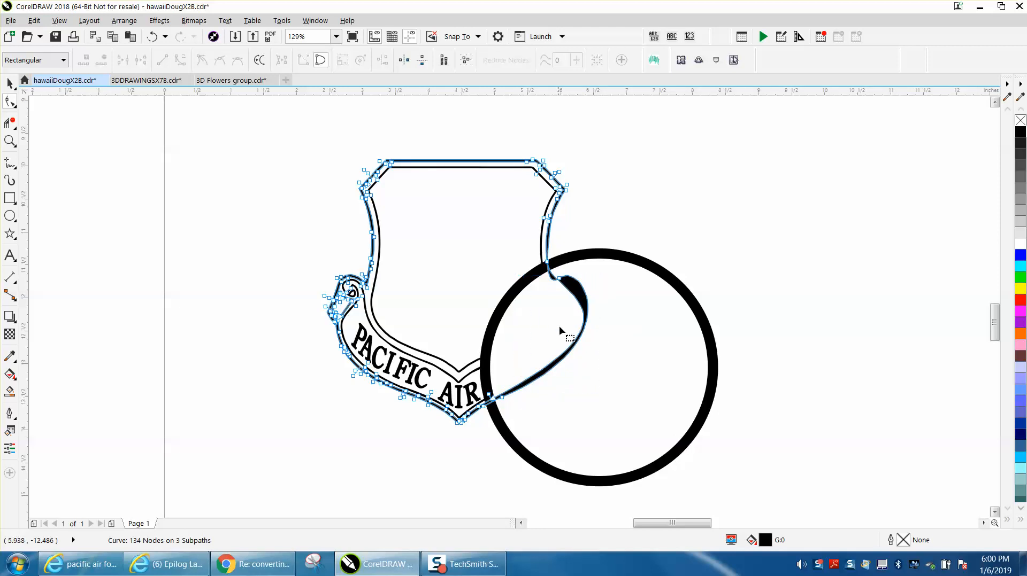
{"action": "double_click", "coordinate": [559, 277]}
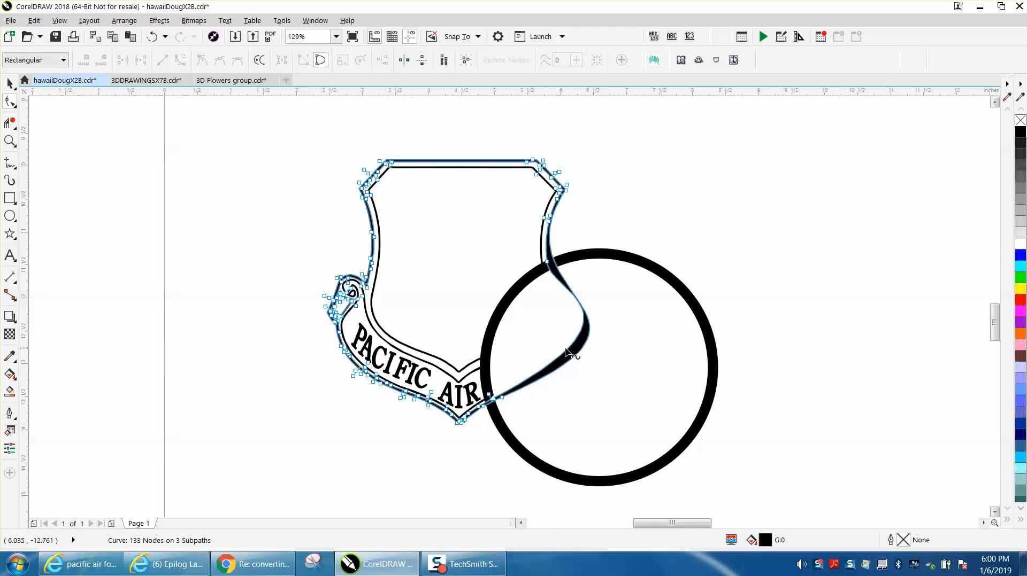
{"action": "double_click", "coordinate": [502, 405]}
Step: Pull the curve's end and the black leaf tip back onto the shield's lower edge
{"action": "left_click_drag", "start_coordinate": [587, 337], "coordinate": [486, 362]}
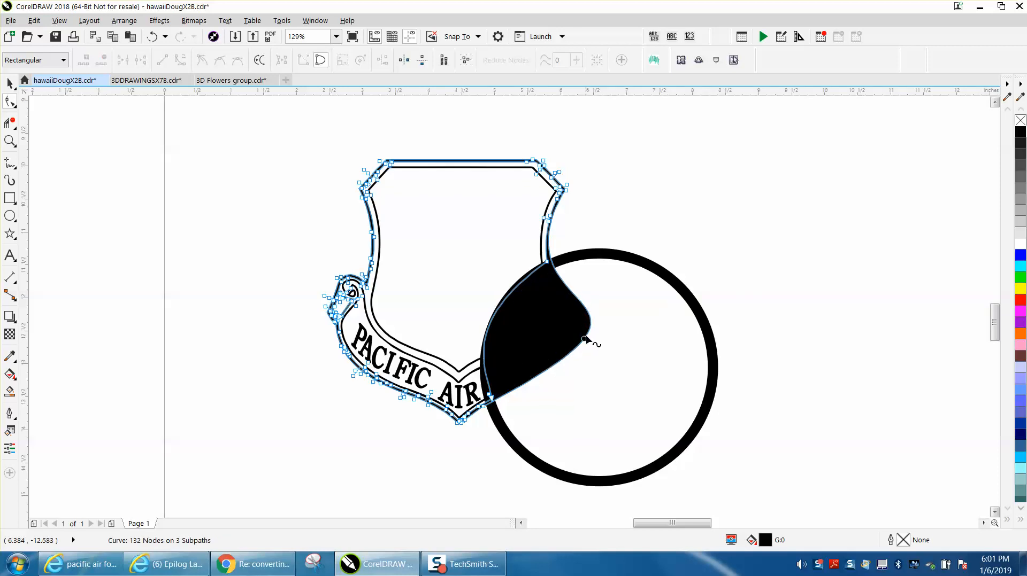
{"action": "left_click_drag", "start_coordinate": [589, 340], "coordinate": [487, 345]}
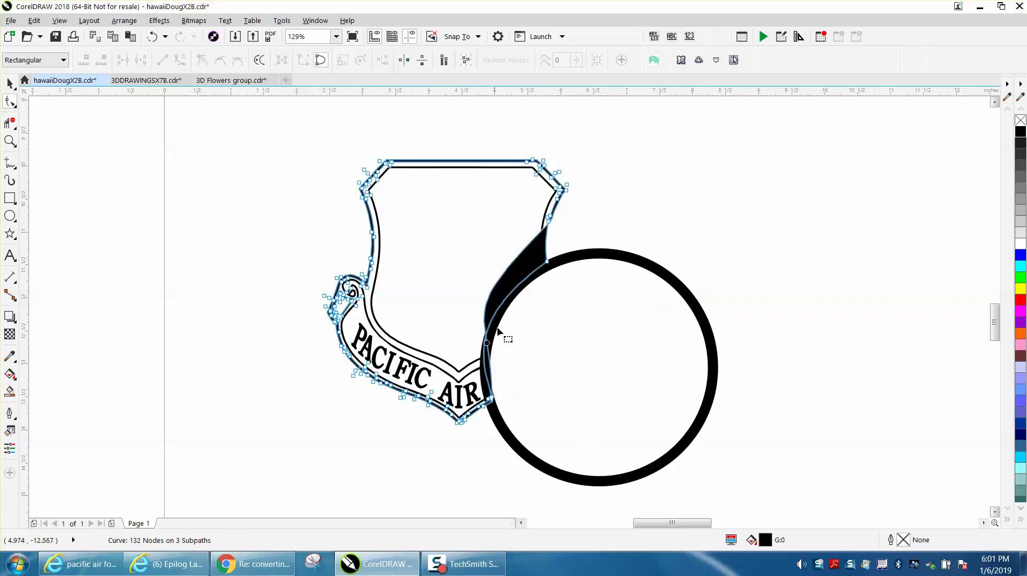
Step: Convert the node's segment To Line and reshape the shield curve near the circle's top
{"action": "right_click", "coordinate": [553, 228]}
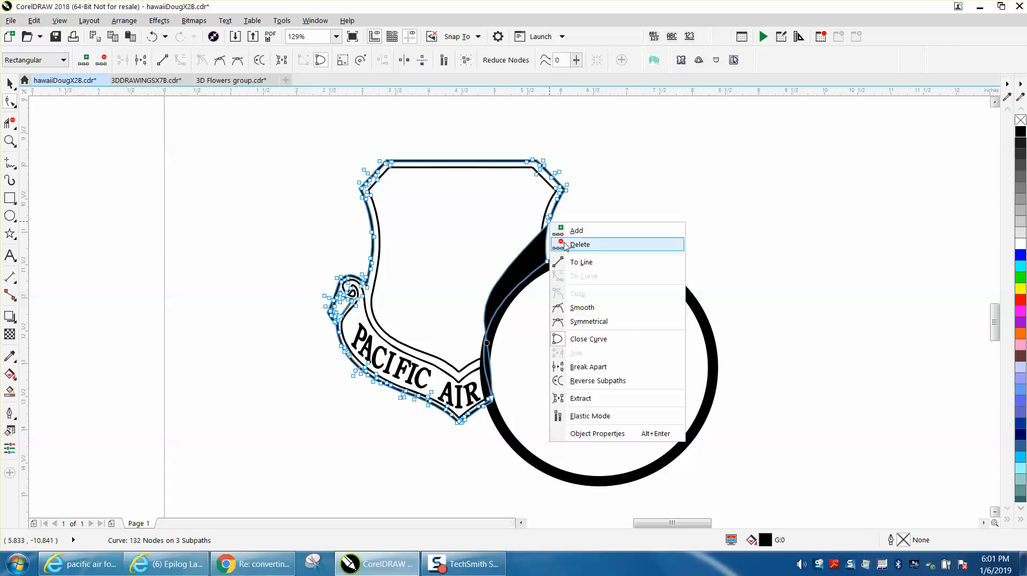
{"action": "left_click", "coordinate": [580, 262]}
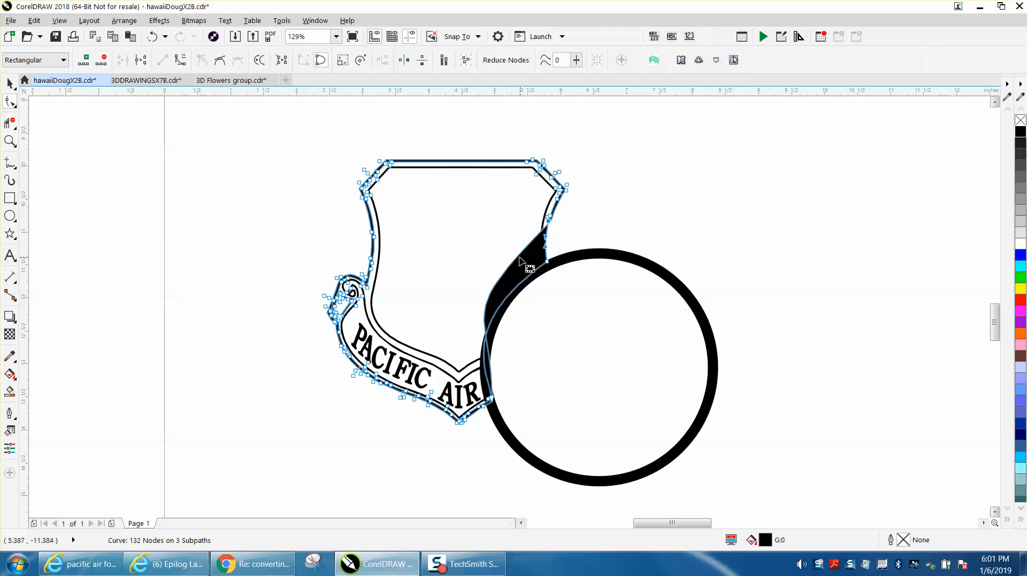
{"action": "left_click_drag", "start_coordinate": [545, 245], "coordinate": [531, 268]}
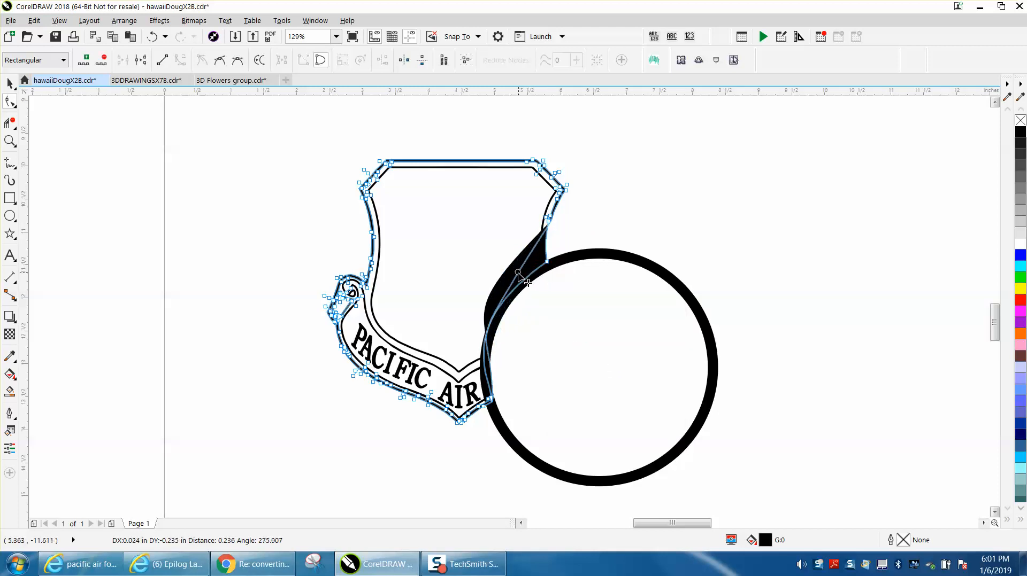
{"action": "left_click_drag", "start_coordinate": [531, 267], "coordinate": [523, 279]}
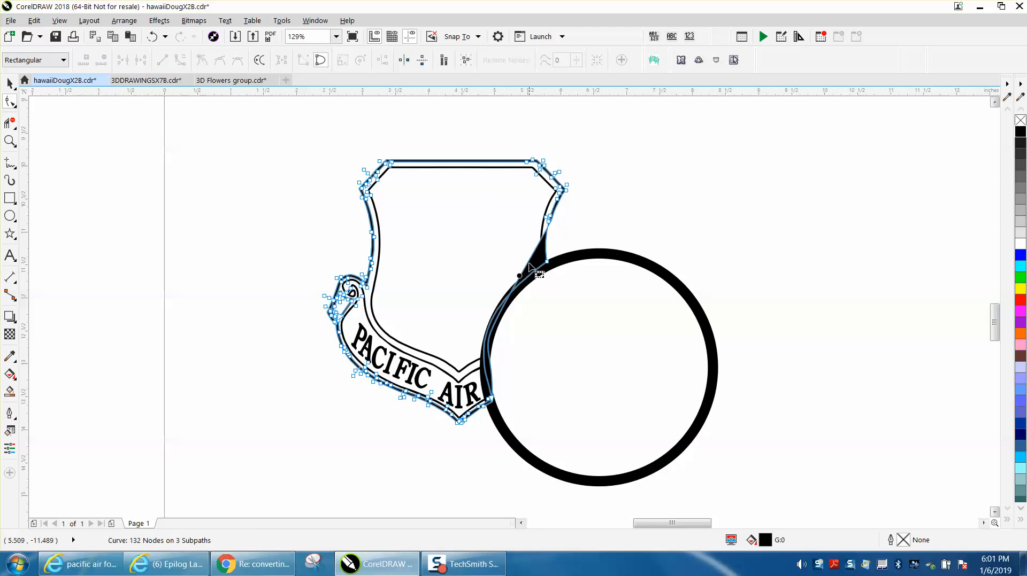
Step: Select the outer shield outline and add a node on its curve beside the wedge
{"action": "left_click", "coordinate": [536, 265]}
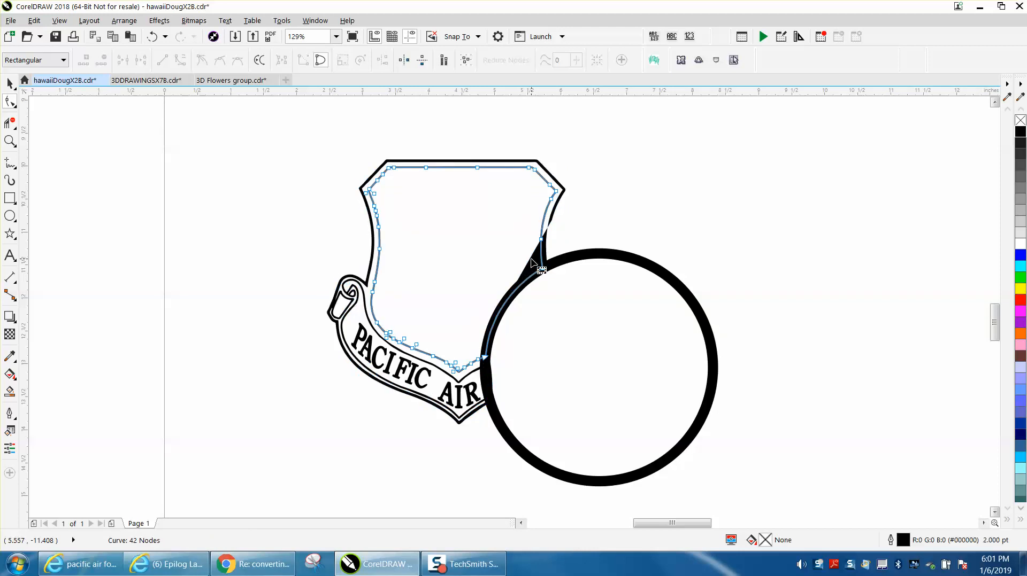
{"action": "left_click", "coordinate": [533, 263]}
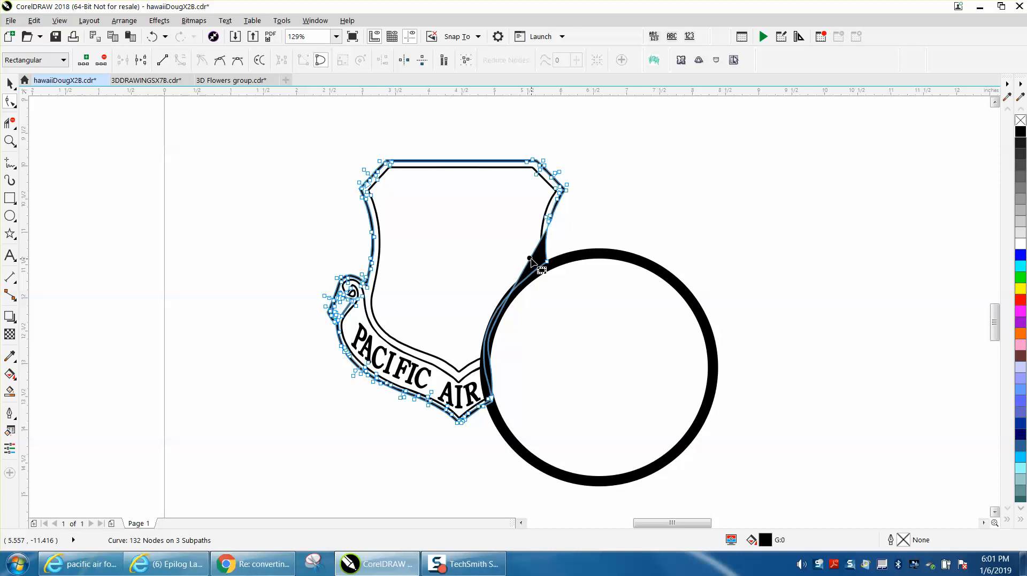
{"action": "left_click", "coordinate": [534, 263]}
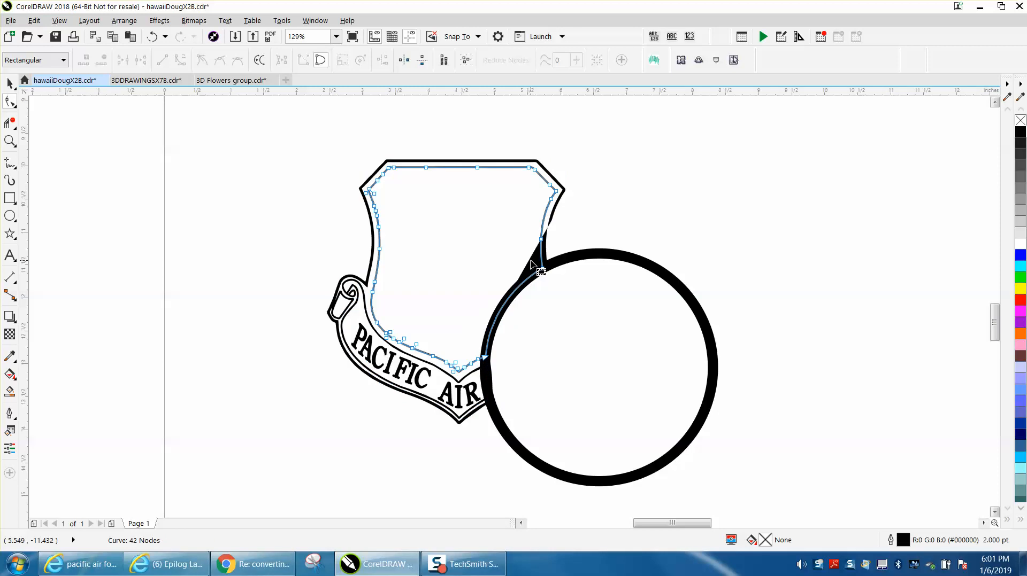
{"action": "left_click", "coordinate": [533, 265]}
{"action": "double_click", "coordinate": [533, 263]}
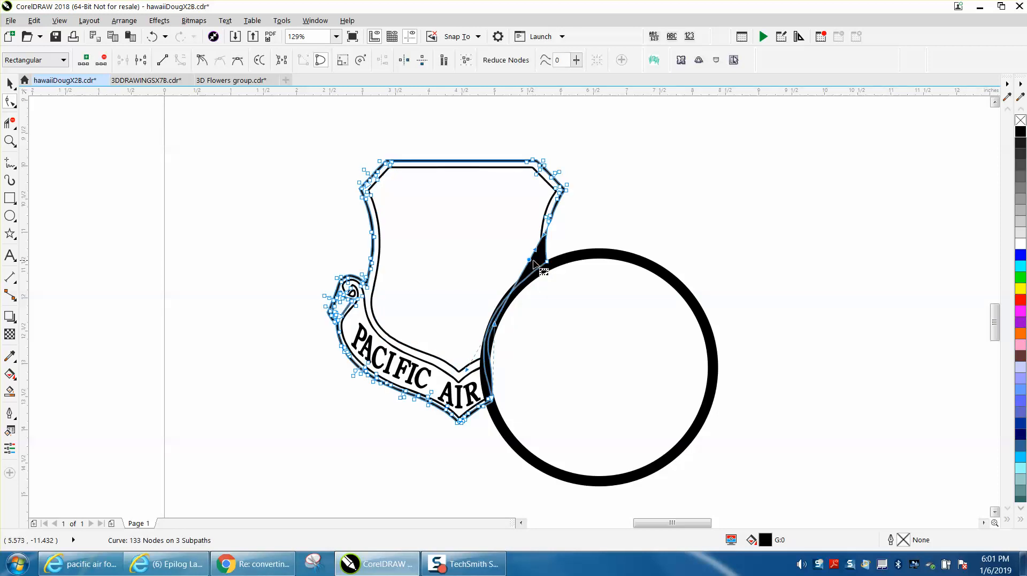
Step: Reshape the wedge where shield meets circle and snap the curve node onto the circle intersection
{"action": "left_click", "coordinate": [11, 142]}
{"action": "left_click_drag", "start_coordinate": [505, 236], "coordinate": [626, 299]}
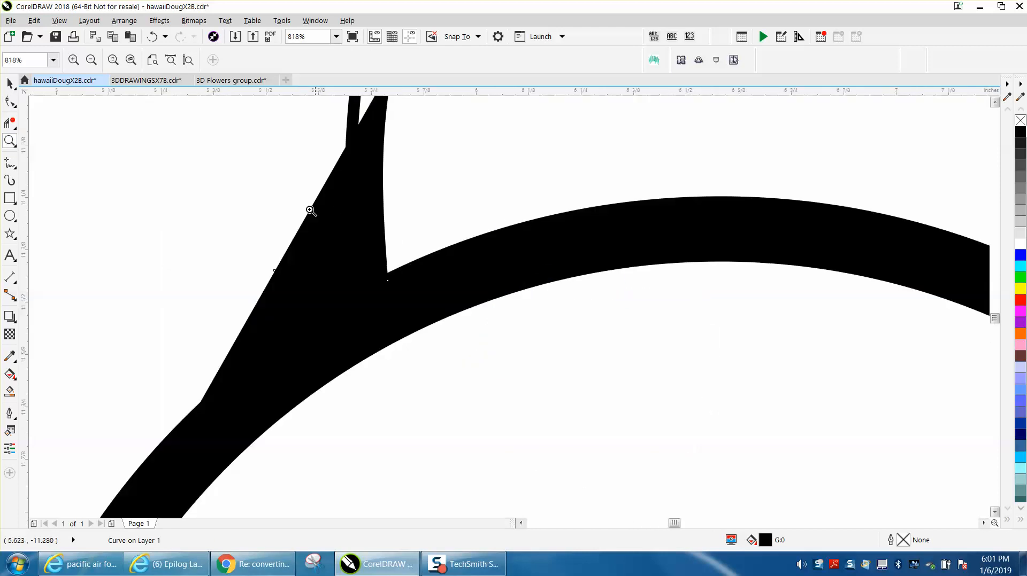
{"action": "right_click", "coordinate": [310, 209]}
{"action": "left_click", "coordinate": [10, 101]}
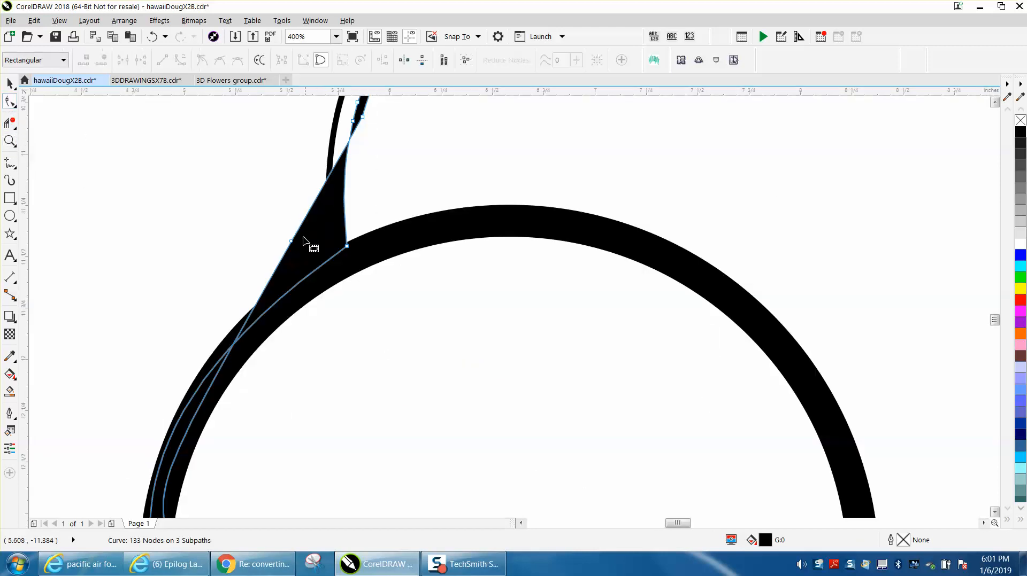
{"action": "left_click_drag", "start_coordinate": [292, 240], "coordinate": [330, 273]}
{"action": "right_click", "coordinate": [330, 273]}
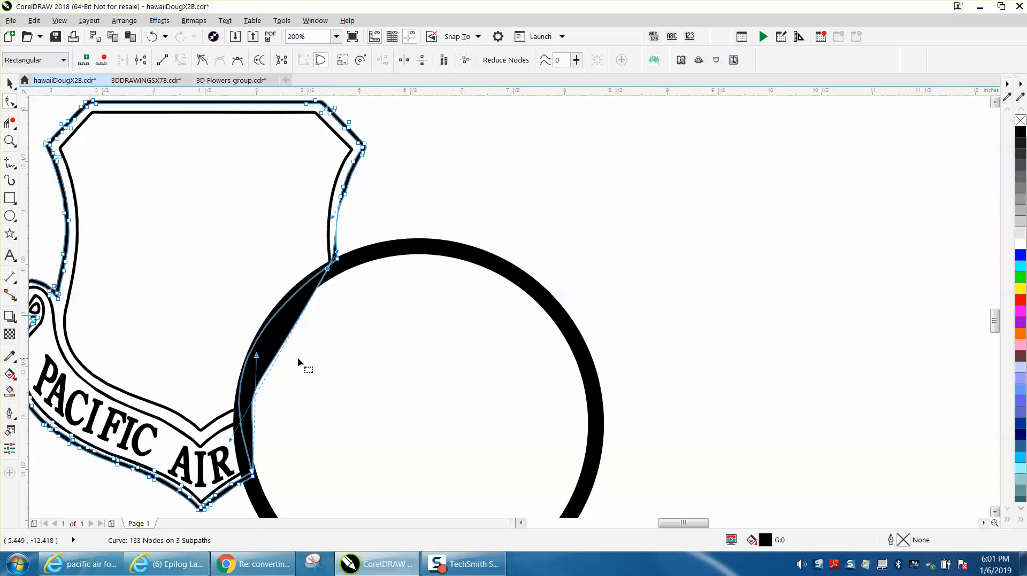
{"action": "left_click_drag", "start_coordinate": [282, 362], "coordinate": [275, 331]}
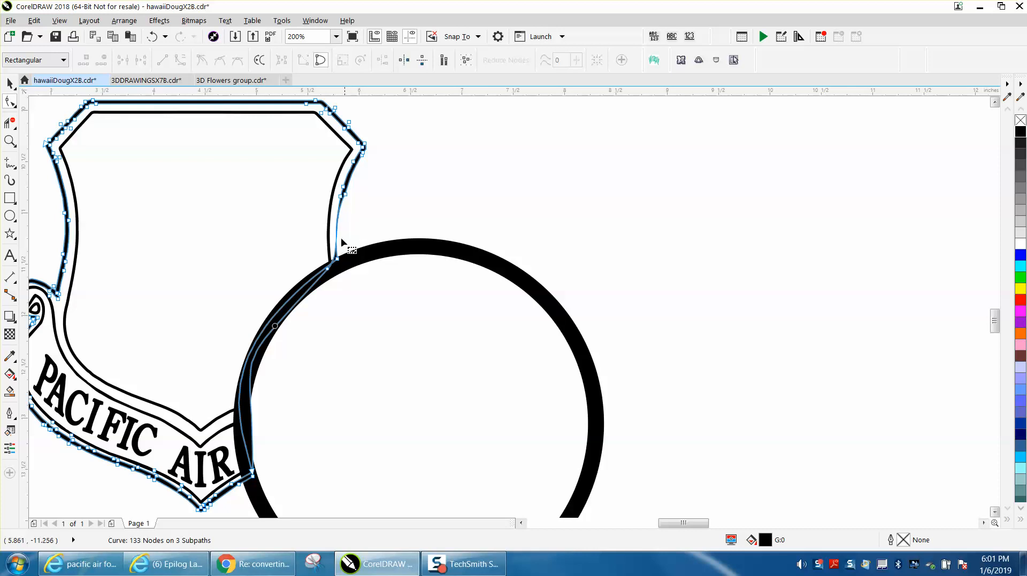
Step: Delete and undo a node on the outline, then reshape the curve segment above the circle
{"action": "left_click", "coordinate": [11, 141]}
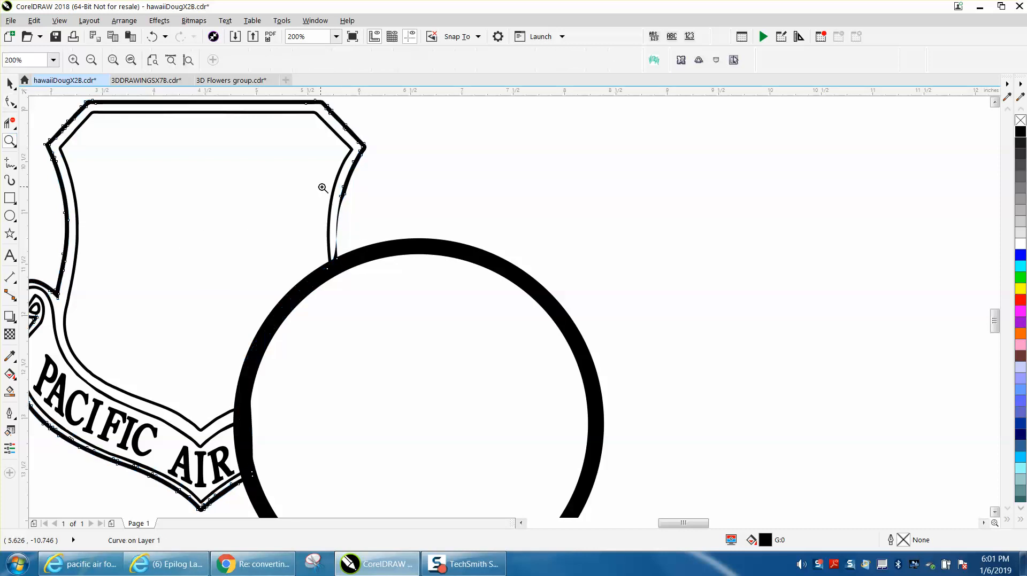
{"action": "left_click_drag", "start_coordinate": [320, 185], "coordinate": [420, 280]}
{"action": "key", "text": "F10"}
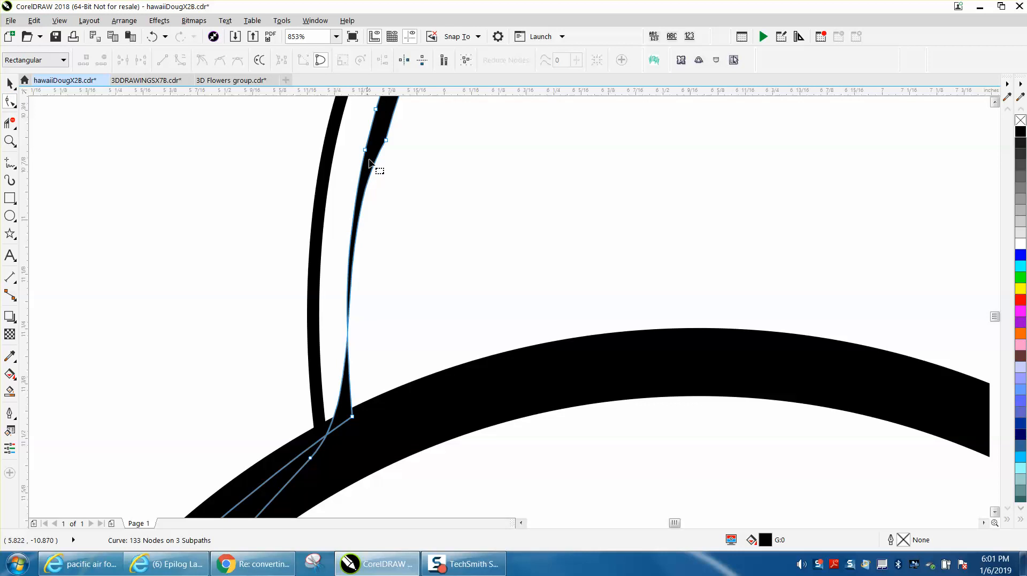
{"action": "left_click", "coordinate": [388, 146]}
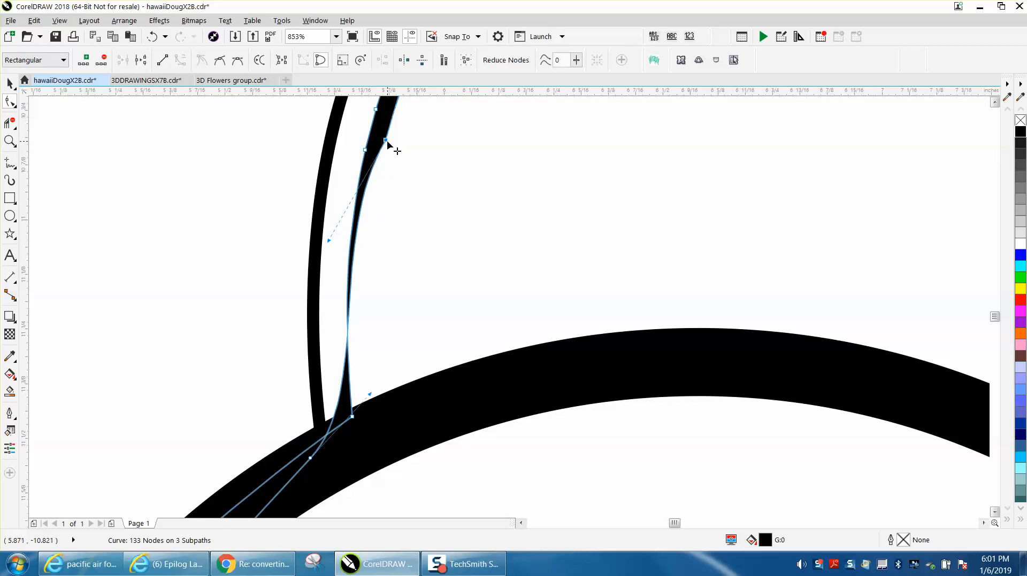
{"action": "key", "text": "Delete"}
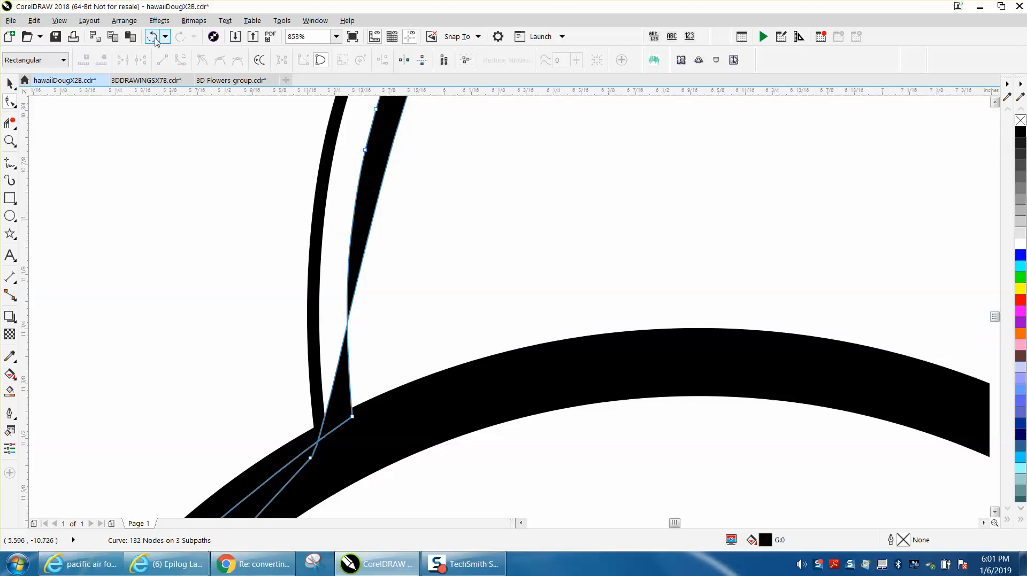
{"action": "left_click", "coordinate": [152, 36]}
{"action": "left_click_drag", "start_coordinate": [329, 243], "coordinate": [355, 271]}
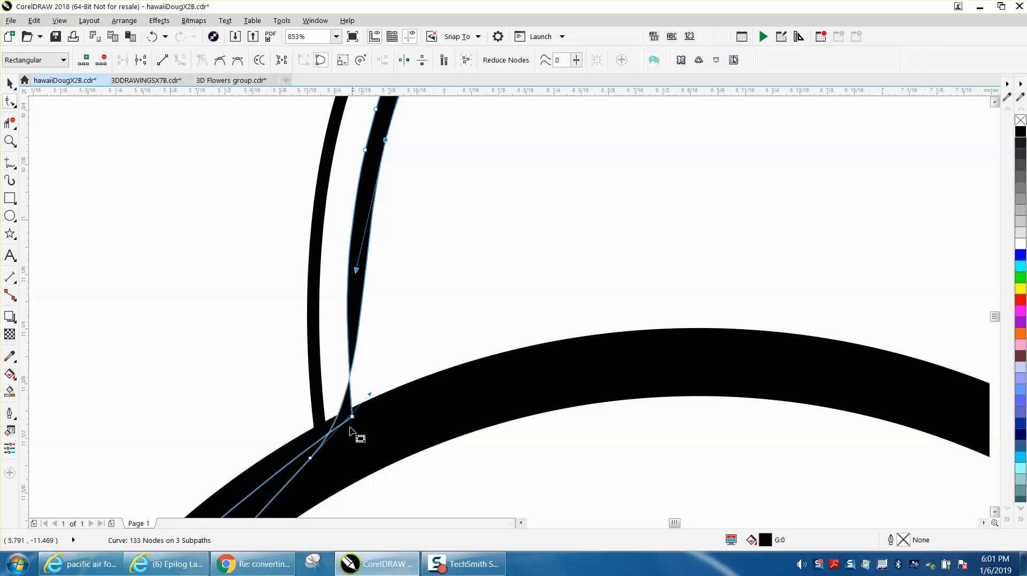
Step: Straighten the curve at the junction node, add a node and fit the outline along the circle's edge
{"action": "left_click", "coordinate": [316, 458]}
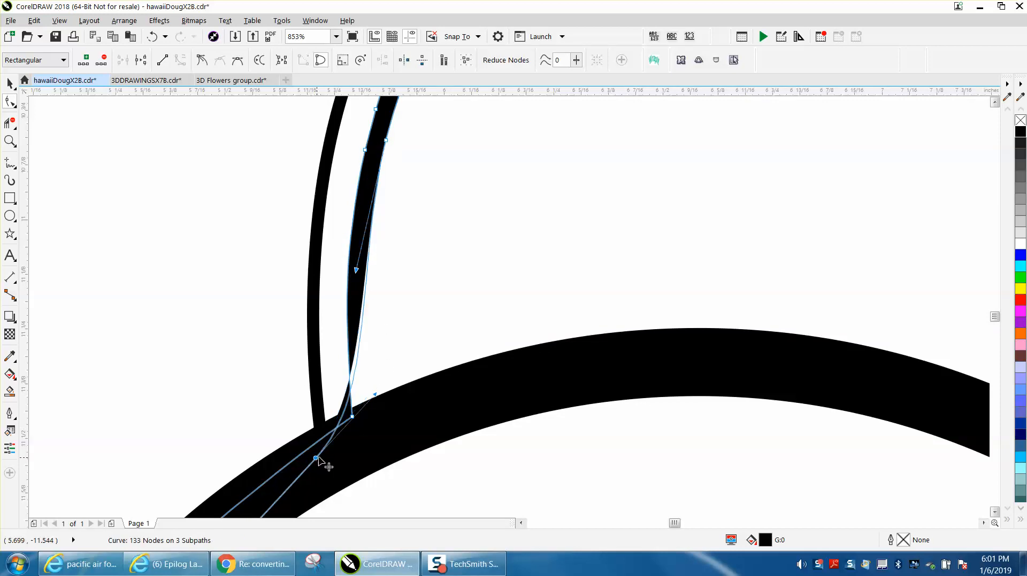
{"action": "left_click_drag", "start_coordinate": [317, 458], "coordinate": [333, 452]}
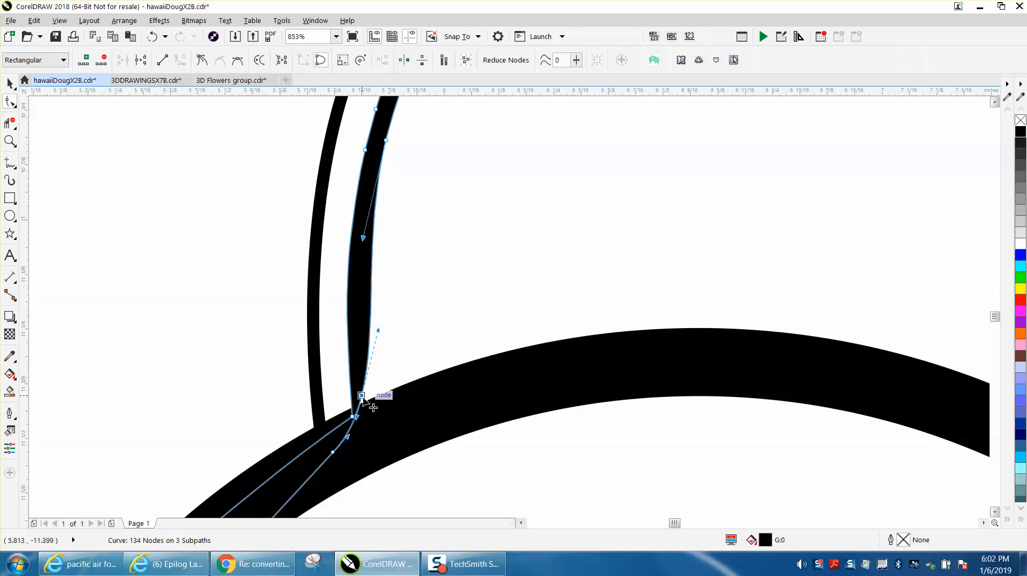
{"action": "double_click", "coordinate": [364, 404]}
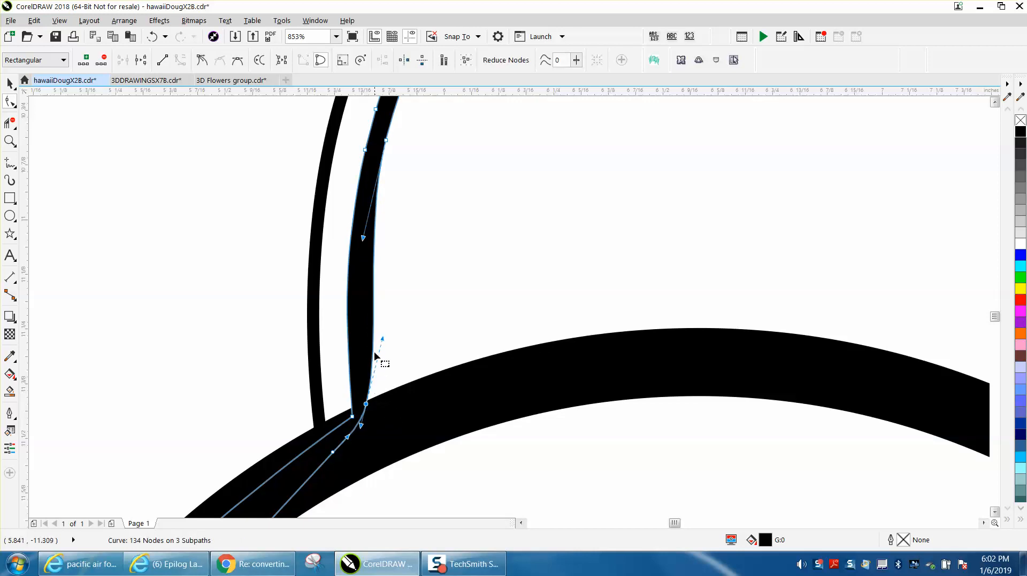
{"action": "left_click_drag", "start_coordinate": [383, 344], "coordinate": [371, 333]}
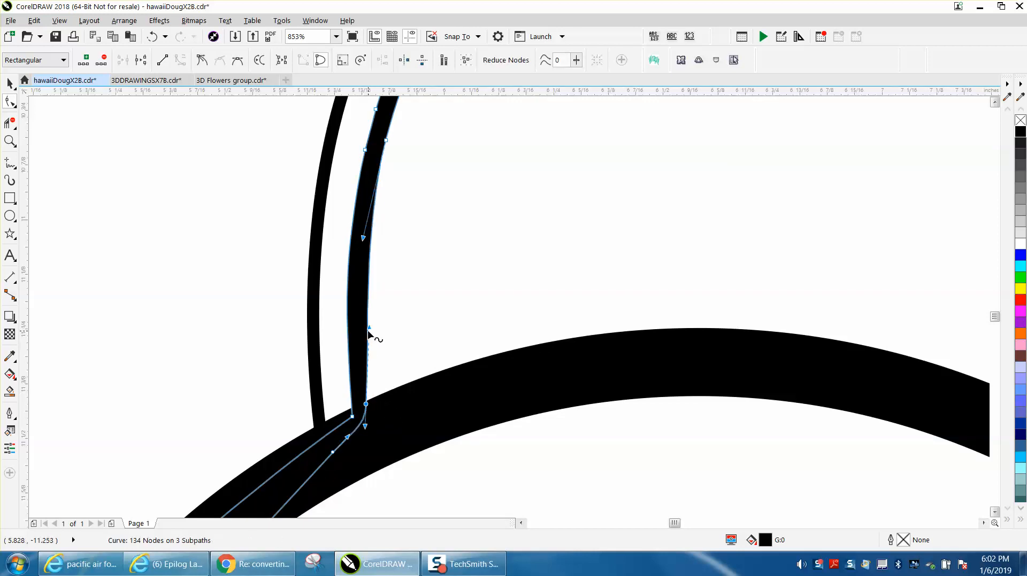
{"action": "scroll", "coordinate": [370, 333], "scroll_direction": "down", "scroll_amount": 1}
{"action": "scroll", "coordinate": [346, 318], "scroll_direction": "down", "scroll_amount": 1}
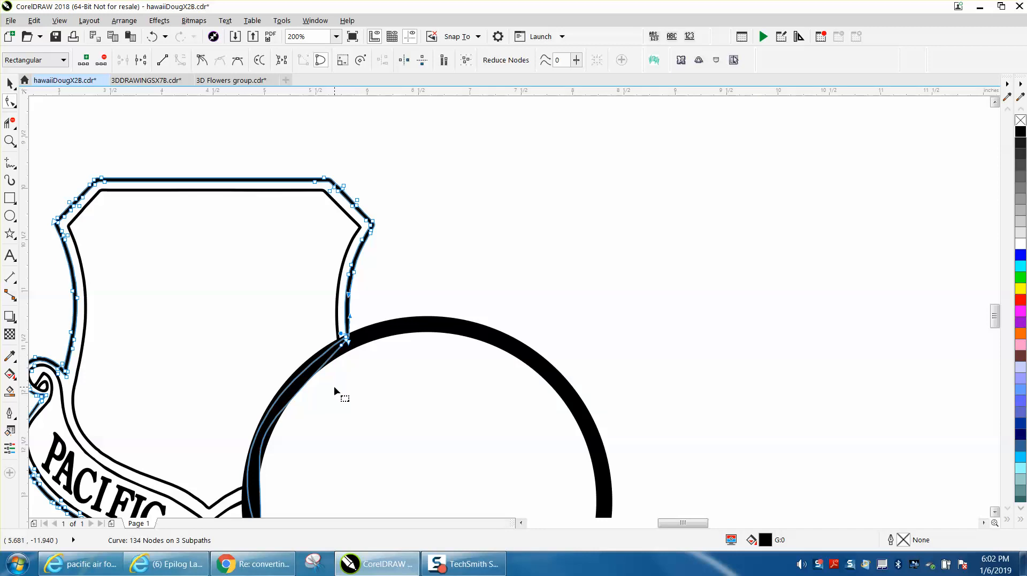
{"action": "scroll", "coordinate": [334, 386], "scroll_direction": "down", "scroll_amount": 1}
Step: Zoom in on the AIR area beside the circle and return to node editing
{"action": "left_click", "coordinate": [10, 83]}
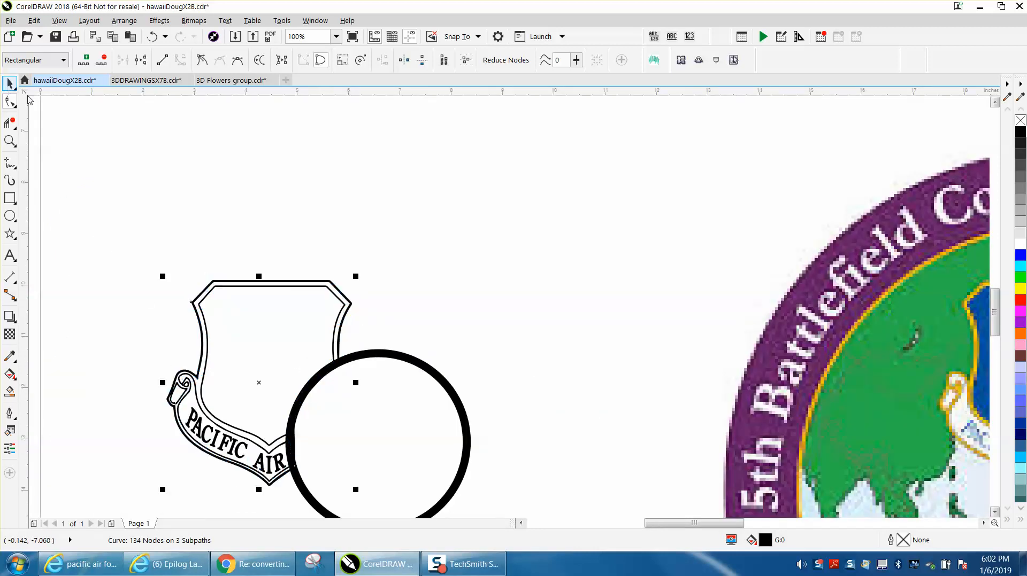
{"action": "scroll", "coordinate": [188, 186], "scroll_direction": "down", "scroll_amount": 1}
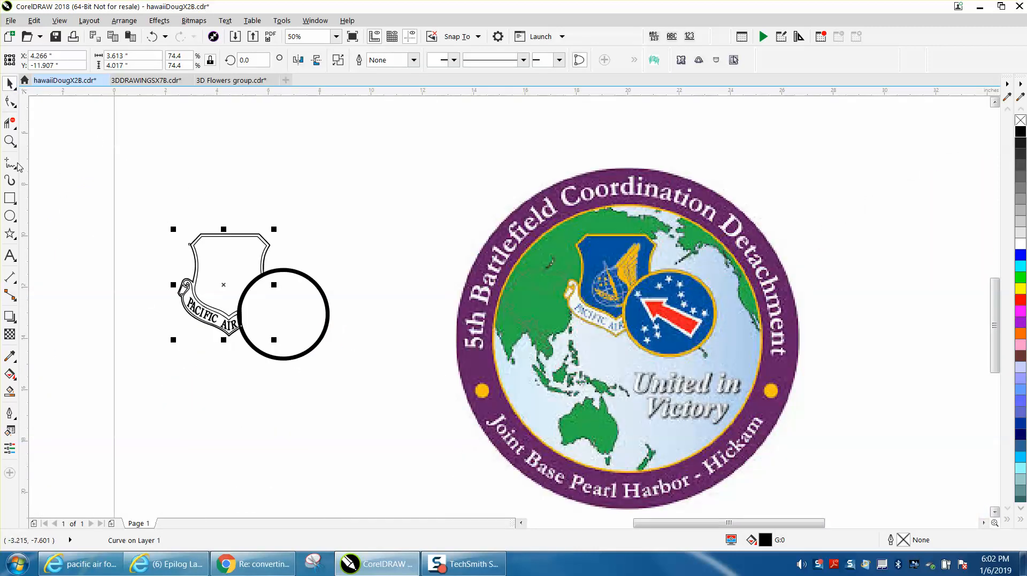
{"action": "left_click", "coordinate": [11, 143]}
{"action": "left_click_drag", "start_coordinate": [168, 205], "coordinate": [459, 402]}
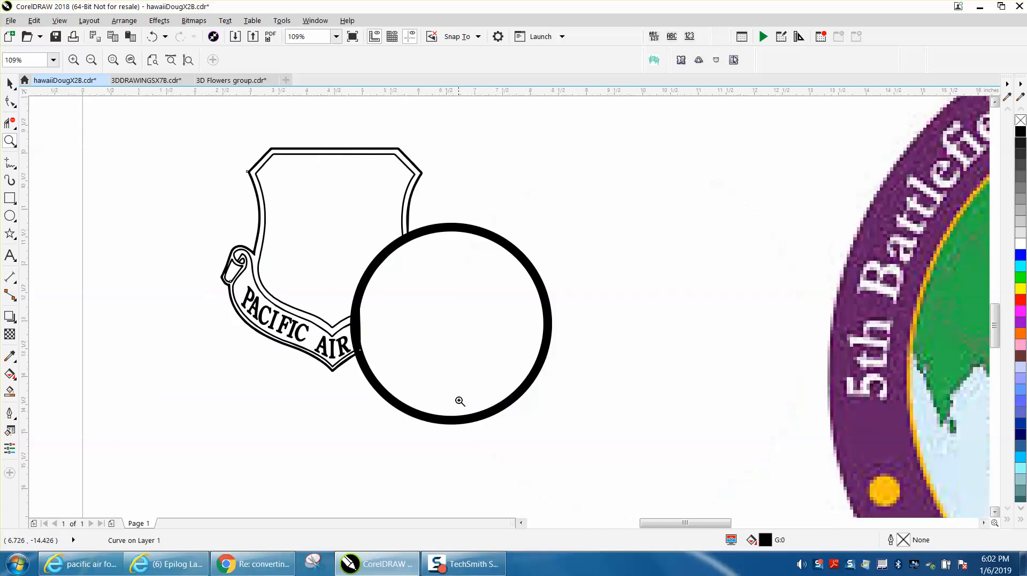
{"action": "left_click_drag", "start_coordinate": [344, 312], "coordinate": [409, 371]}
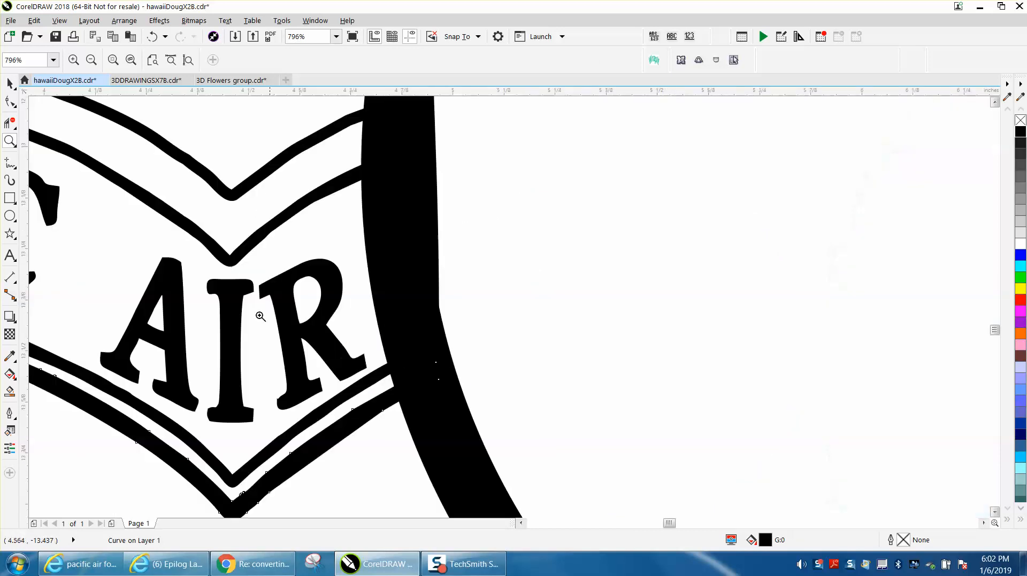
{"action": "left_click", "coordinate": [12, 103]}
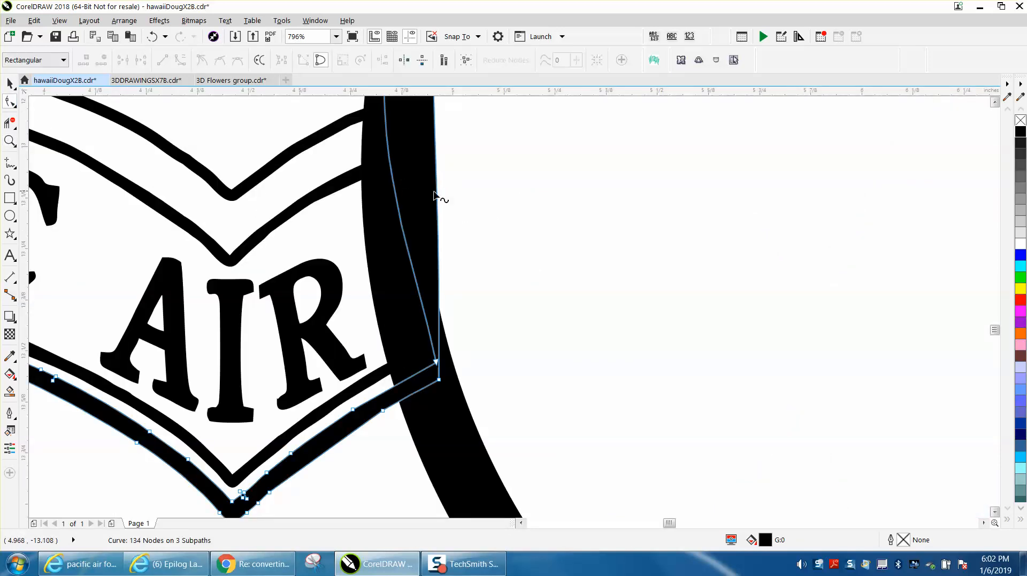
{"action": "scroll", "coordinate": [436, 282], "scroll_direction": "down", "scroll_amount": 1}
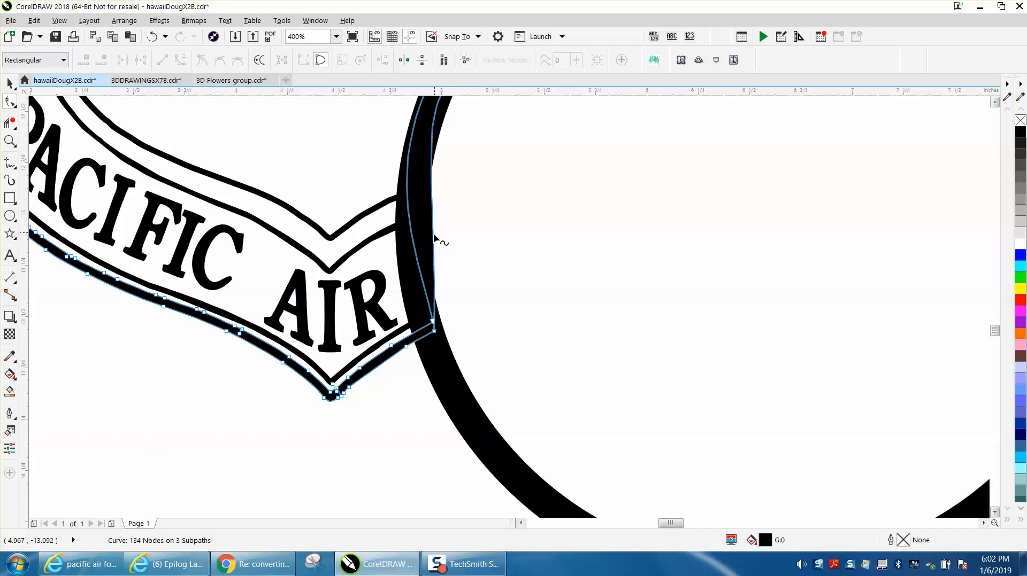
Step: Pull a node on the shield outline beside AIR down so it follows the circle's edge
{"action": "left_click", "coordinate": [440, 325]}
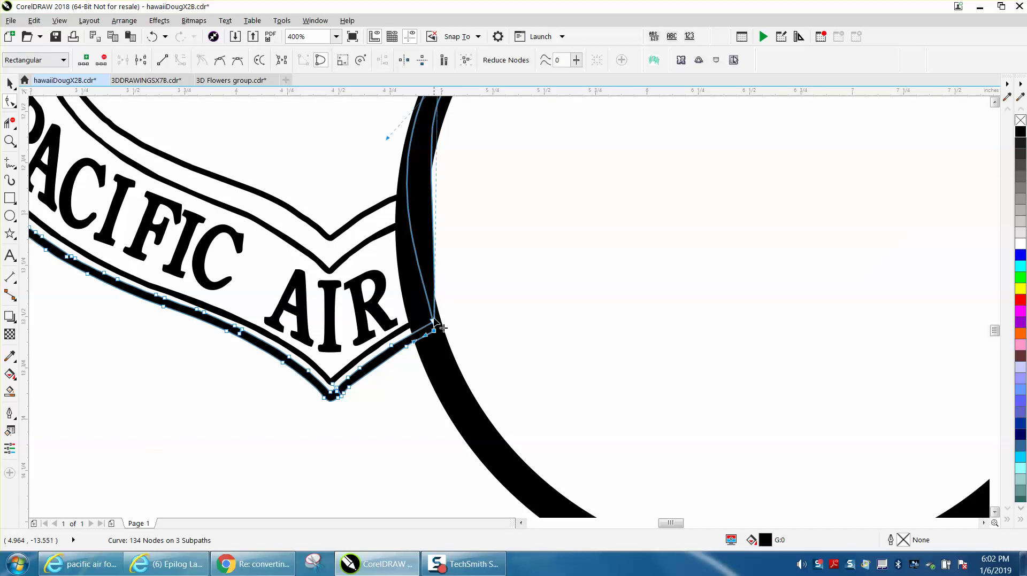
{"action": "left_click", "coordinate": [434, 236]}
{"action": "scroll", "coordinate": [435, 236], "scroll_direction": "down", "scroll_amount": 1}
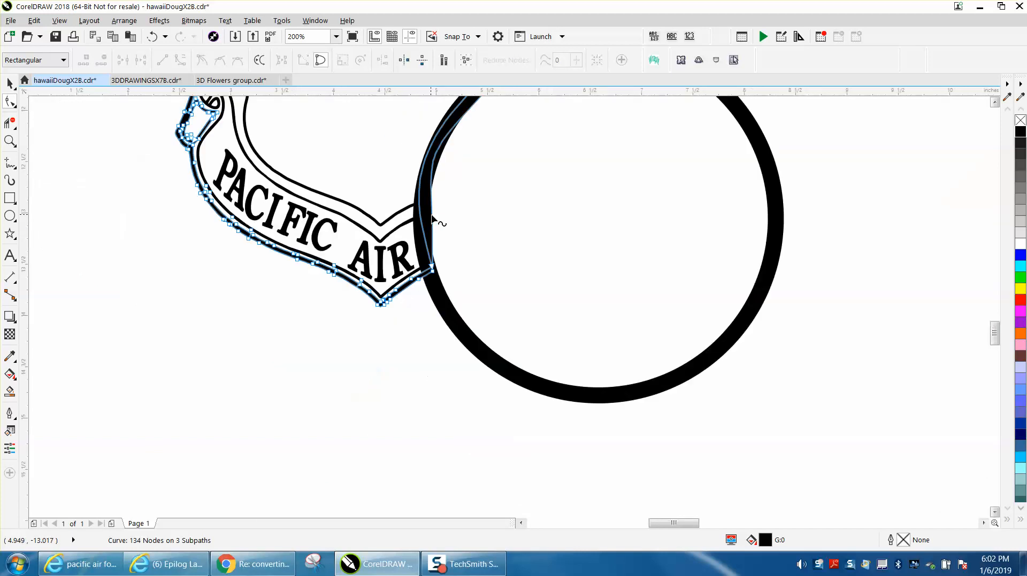
{"action": "left_click", "coordinate": [435, 272]}
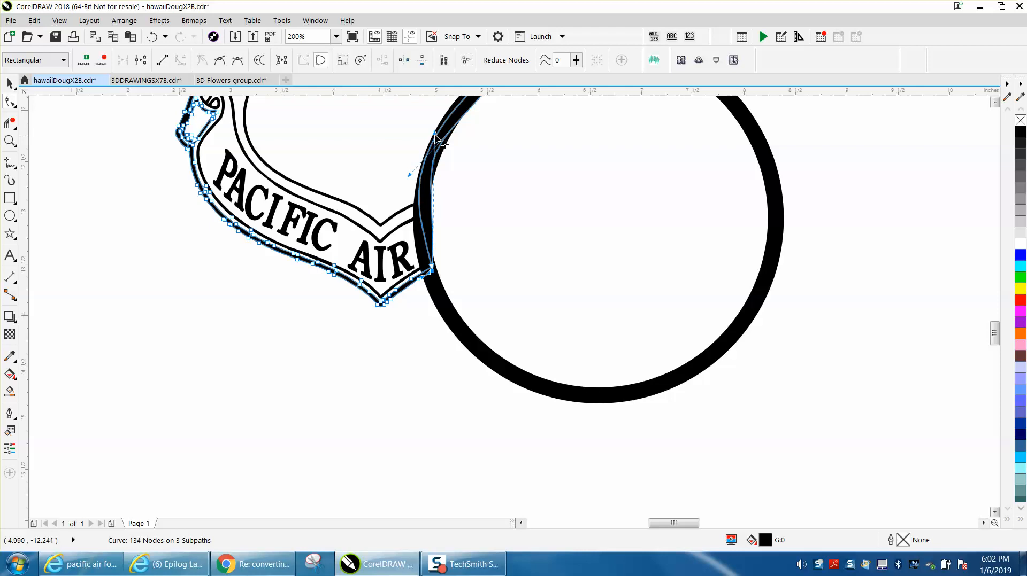
{"action": "left_click_drag", "start_coordinate": [435, 135], "coordinate": [423, 162]}
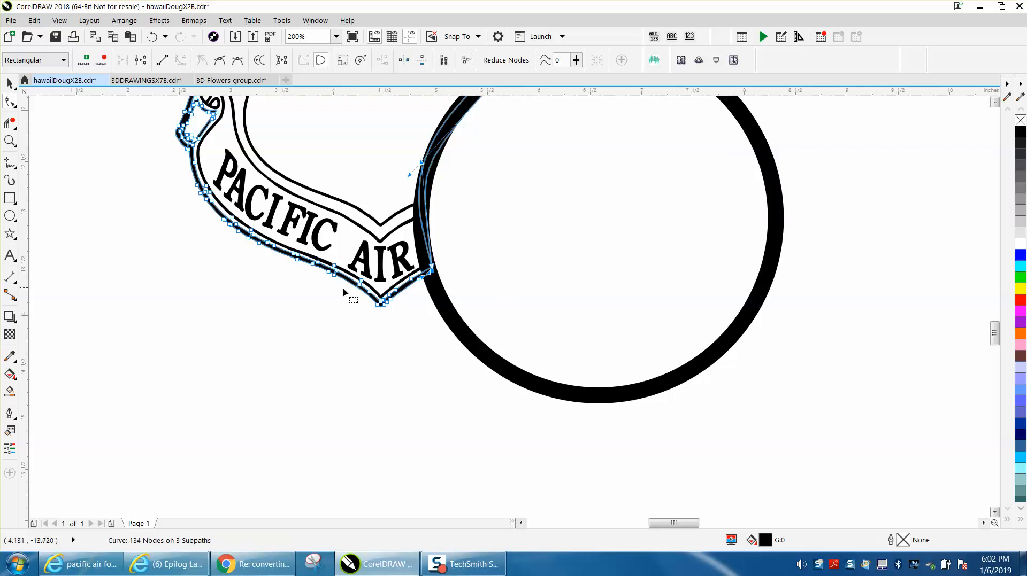
{"action": "scroll", "coordinate": [342, 287], "scroll_direction": "down", "scroll_amount": 1}
{"action": "left_click", "coordinate": [10, 83]}
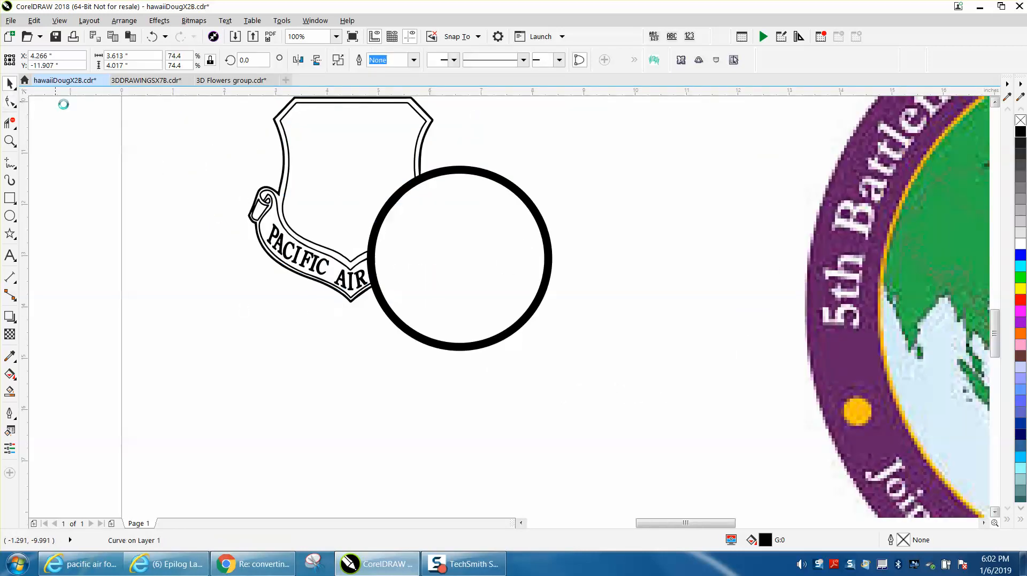
Step: Move the traced shield and circle together onto the colour seal's shield and star circle
{"action": "left_click", "coordinate": [227, 173]}
{"action": "scroll", "coordinate": [227, 173], "scroll_direction": "down", "scroll_amount": 1}
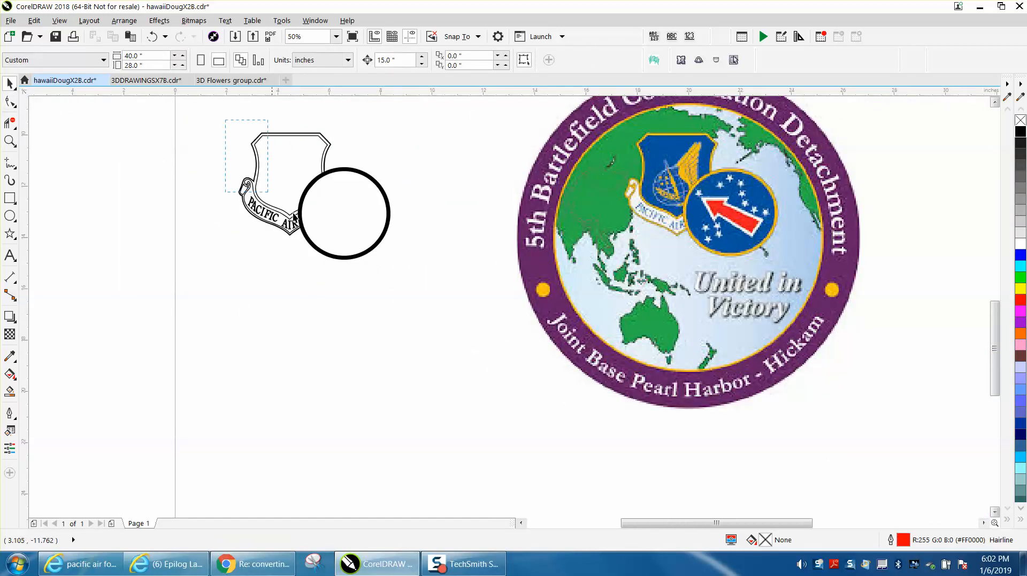
{"action": "left_click_drag", "start_coordinate": [224, 112], "coordinate": [423, 291]}
{"action": "key", "text": "ctrl+z"}
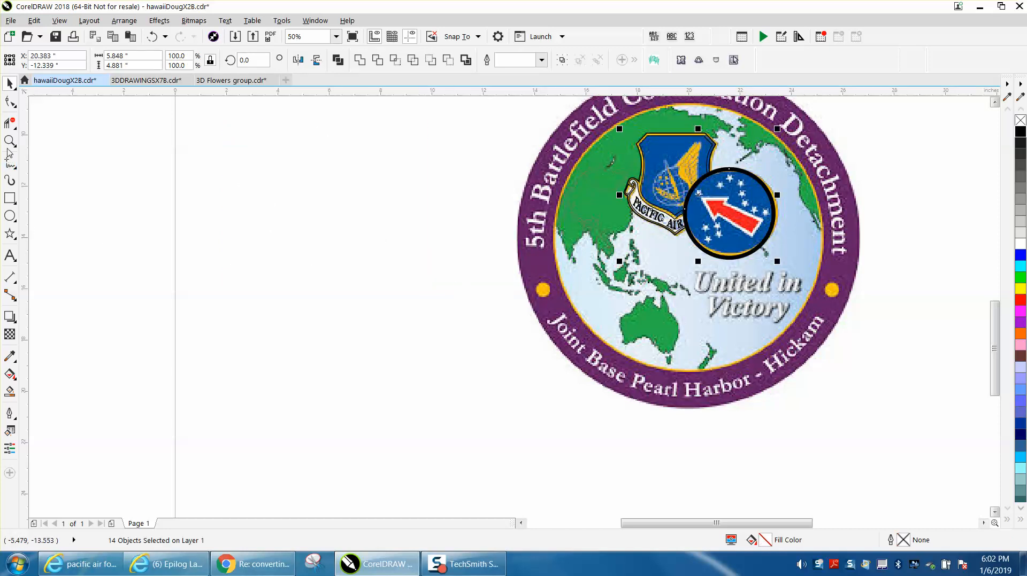
Step: Zoom in on the seal's star circle
{"action": "left_click", "coordinate": [11, 142]}
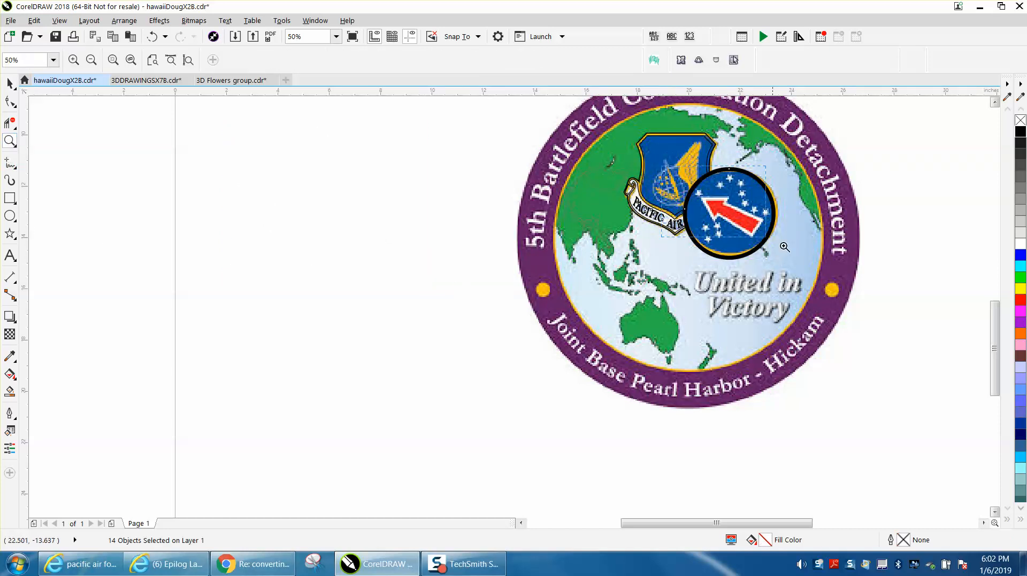
{"action": "left_click_drag", "start_coordinate": [658, 164], "coordinate": [850, 298]}
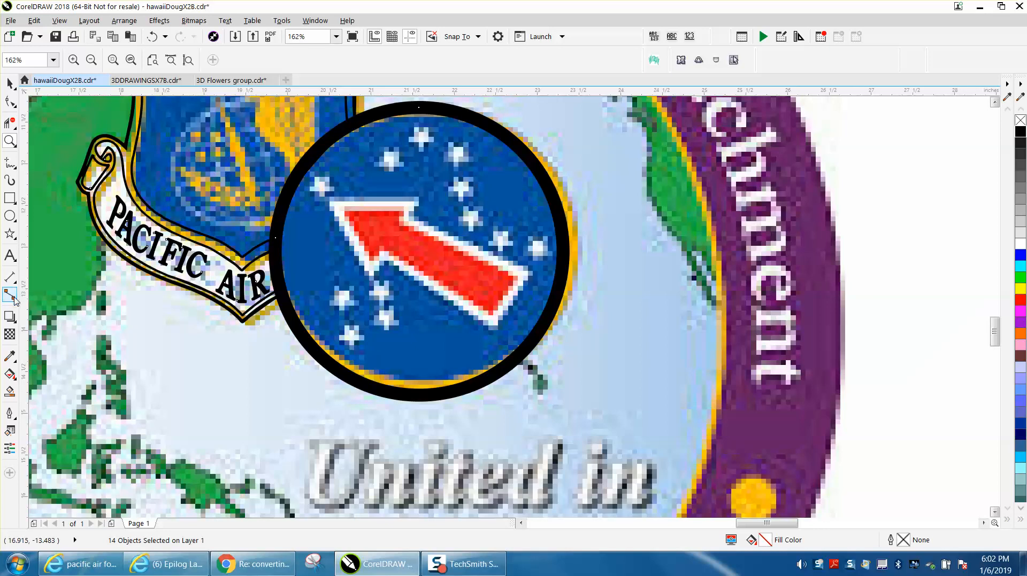
Step: Trace the arrow inside the circle as a closed Polyline shape and fill it solid black
{"action": "left_click", "coordinate": [18, 169]}
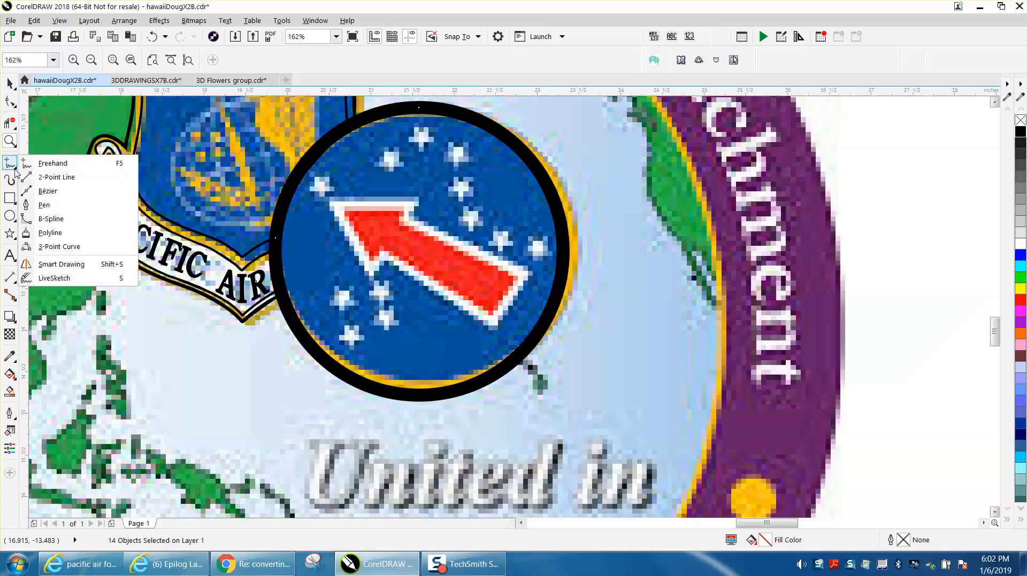
{"action": "left_click", "coordinate": [48, 176]}
{"action": "left_click", "coordinate": [495, 321]}
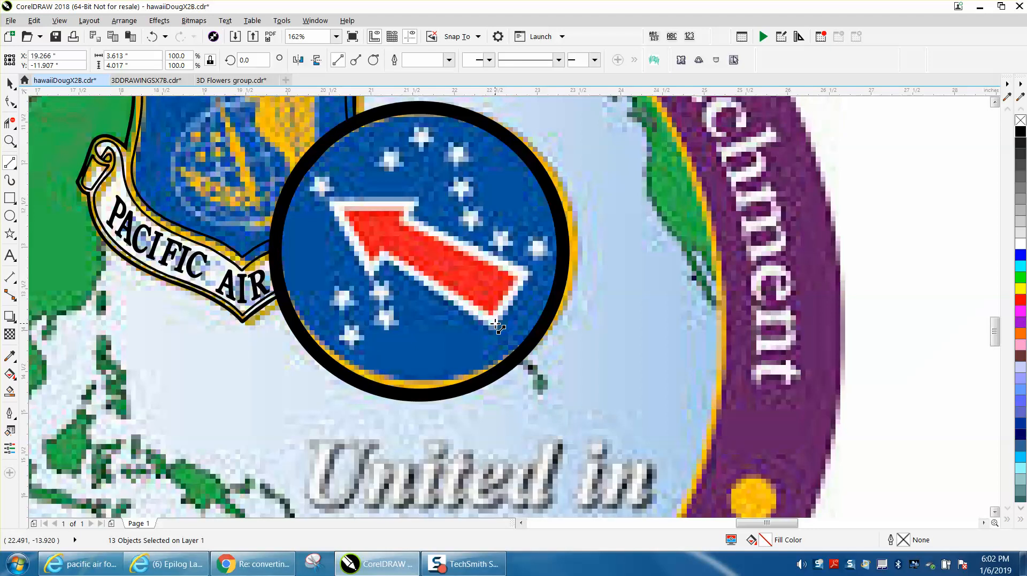
{"action": "left_click", "coordinate": [385, 255]}
{"action": "left_click", "coordinate": [367, 275]}
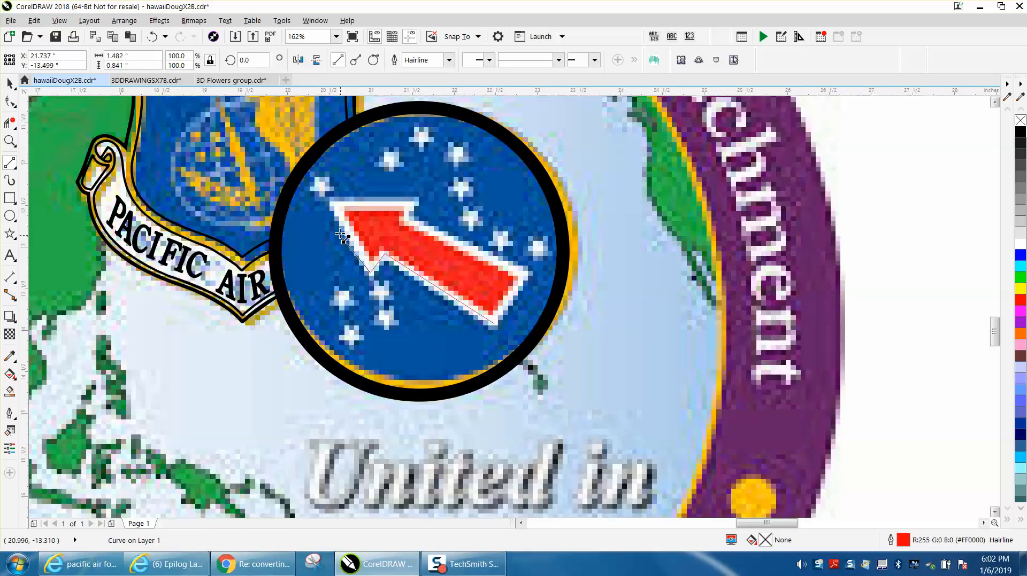
{"action": "left_click", "coordinate": [332, 207]}
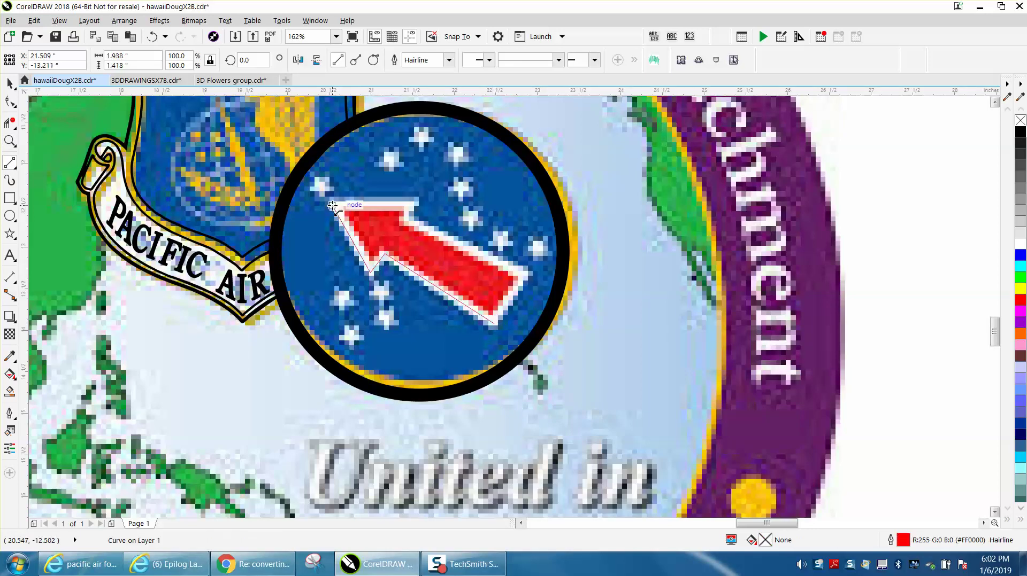
{"action": "left_click", "coordinate": [411, 206]}
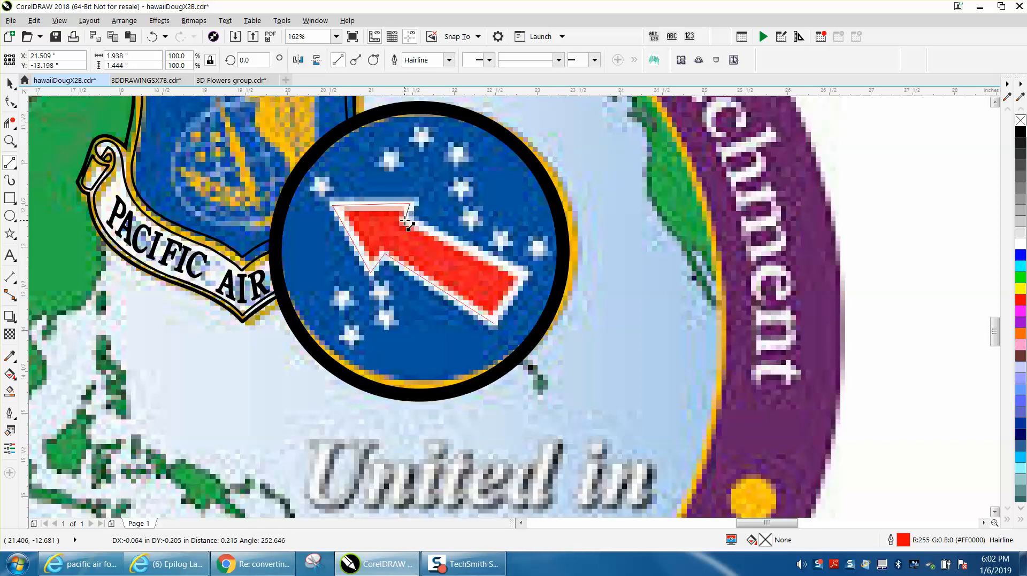
{"action": "left_click", "coordinate": [407, 223]}
{"action": "left_click", "coordinate": [525, 277]}
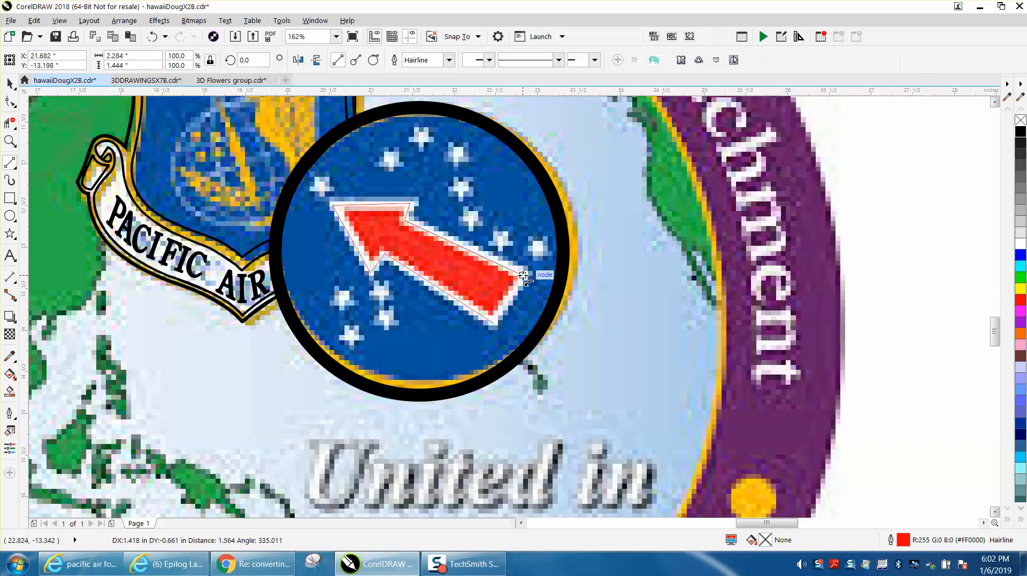
{"action": "left_click", "coordinate": [504, 323]}
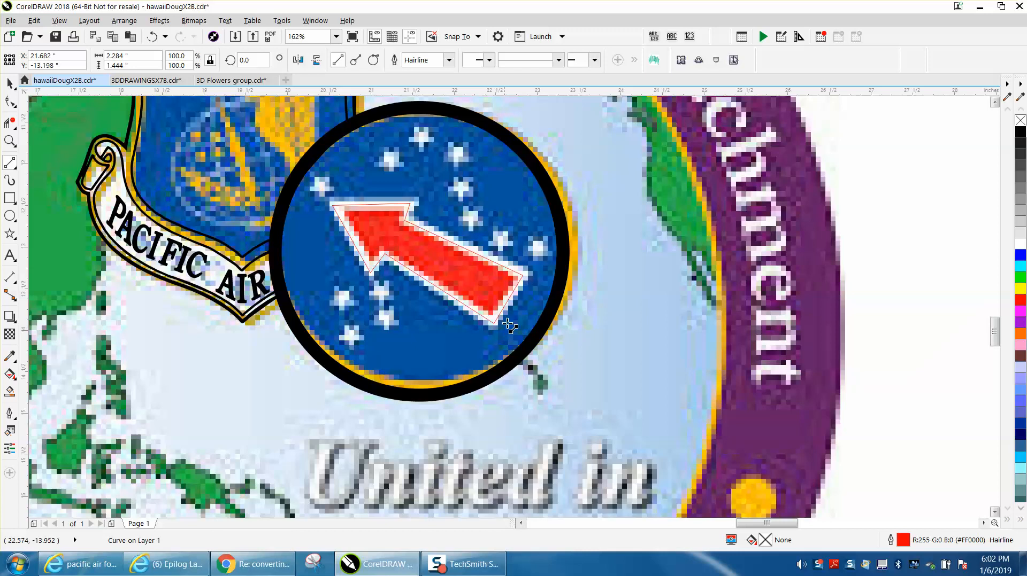
{"action": "left_click", "coordinate": [1019, 136]}
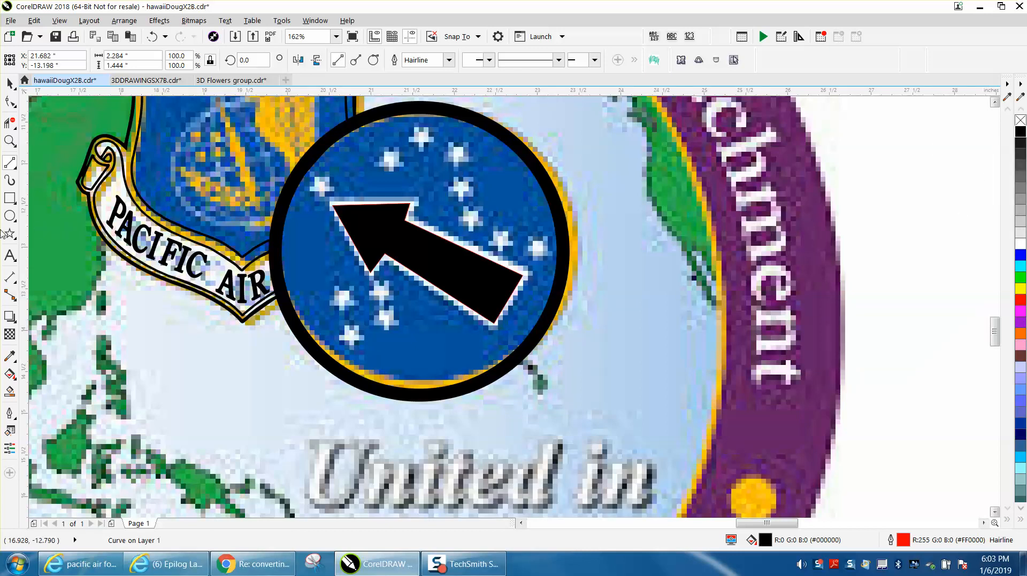
Step: Draw a small five-pointed star over the top white star and select it
{"action": "left_click", "coordinate": [337, 208]}
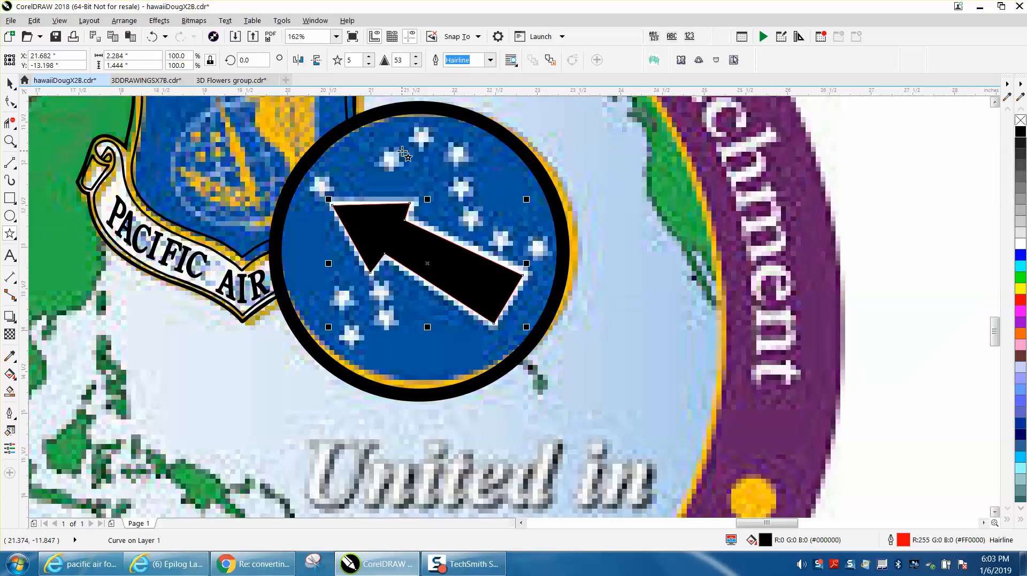
{"action": "mouse_move", "coordinate": [389, 152]}
{"action": "left_mouse_down"}
{"action": "mouse_move", "coordinate": [390, 166]}
{"action": "mouse_move", "coordinate": [401, 165]}
{"action": "left_mouse_up"}
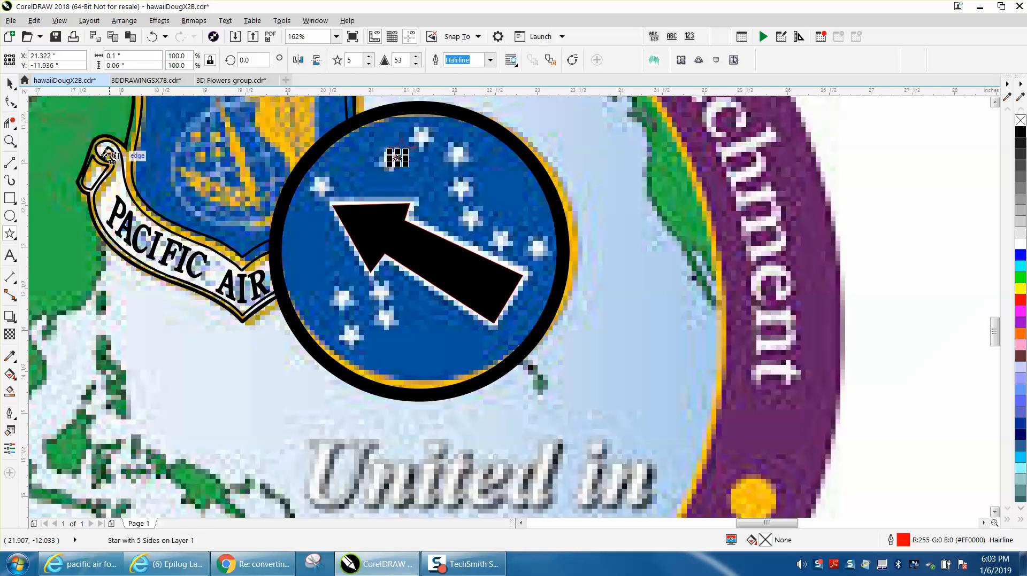
{"action": "left_click", "coordinate": [11, 84]}
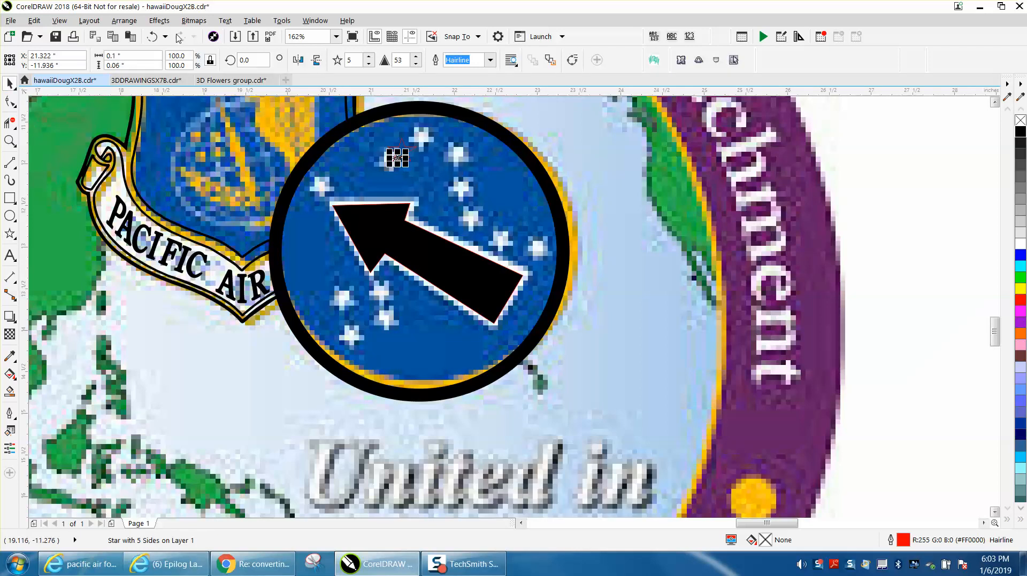
{"action": "left_click", "coordinate": [153, 36]}
{"action": "left_click", "coordinate": [400, 160]}
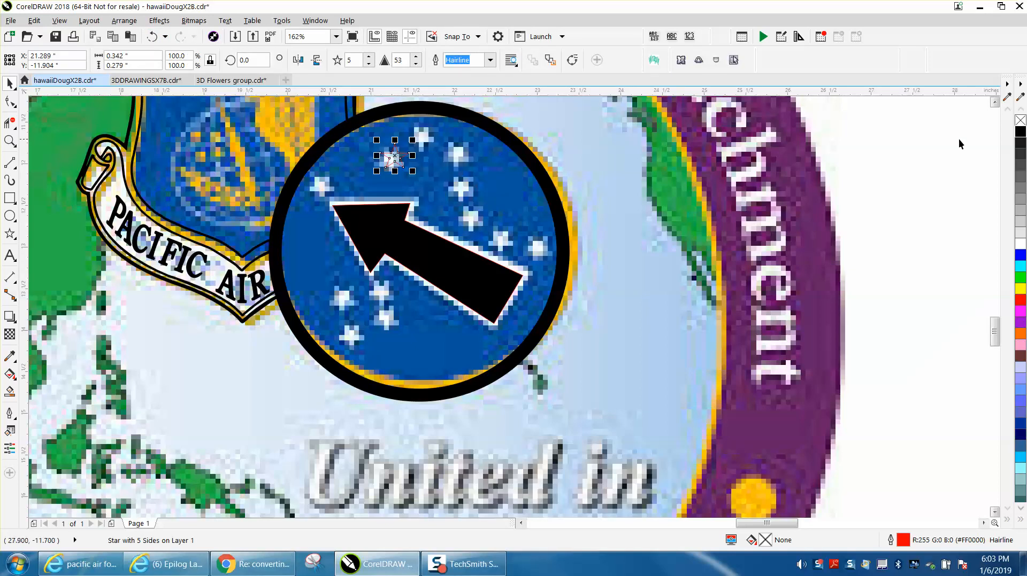
Step: Make the star black in fill and outline, align it, and remove the arrow's outline
{"action": "left_click", "coordinate": [1021, 133]}
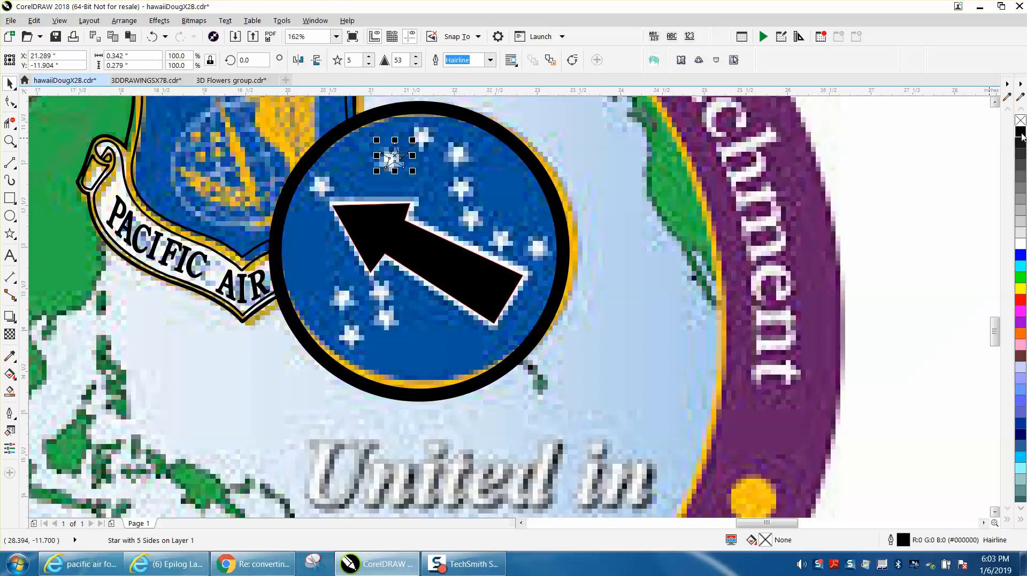
{"action": "left_click", "coordinate": [1020, 132]}
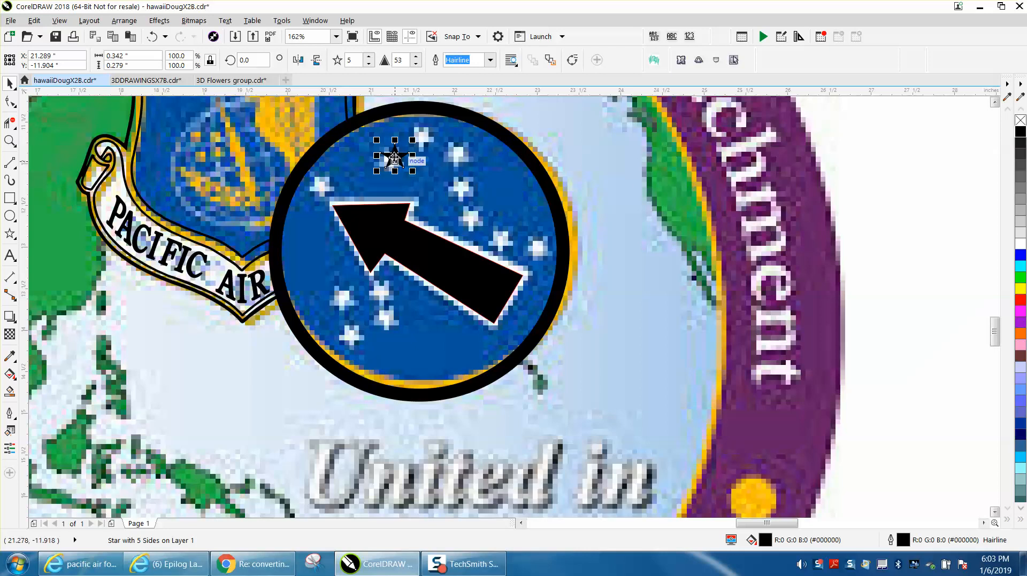
{"action": "left_click_drag", "start_coordinate": [393, 158], "coordinate": [389, 159]}
{"action": "left_click", "coordinate": [441, 256]}
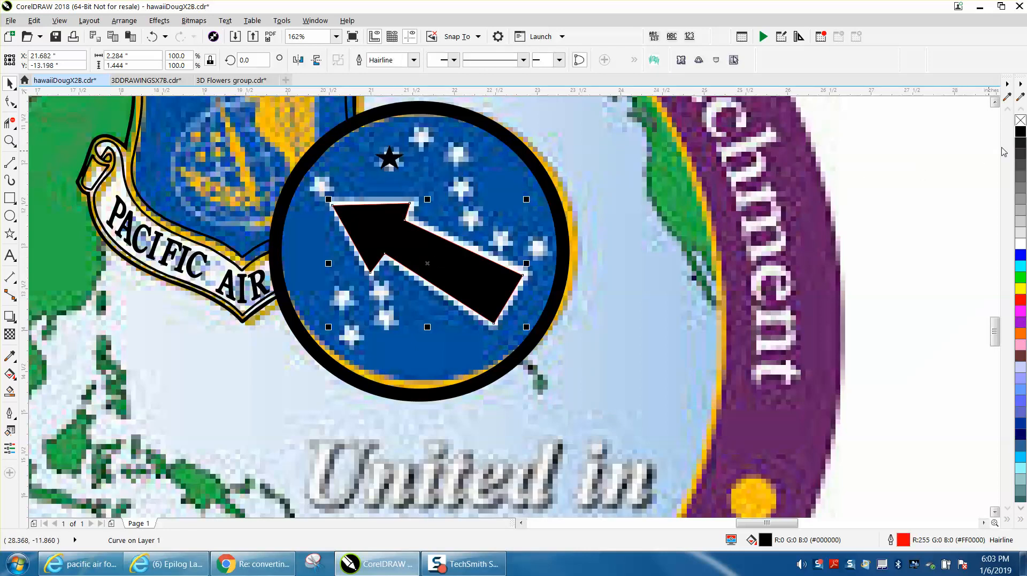
{"action": "right_click", "coordinate": [1020, 121]}
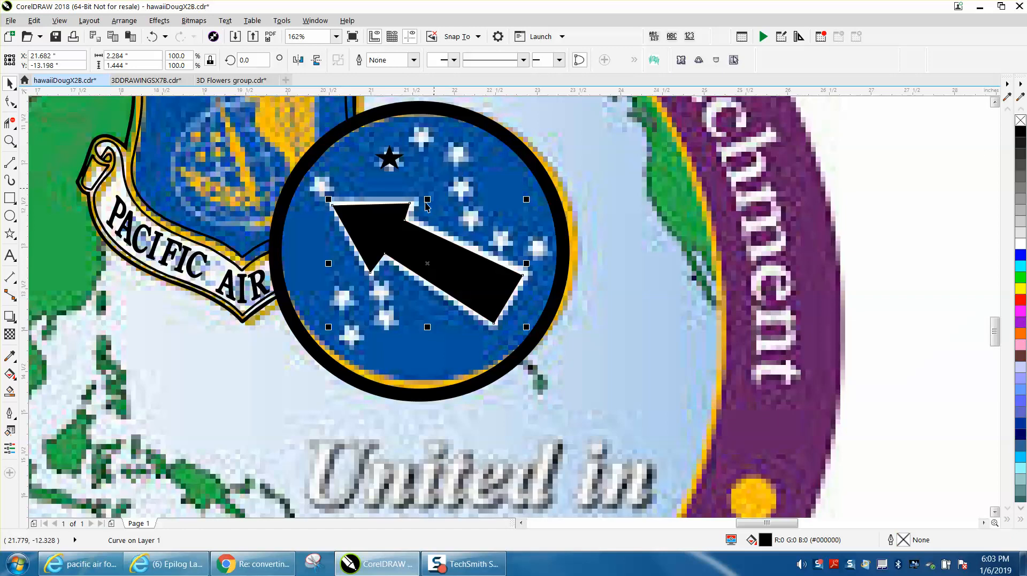
Step: Place black stars over the white stars arching above the arrow
{"action": "left_click", "coordinate": [391, 158]}
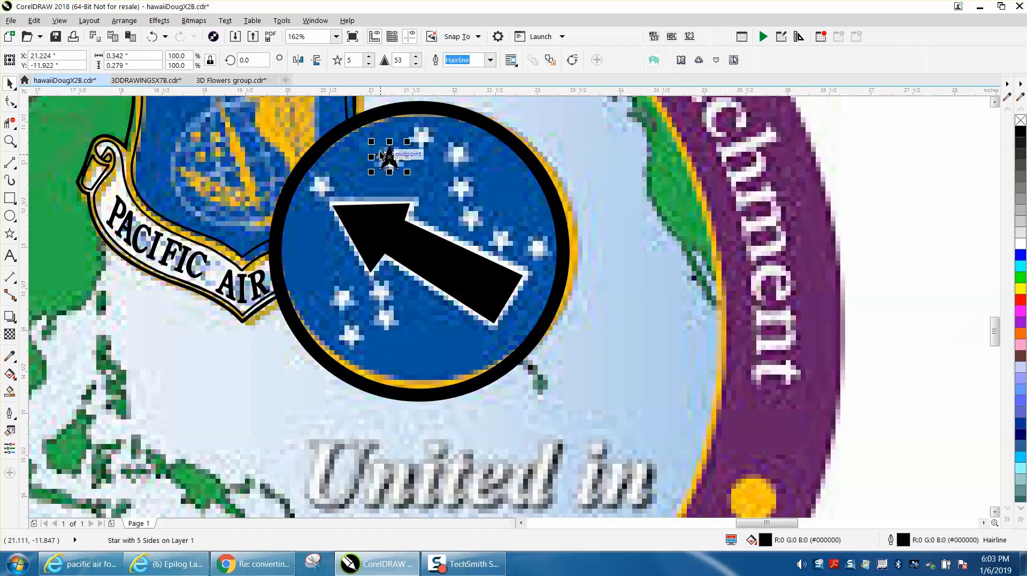
{"action": "left_click", "coordinate": [422, 141]}
{"action": "left_click_drag", "start_coordinate": [417, 134], "coordinate": [428, 148]}
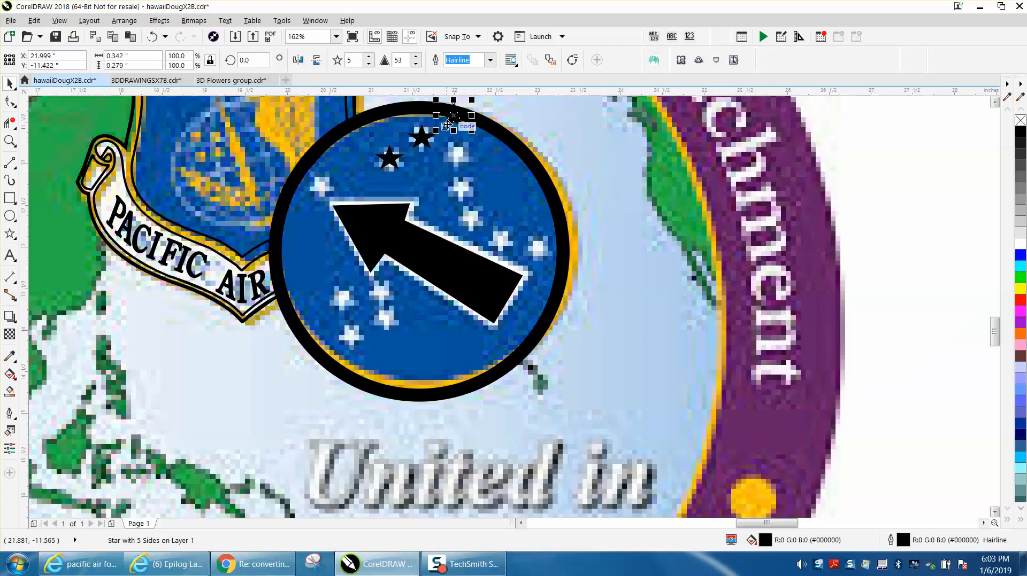
{"action": "mouse_move", "coordinate": [446, 115]}
{"action": "left_mouse_down"}
{"action": "mouse_move", "coordinate": [460, 157]}
{"action": "mouse_move", "coordinate": [494, 173]}
{"action": "mouse_move", "coordinate": [465, 191]}
{"action": "mouse_move", "coordinate": [472, 226]}
{"action": "mouse_move", "coordinate": [476, 218]}
{"action": "mouse_move", "coordinate": [496, 253]}
{"action": "mouse_move", "coordinate": [491, 243]}
{"action": "left_mouse_up"}
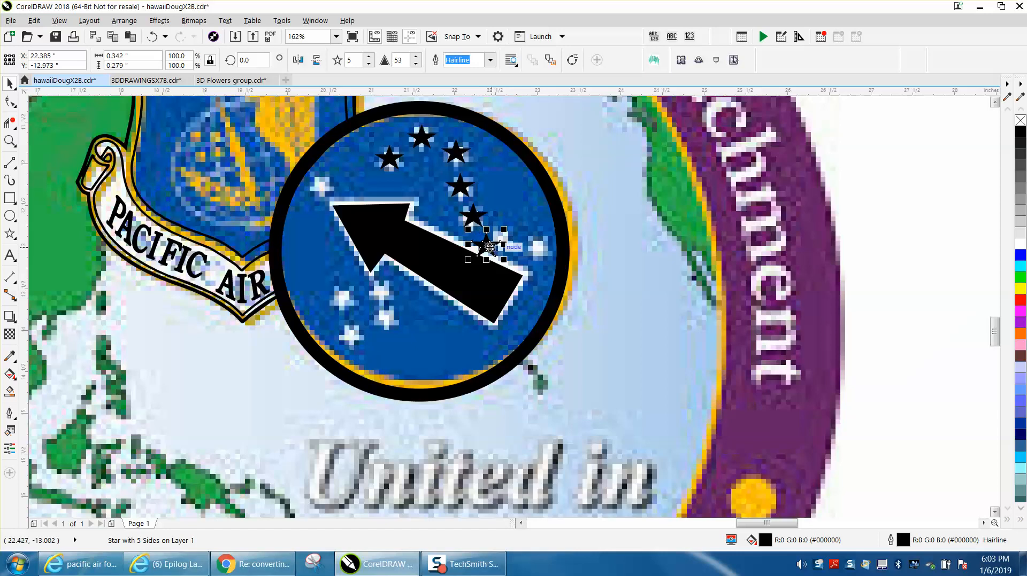
{"action": "key", "text": "Escape"}
{"action": "mouse_move", "coordinate": [522, 256]}
{"action": "left_mouse_down"}
{"action": "mouse_move", "coordinate": [546, 279]}
{"action": "mouse_move", "coordinate": [539, 251]}
{"action": "left_mouse_up"}
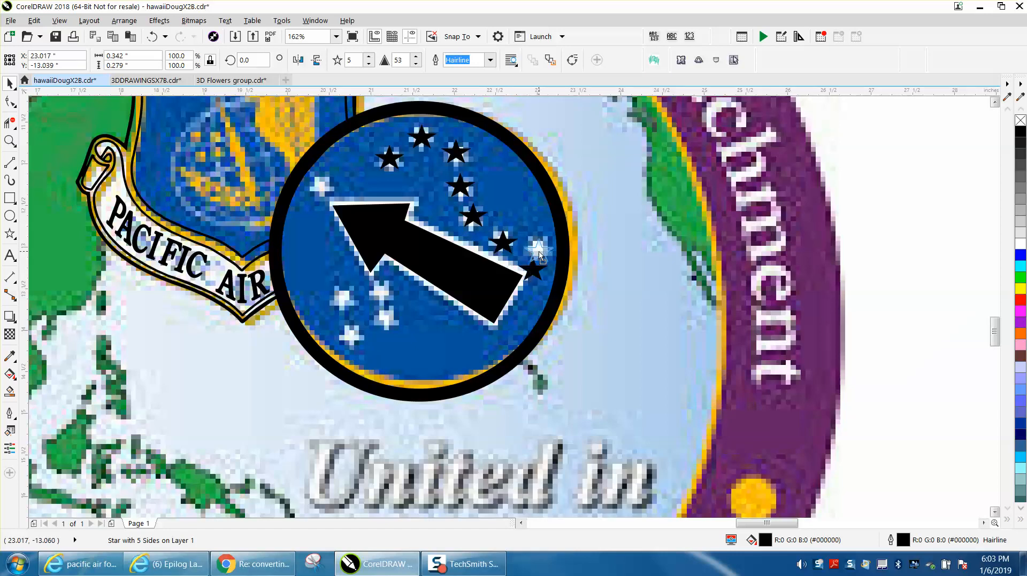
Step: Duplicate the star with Ctrl+D and position copies over the lower cluster of white stars
{"action": "key", "text": "ctrl+d"}
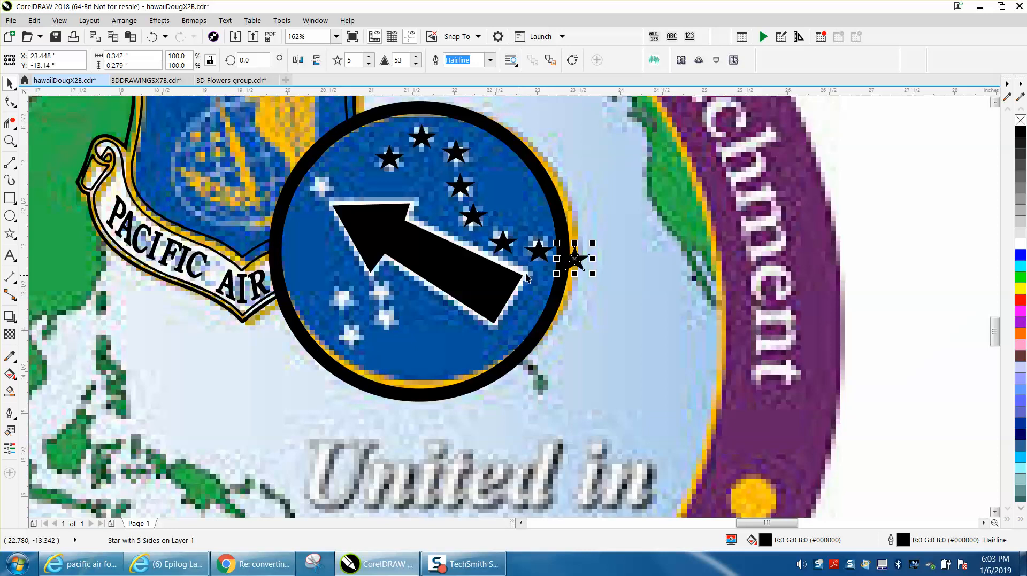
{"action": "left_click_drag", "start_coordinate": [575, 258], "coordinate": [386, 318]}
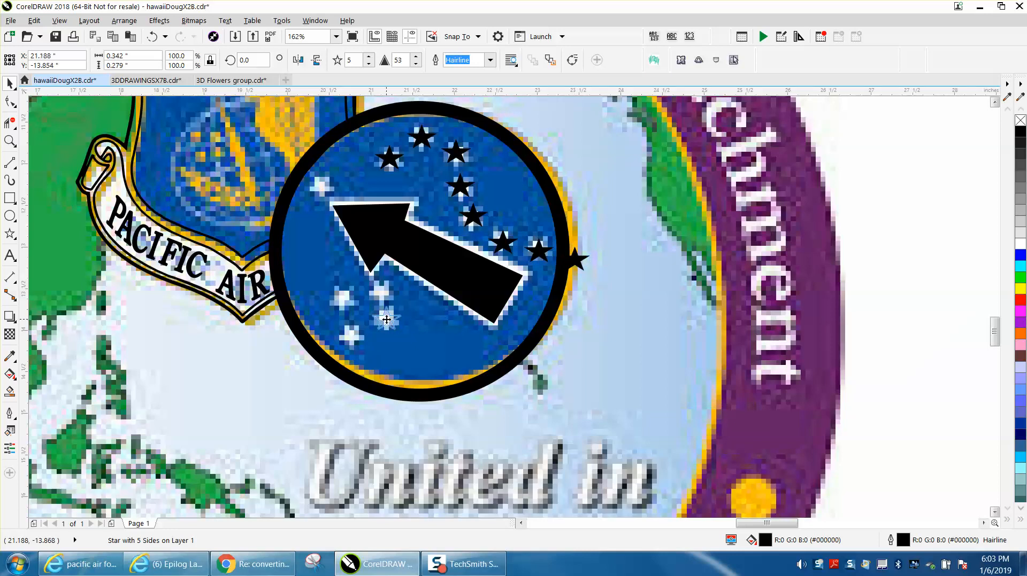
{"action": "key", "text": "ctrl+d"}
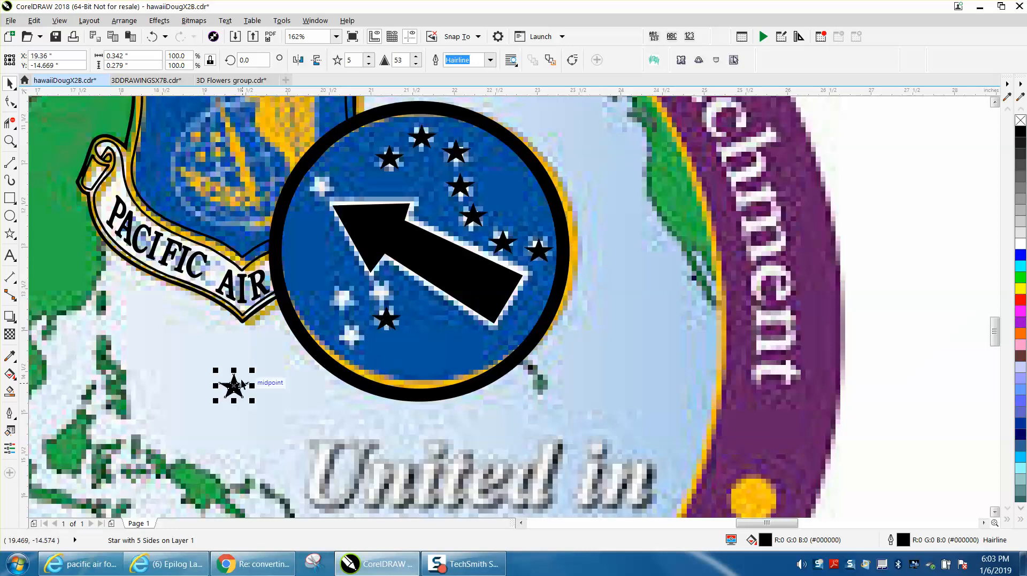
{"action": "left_click_drag", "start_coordinate": [233, 385], "coordinate": [353, 339]}
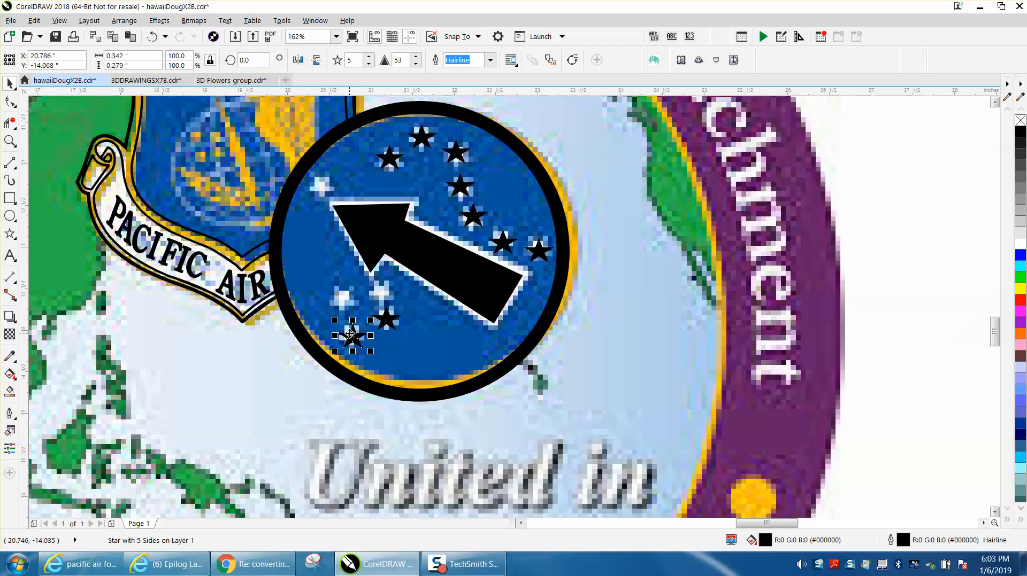
{"action": "key", "text": "ctrl+d"}
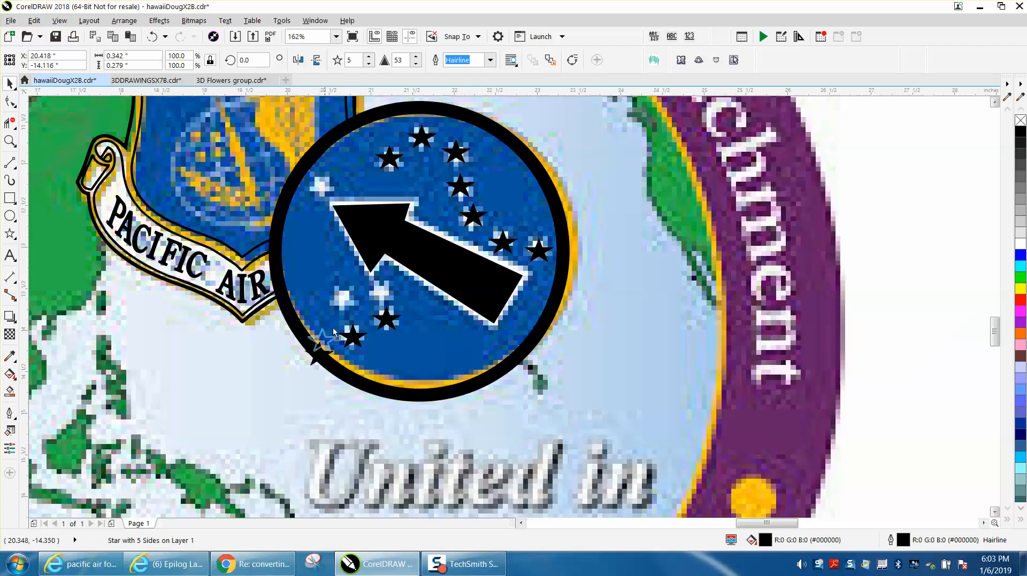
{"action": "left_click_drag", "start_coordinate": [321, 354], "coordinate": [380, 293]}
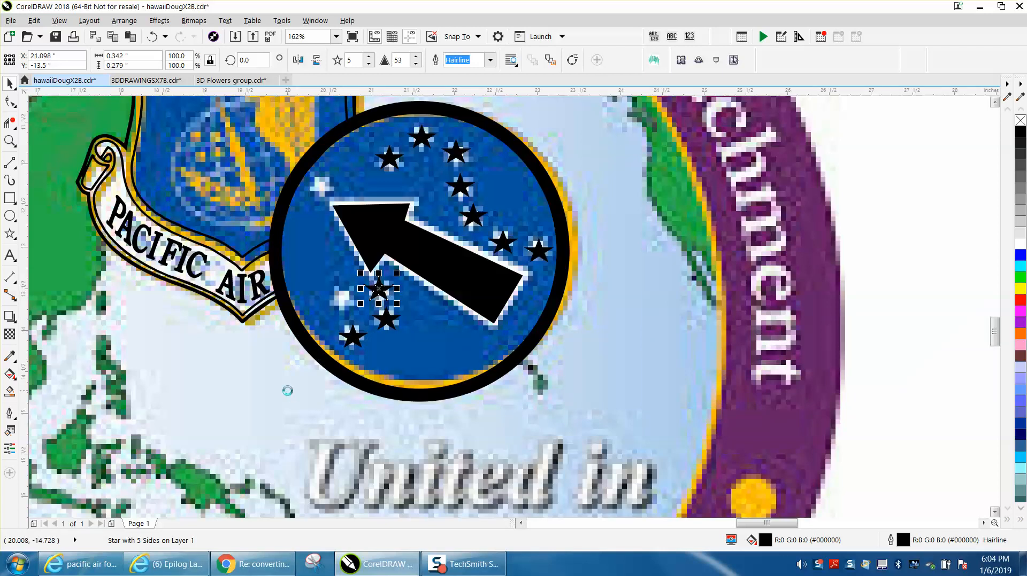
{"action": "key", "text": "ctrl+d"}
{"action": "mouse_move", "coordinate": [380, 289]}
{"action": "left_mouse_down"}
{"action": "mouse_move", "coordinate": [405, 241]}
{"action": "mouse_move", "coordinate": [343, 297]}
{"action": "mouse_move", "coordinate": [310, 306]}
{"action": "mouse_move", "coordinate": [323, 185]}
{"action": "left_mouse_up"}
{"action": "key", "text": "ctrl+d"}
{"action": "key", "text": "ctrl+d"}
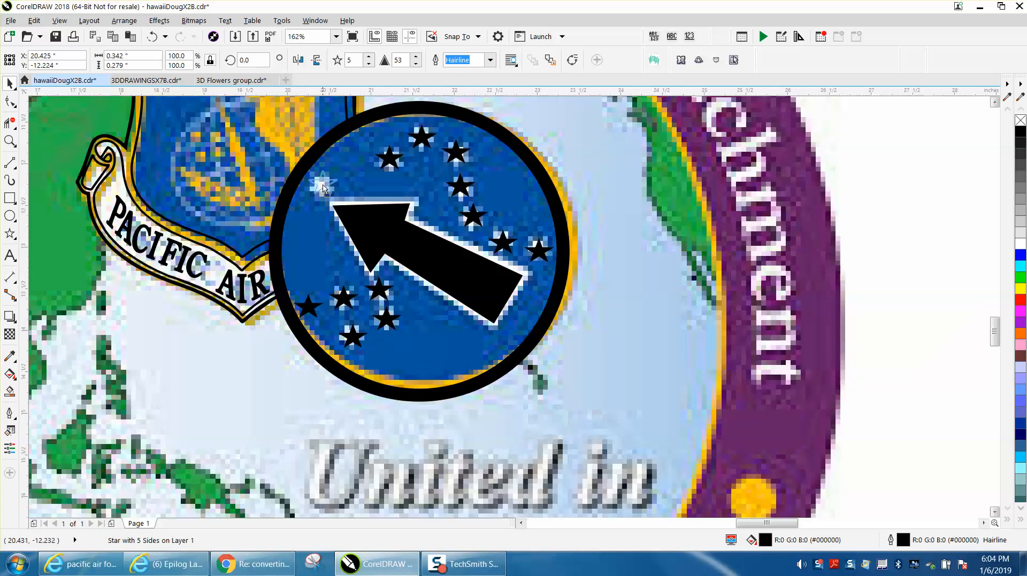
{"action": "scroll", "coordinate": [329, 184], "scroll_direction": "down", "scroll_amount": 3}
{"action": "scroll", "coordinate": [412, 199], "scroll_direction": "down", "scroll_amount": 3}
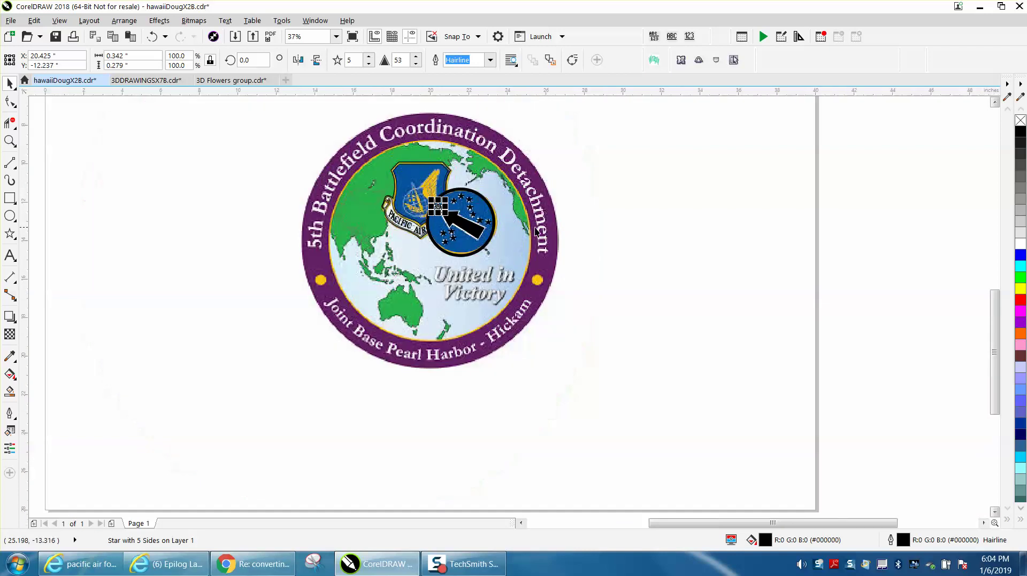
Step: Unlock all objects and move the colour seal image off to the left
{"action": "left_click", "coordinate": [583, 219]}
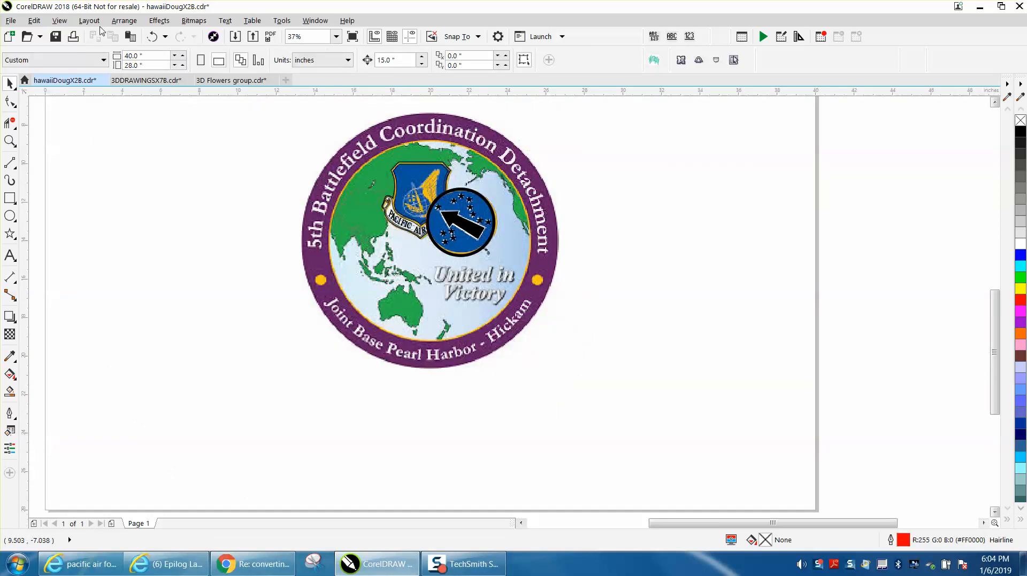
{"action": "left_click", "coordinate": [124, 20]}
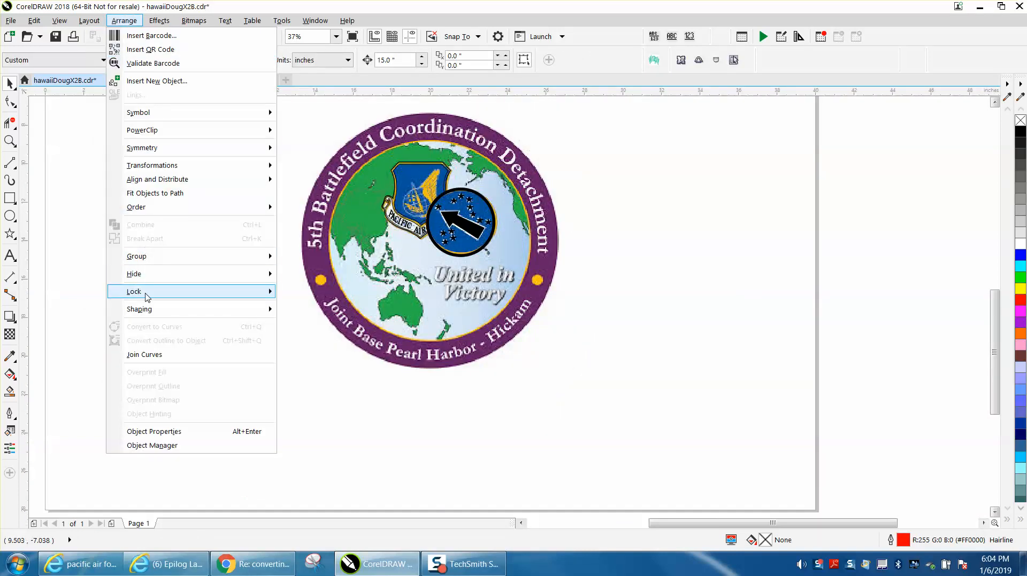
{"action": "left_click", "coordinate": [321, 323]}
{"action": "left_click", "coordinate": [310, 266]}
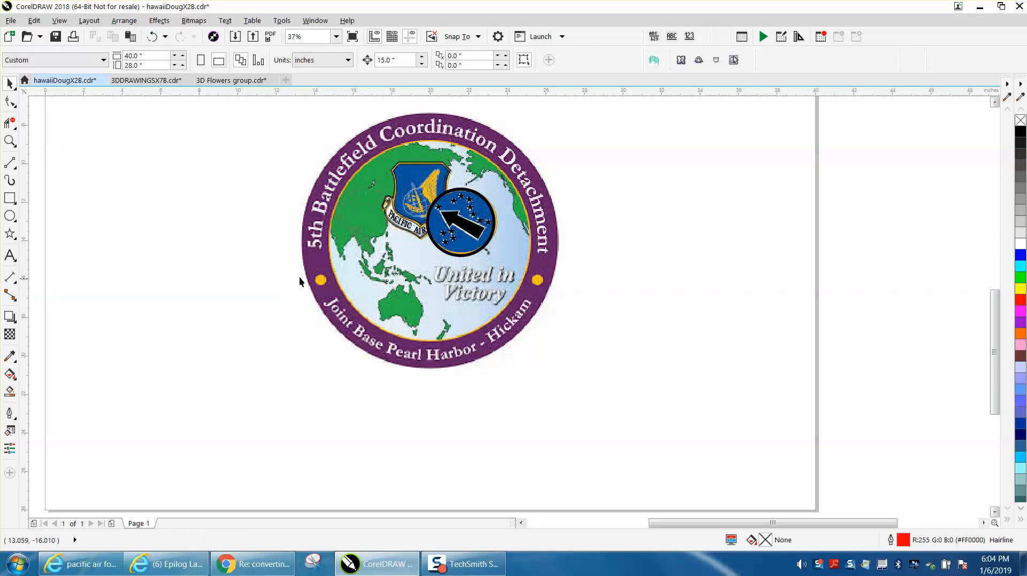
{"action": "key", "text": "ctrl+z"}
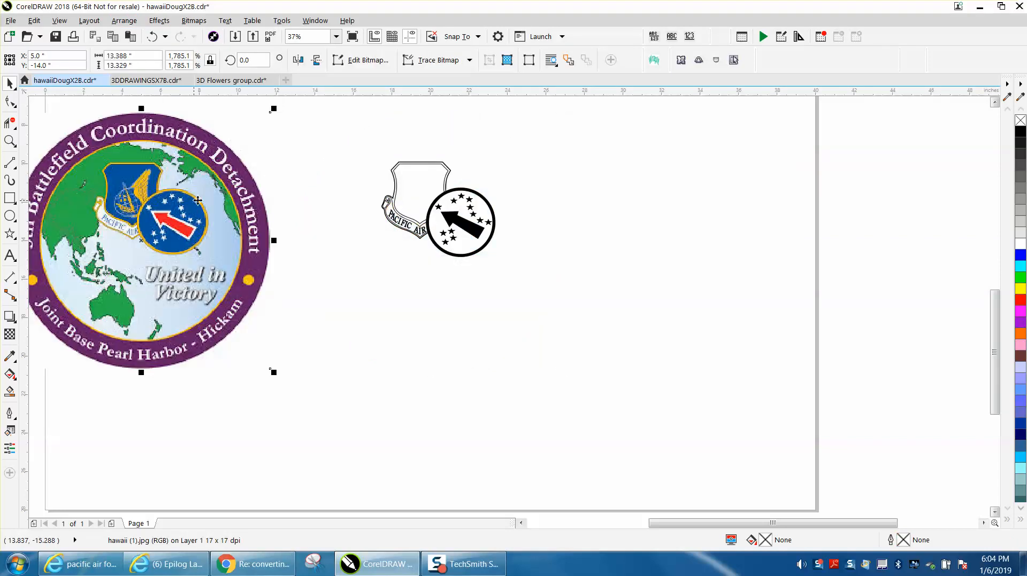
Step: Zoom out to show the whole page with all the emblems
{"action": "left_click", "coordinate": [11, 141]}
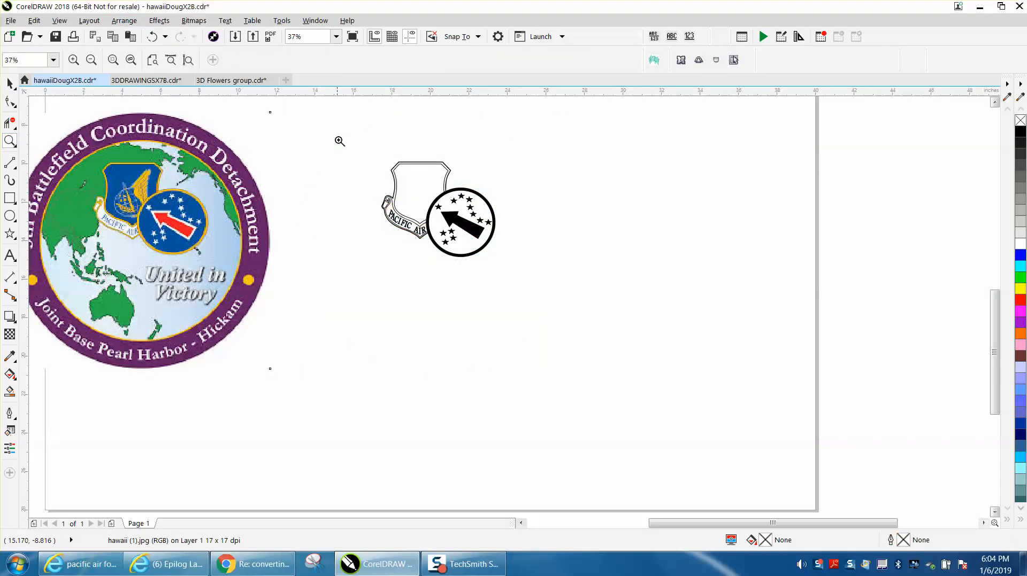
{"action": "left_click_drag", "start_coordinate": [337, 141], "coordinate": [573, 274]}
{"action": "key", "text": "F3"}
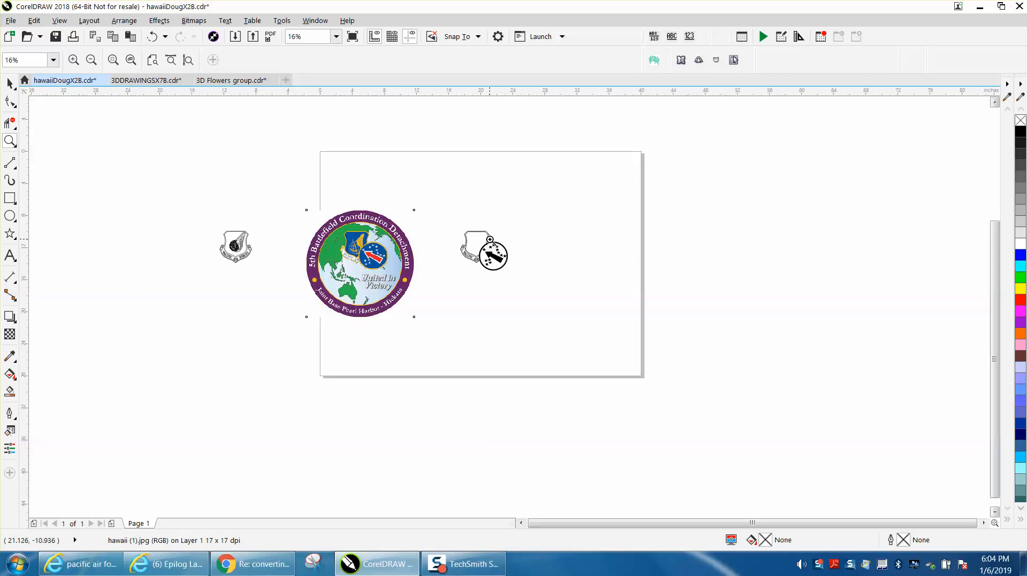
{"action": "key", "text": "F3"}
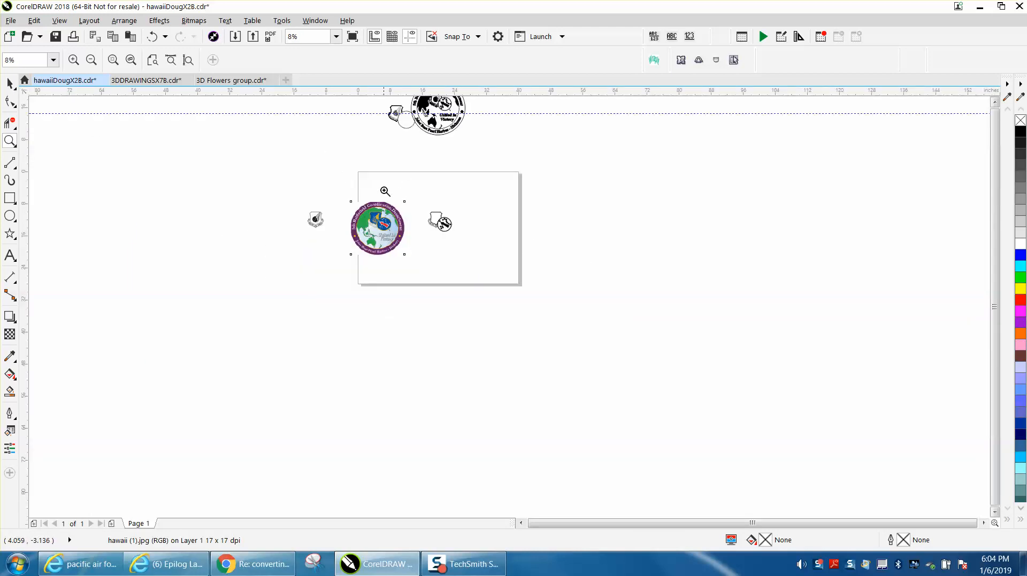
{"action": "key", "text": "F3"}
Step: Zoom in so the three emblems fill the view side by side
{"action": "left_click", "coordinate": [12, 144]}
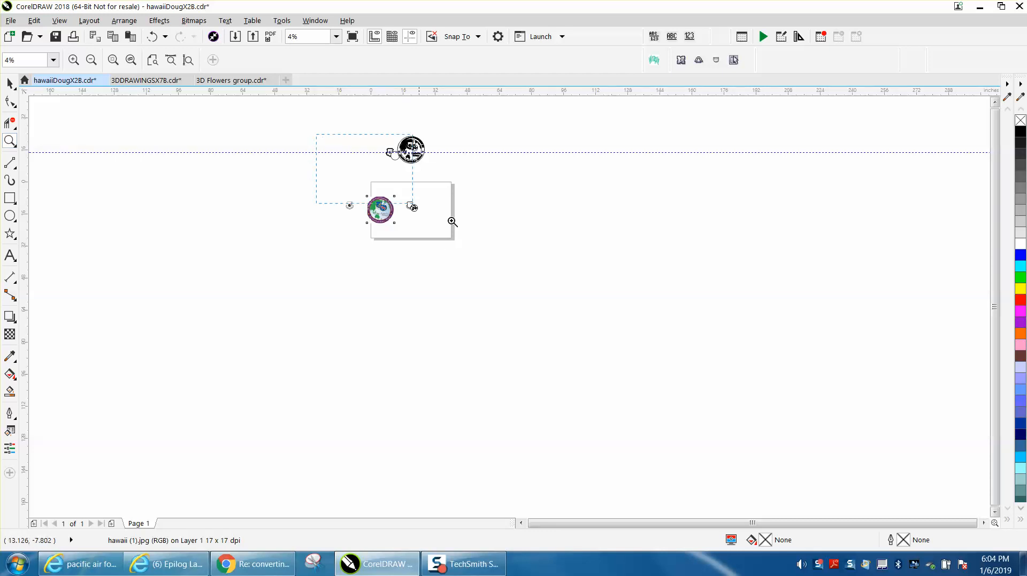
{"action": "left_click_drag", "start_coordinate": [318, 131], "coordinate": [556, 264]}
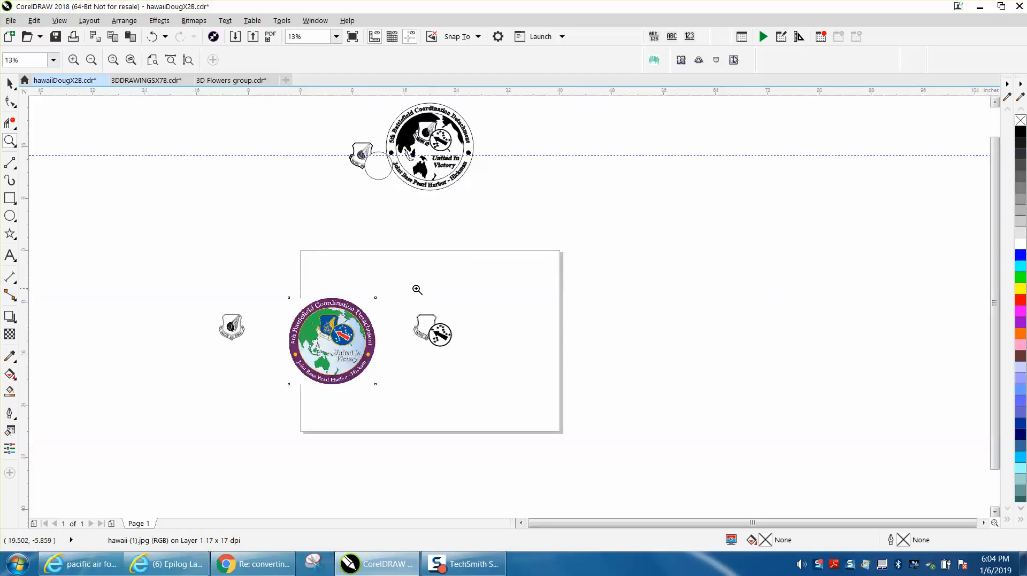
{"action": "left_click", "coordinate": [11, 83]}
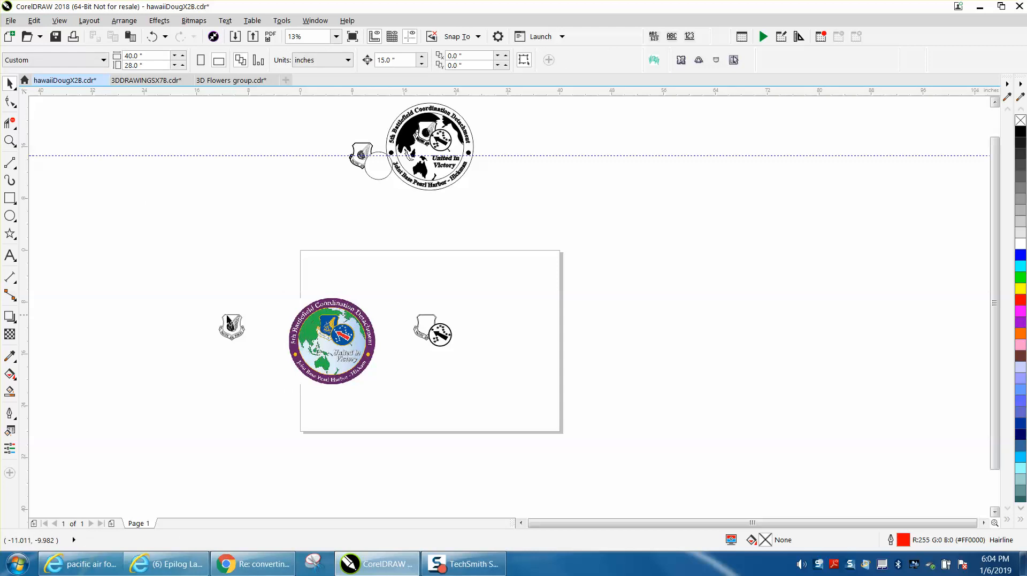
{"action": "left_click", "coordinate": [11, 142]}
{"action": "left_click_drag", "start_coordinate": [184, 257], "coordinate": [510, 385]}
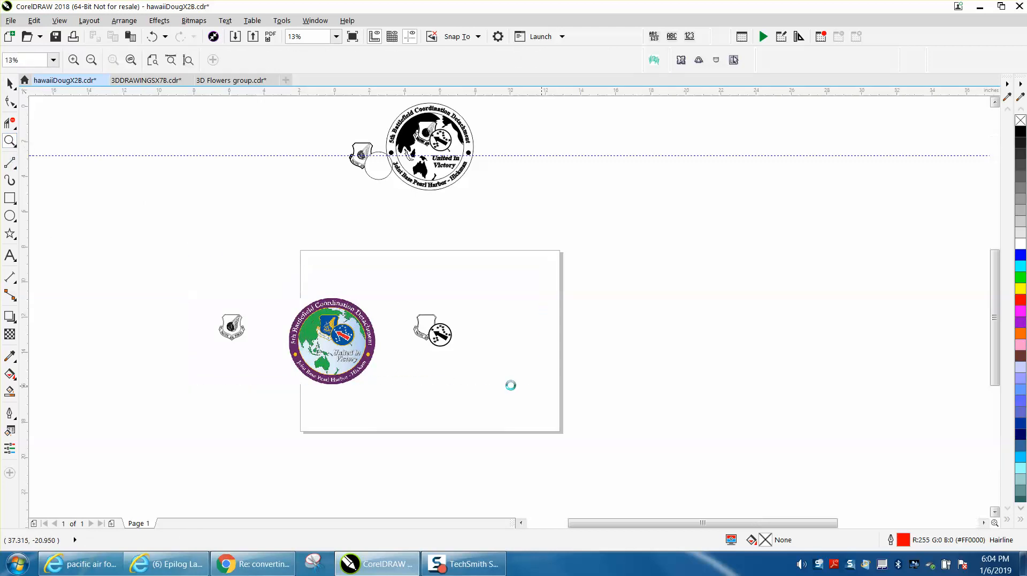
Step: Try shifting the left shield's globe pieces right and moving its outline away
{"action": "left_click", "coordinate": [11, 83]}
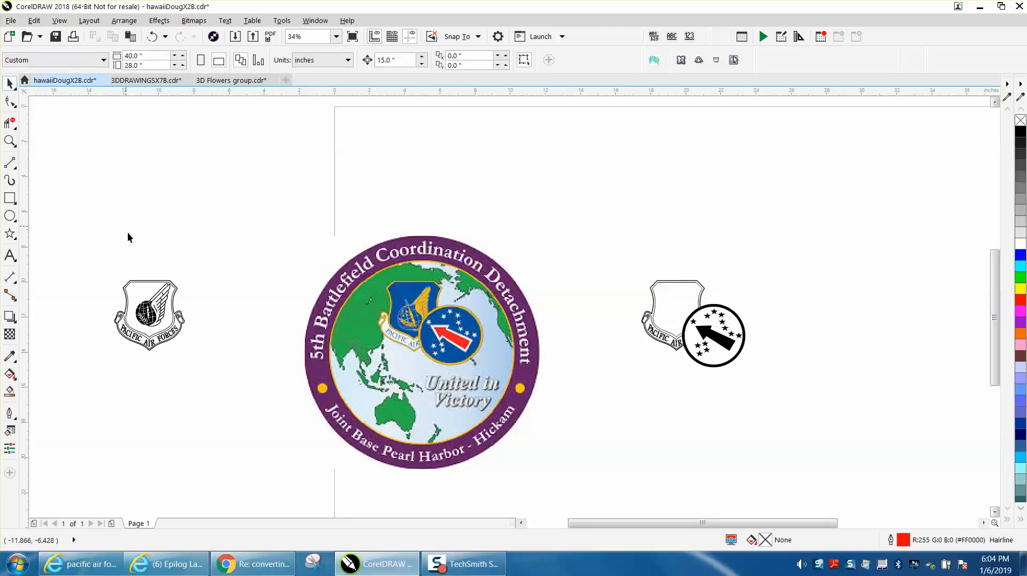
{"action": "left_click", "coordinate": [165, 321]}
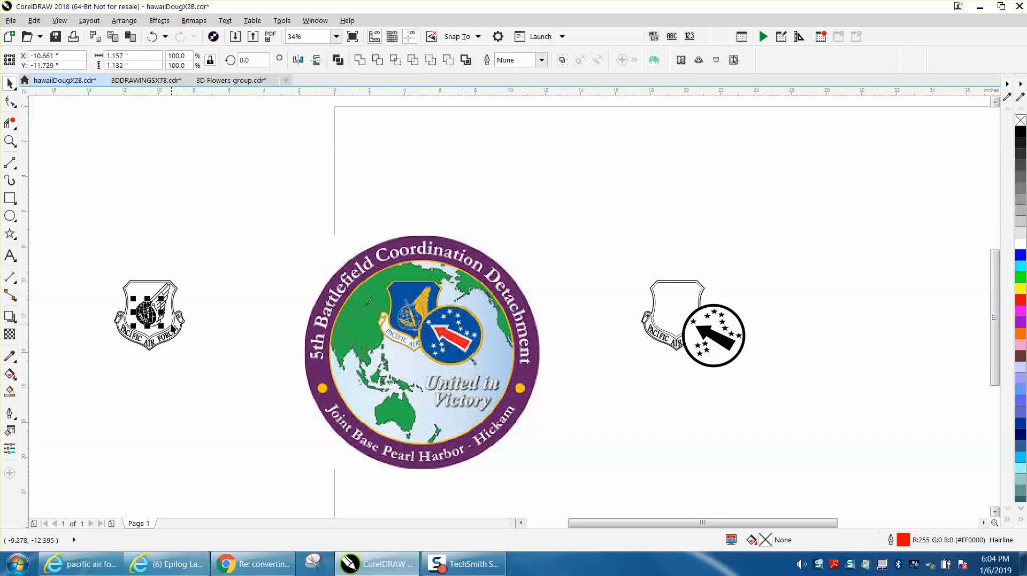
{"action": "key", "text": "Tab"}
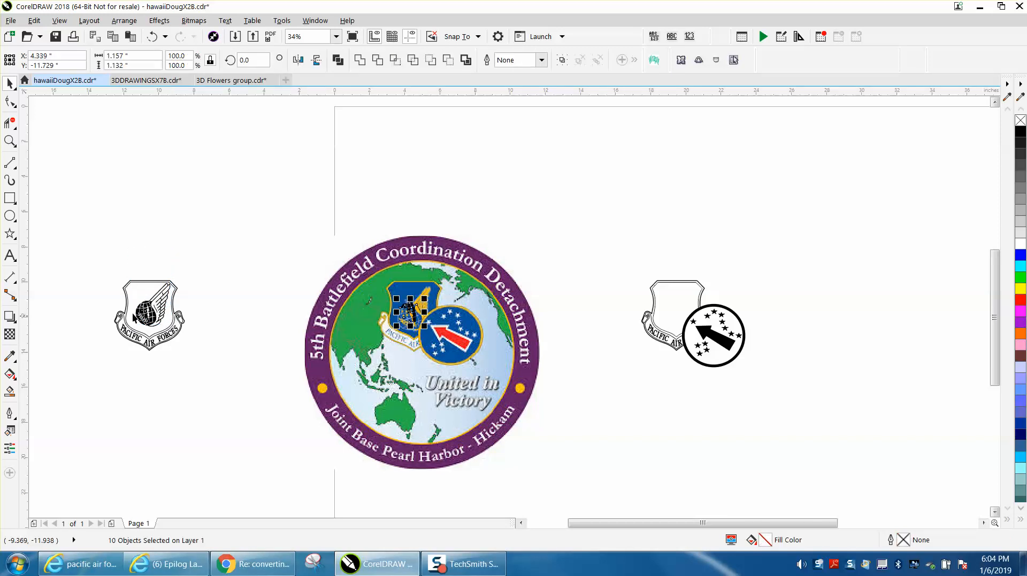
{"action": "key", "text": "Tab"}
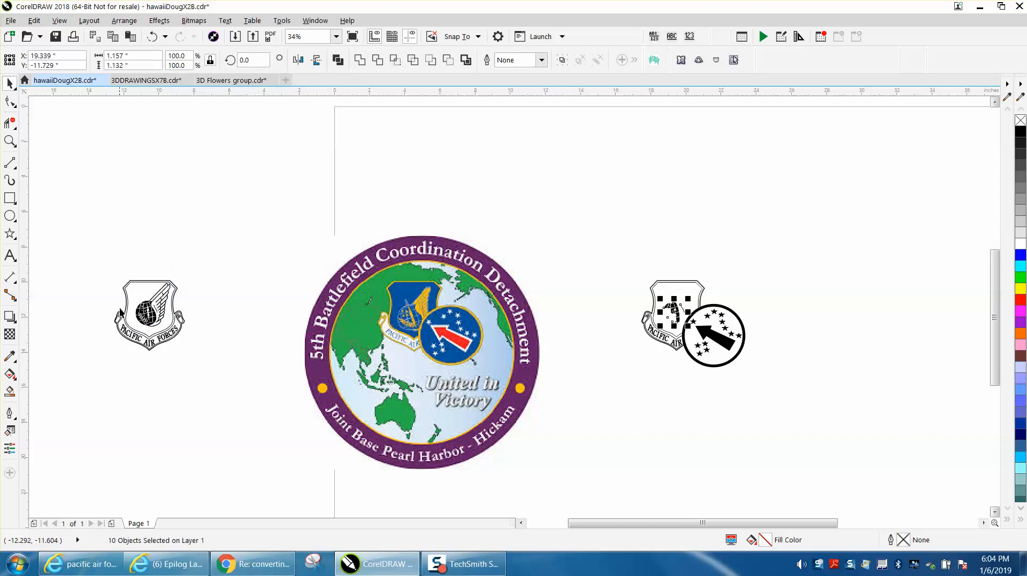
{"action": "left_click", "coordinate": [138, 281]}
{"action": "left_click_drag", "start_coordinate": [138, 282], "coordinate": [139, 280]}
{"action": "key", "text": "Escape"}
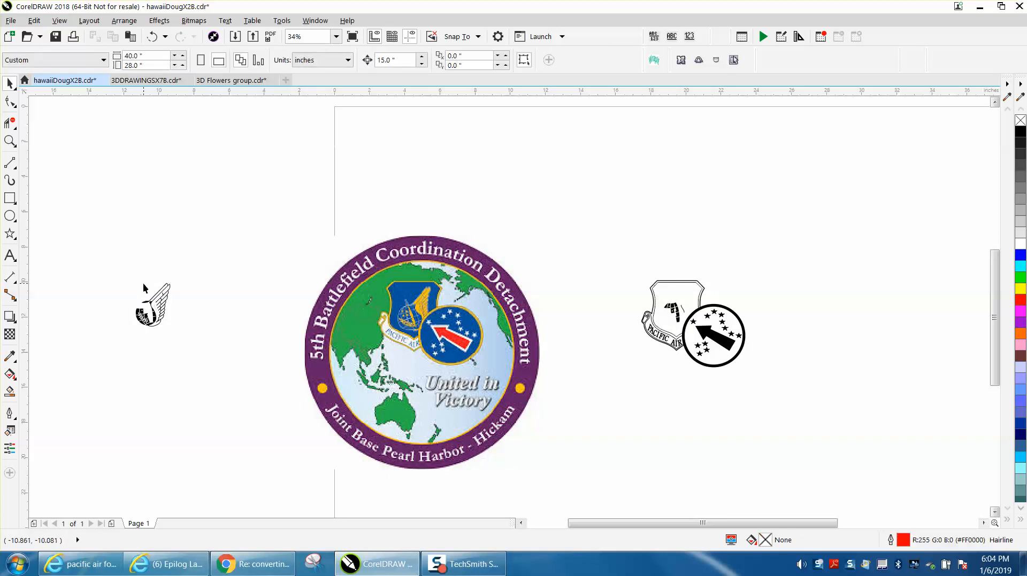
Step: Undo the trial moves and zoom in on the Pacific Air Forces shield
{"action": "left_click", "coordinate": [153, 36]}
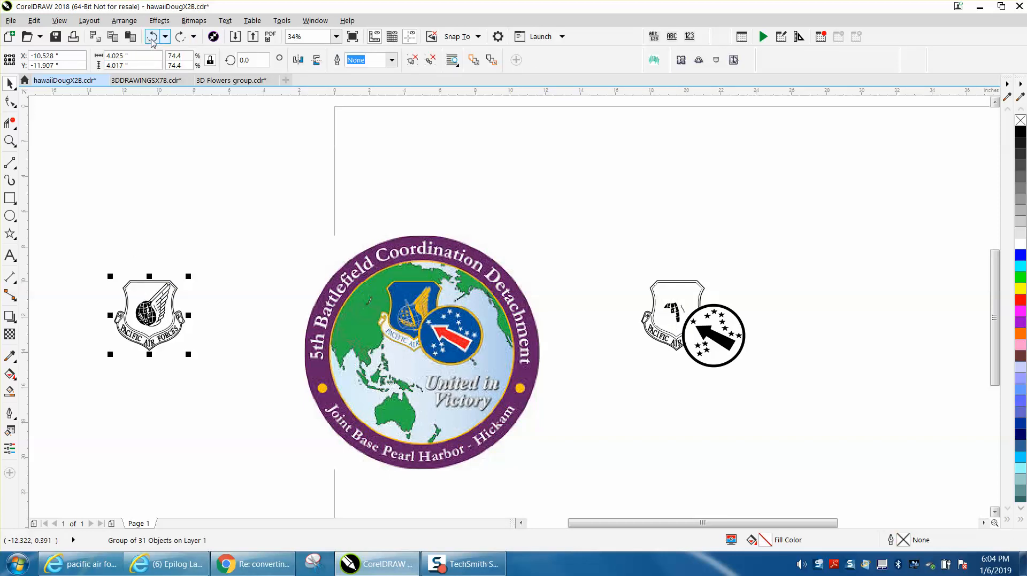
{"action": "left_click", "coordinate": [153, 36]}
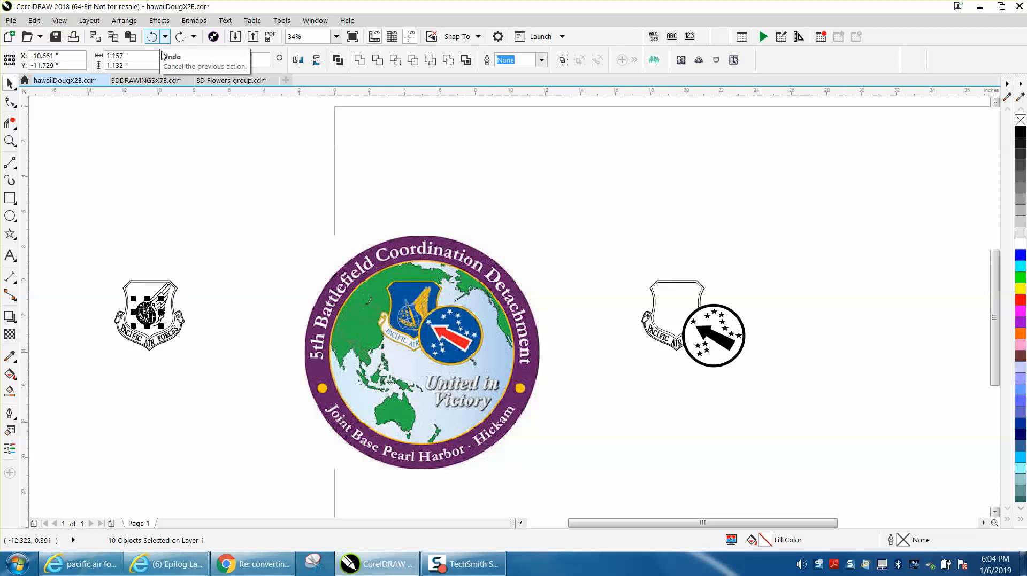
{"action": "left_click", "coordinate": [153, 37]}
{"action": "scroll", "coordinate": [267, 216], "scroll_direction": "down", "scroll_amount": 3}
{"action": "scroll", "coordinate": [287, 225], "scroll_direction": "down", "scroll_amount": 3}
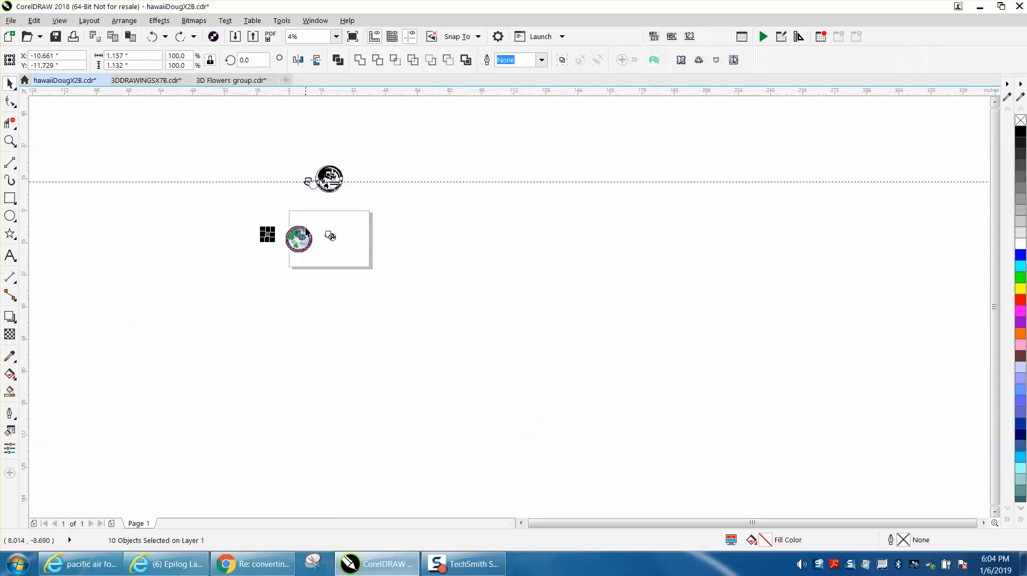
{"action": "left_click", "coordinate": [11, 143]}
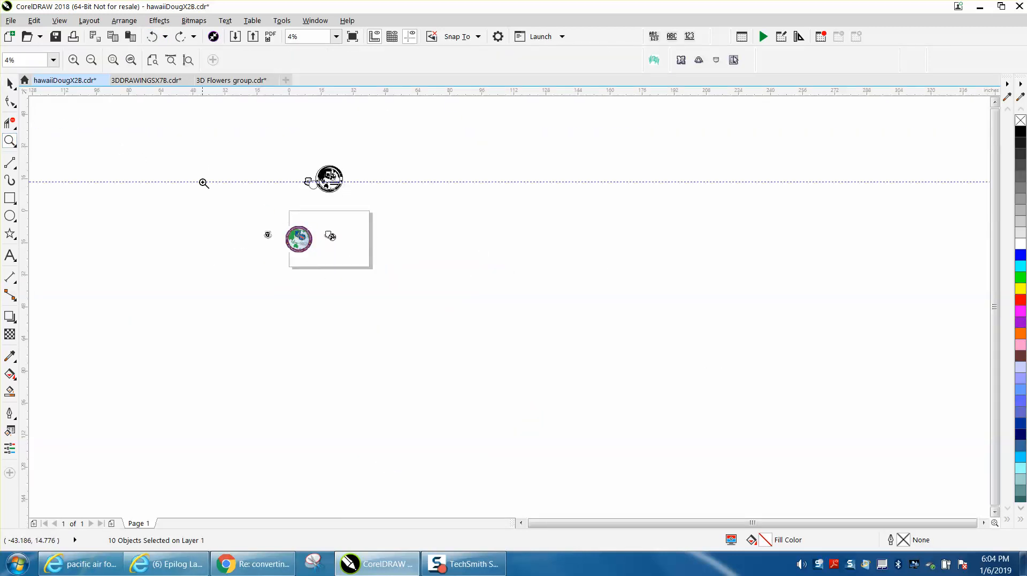
{"action": "left_click", "coordinate": [401, 265]}
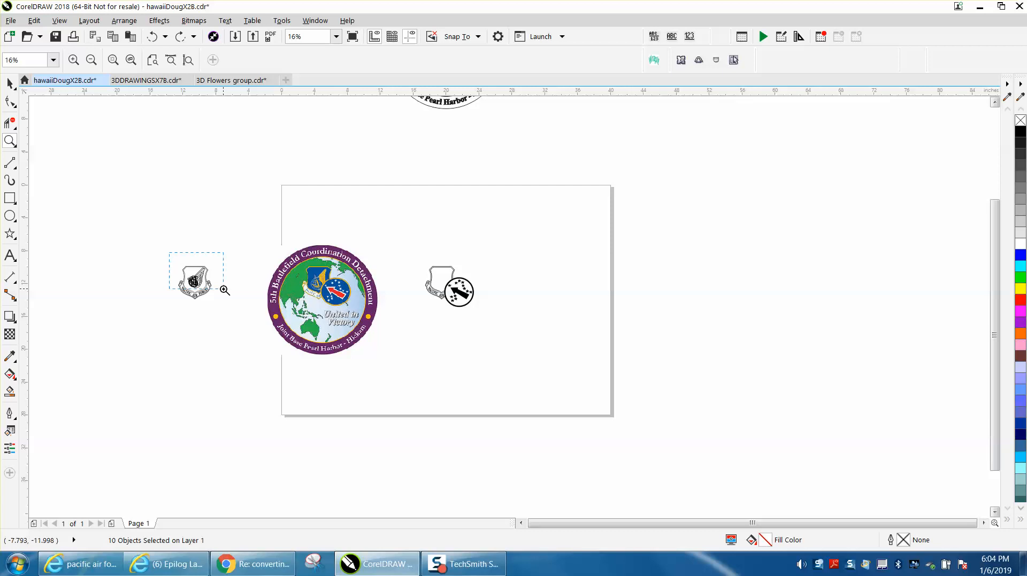
{"action": "left_click_drag", "start_coordinate": [170, 247], "coordinate": [226, 291]}
Step: Ungroup the left shield emblem via Arrange > Group > Ungroup Objects
{"action": "left_click", "coordinate": [12, 83]}
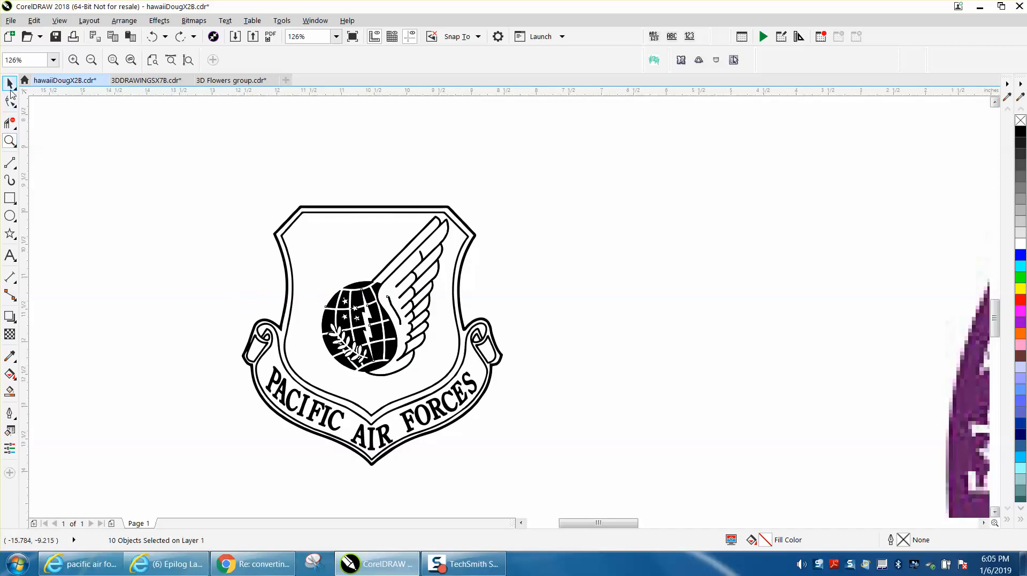
{"action": "left_click", "coordinate": [362, 366]}
{"action": "left_click", "coordinate": [320, 213]}
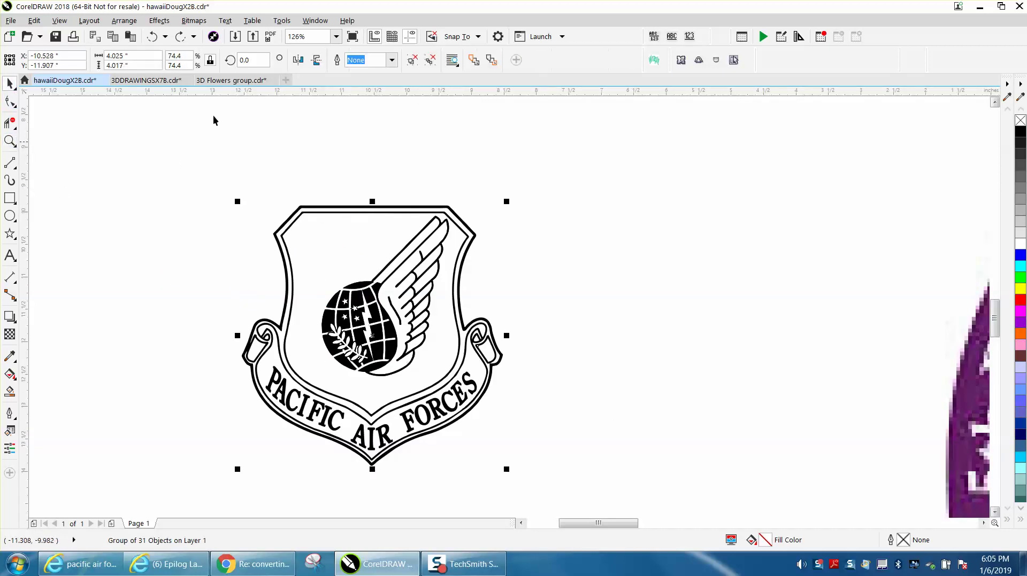
{"action": "left_click", "coordinate": [123, 20]}
{"action": "left_click", "coordinate": [137, 256]}
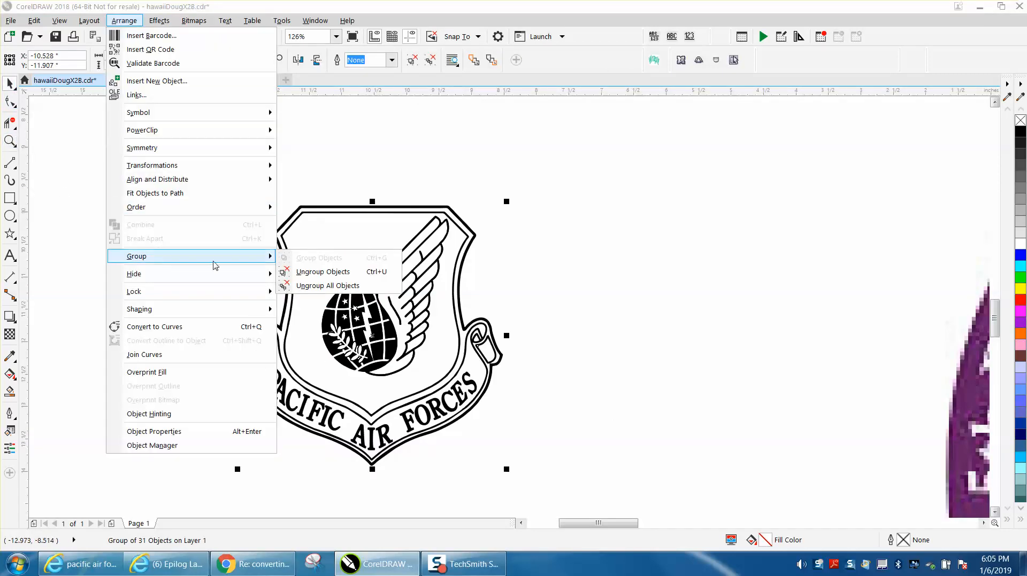
{"action": "left_click", "coordinate": [321, 271]}
Step: Delete the inner and outer shield outline curves
{"action": "left_click", "coordinate": [263, 244]}
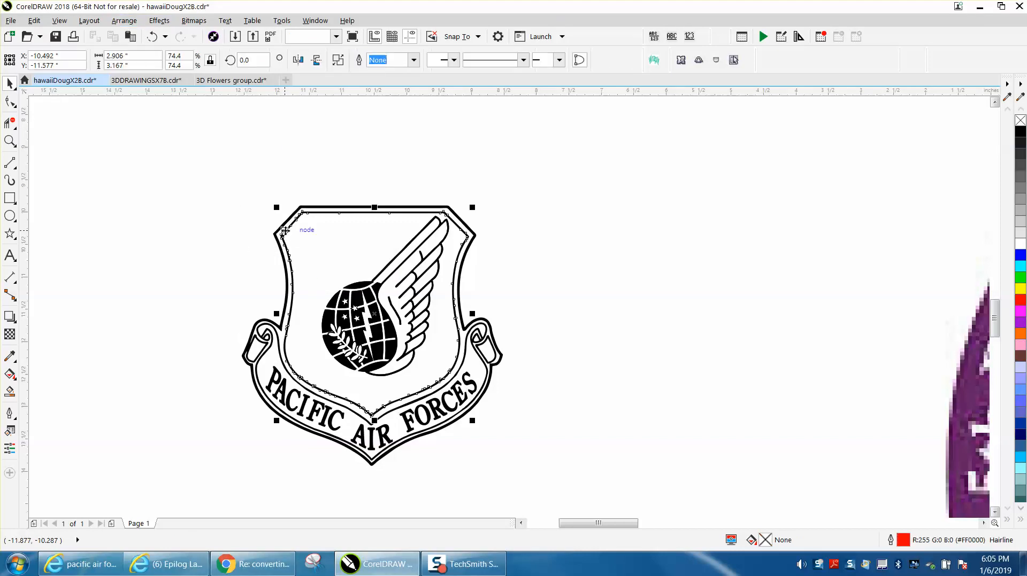
{"action": "key", "text": "Delete"}
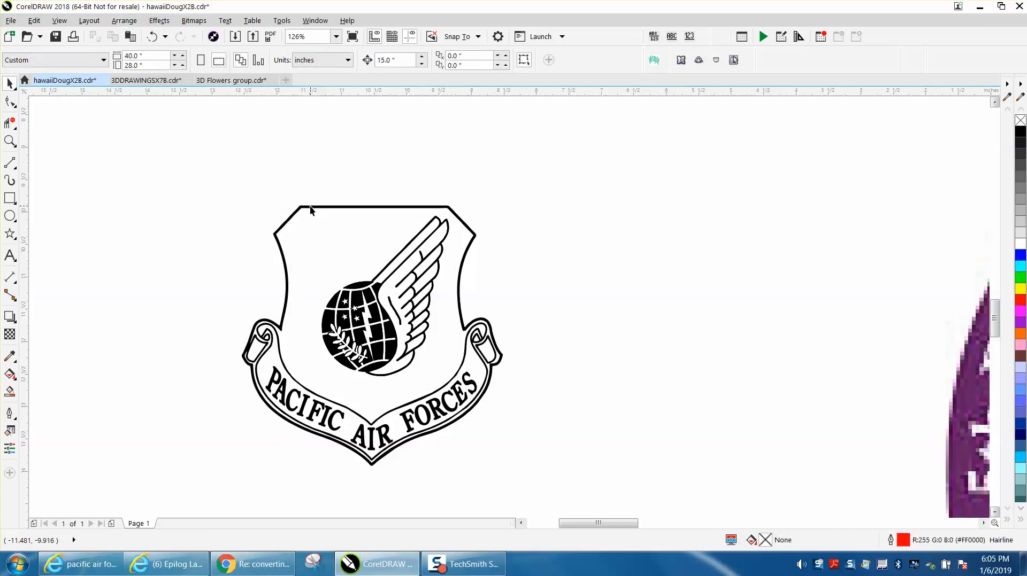
{"action": "left_click", "coordinate": [310, 206]}
{"action": "key", "text": "Delete"}
Step: Move the winged globe onto the traced shield and zoom in on it
{"action": "left_click_drag", "start_coordinate": [290, 195], "coordinate": [465, 379]}
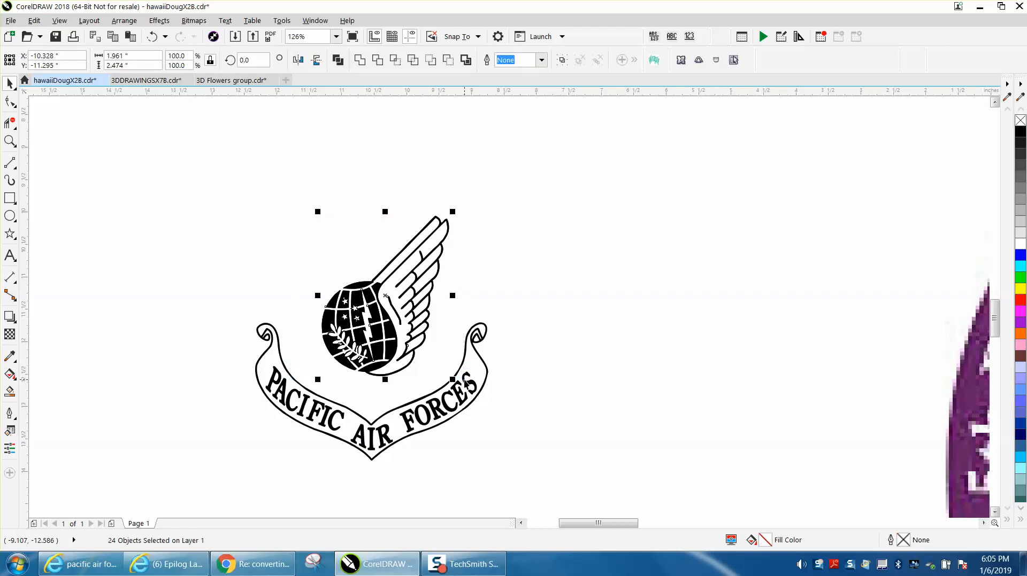
{"action": "key", "text": "Delete"}
{"action": "scroll", "coordinate": [636, 204], "scroll_direction": "down", "scroll_amount": 3}
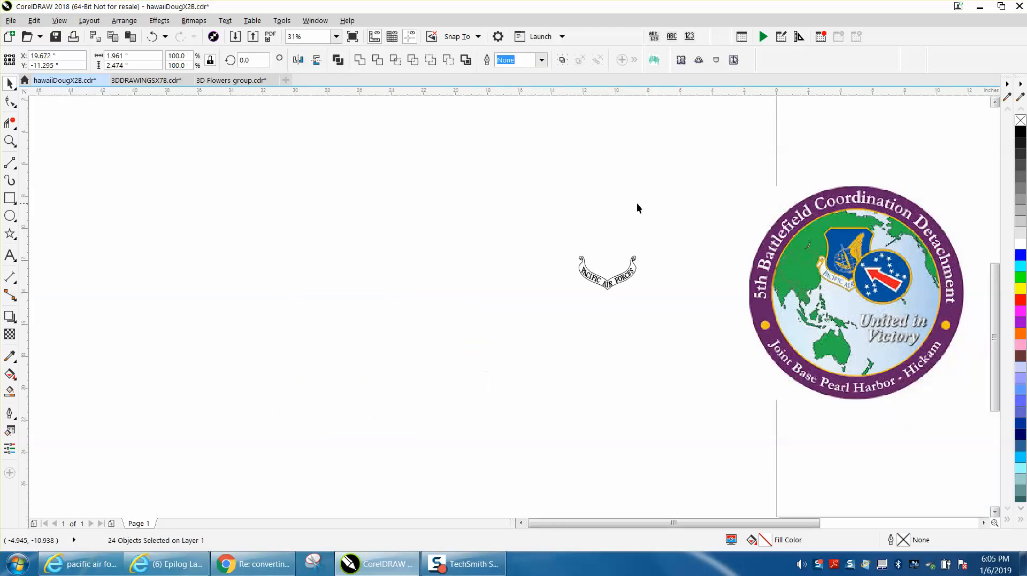
{"action": "scroll", "coordinate": [640, 208], "scroll_direction": "down", "scroll_amount": 2}
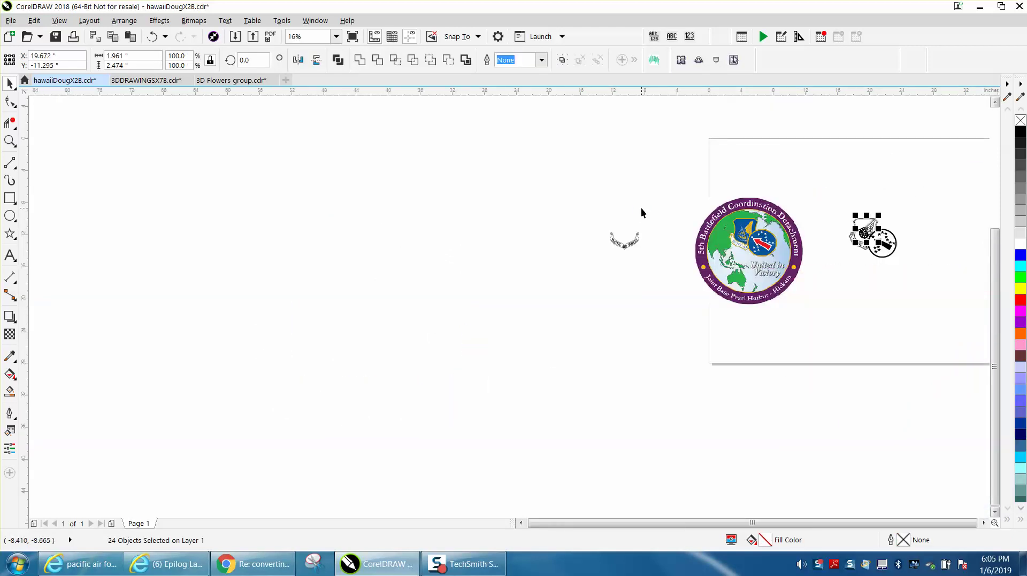
{"action": "left_click", "coordinate": [11, 144]}
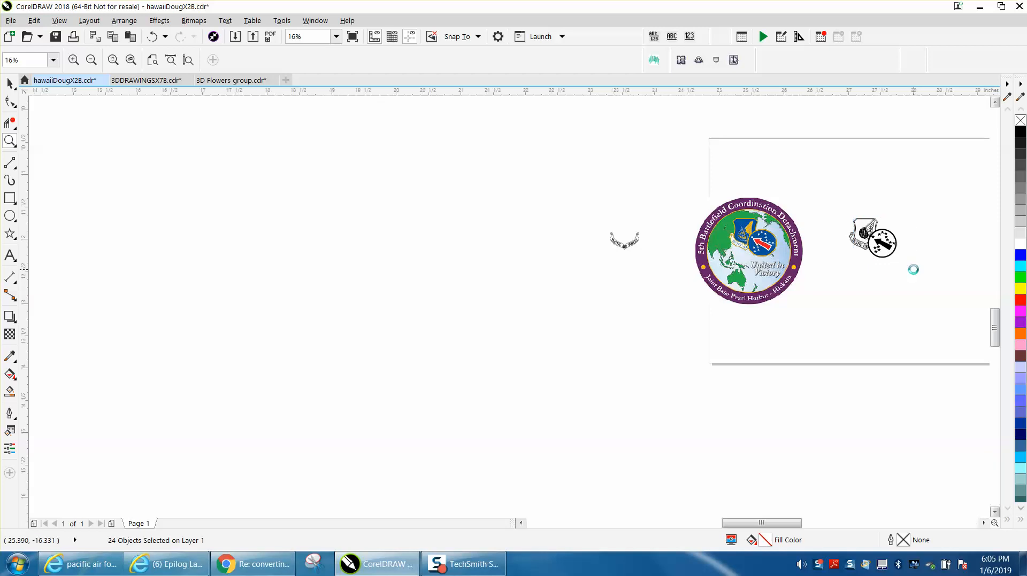
{"action": "left_click_drag", "start_coordinate": [851, 216], "coordinate": [913, 270]}
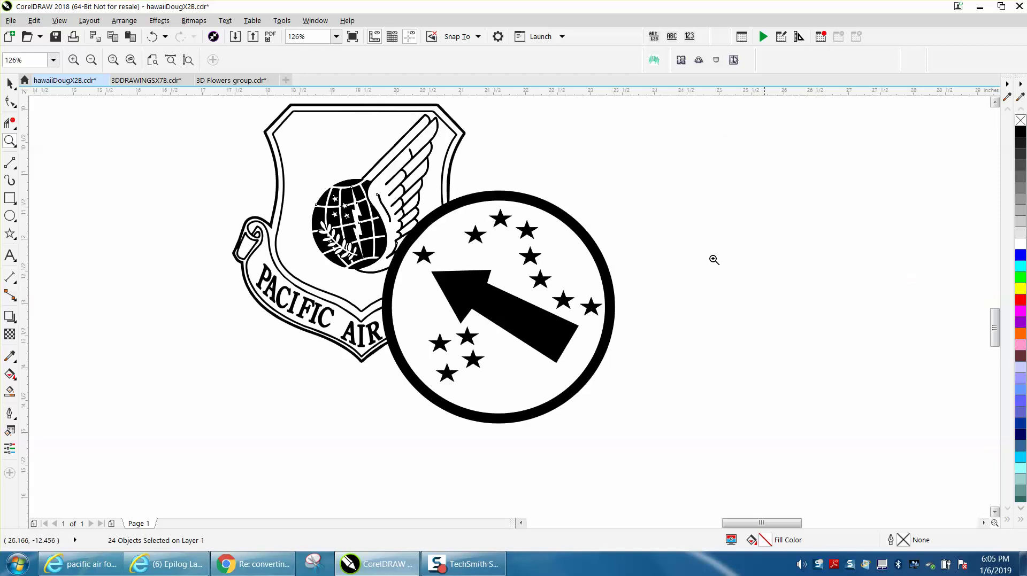
{"action": "right_click", "coordinate": [652, 216]}
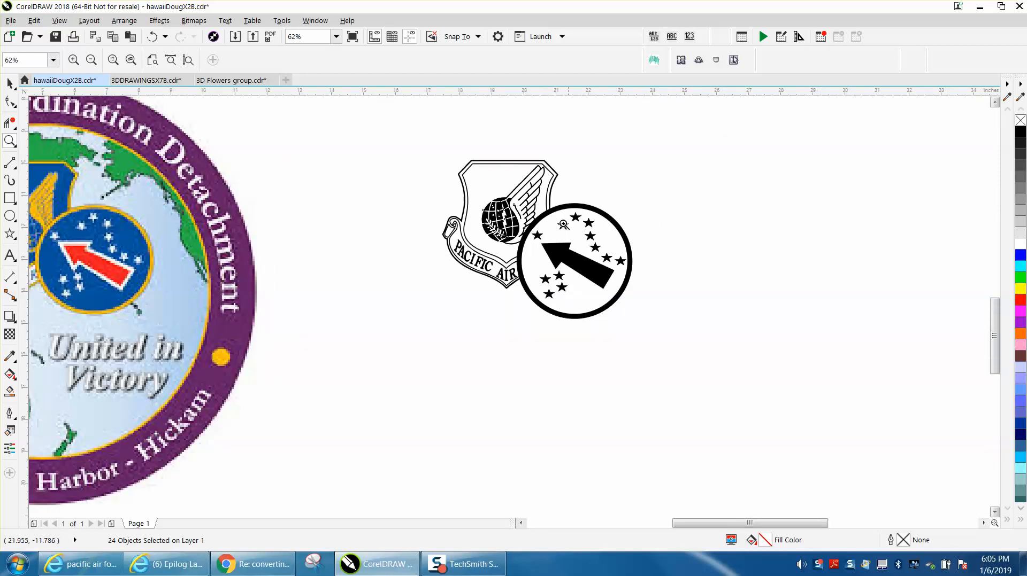
{"action": "left_click_drag", "start_coordinate": [425, 159], "coordinate": [690, 346]}
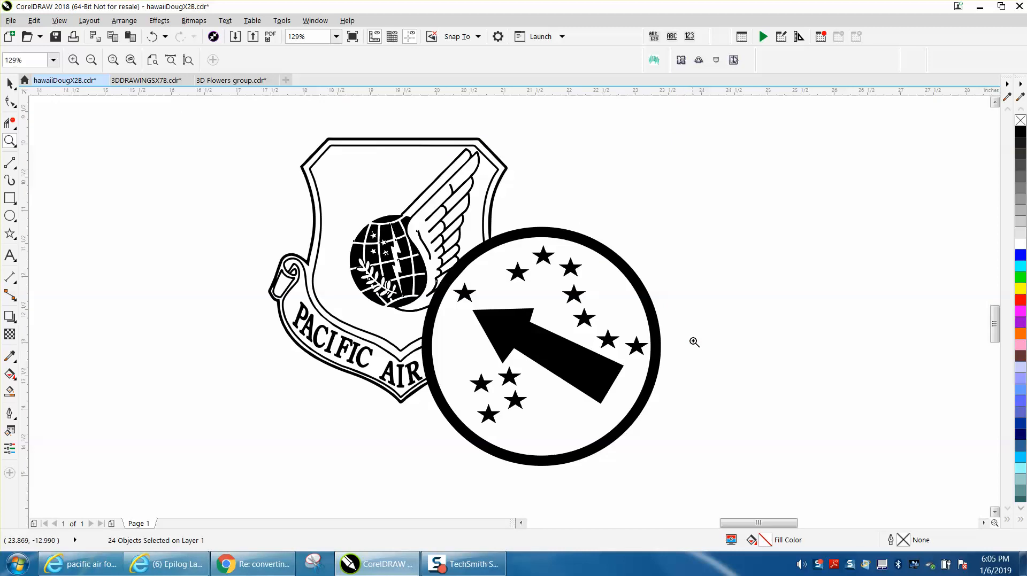
{"action": "right_click", "coordinate": [518, 307]}
{"action": "right_click", "coordinate": [369, 336]}
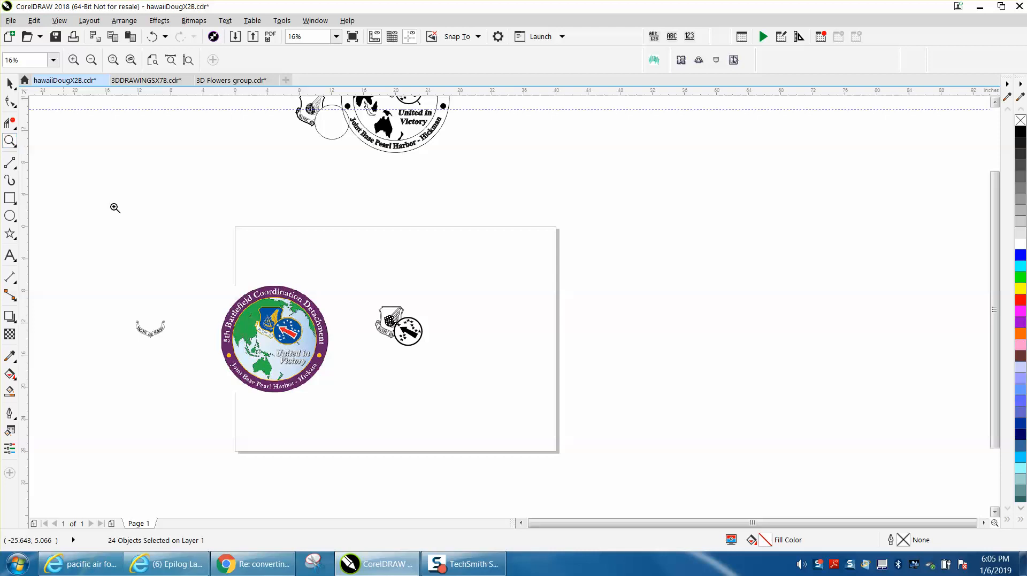
{"action": "left_click_drag", "start_coordinate": [200, 277], "coordinate": [371, 417]}
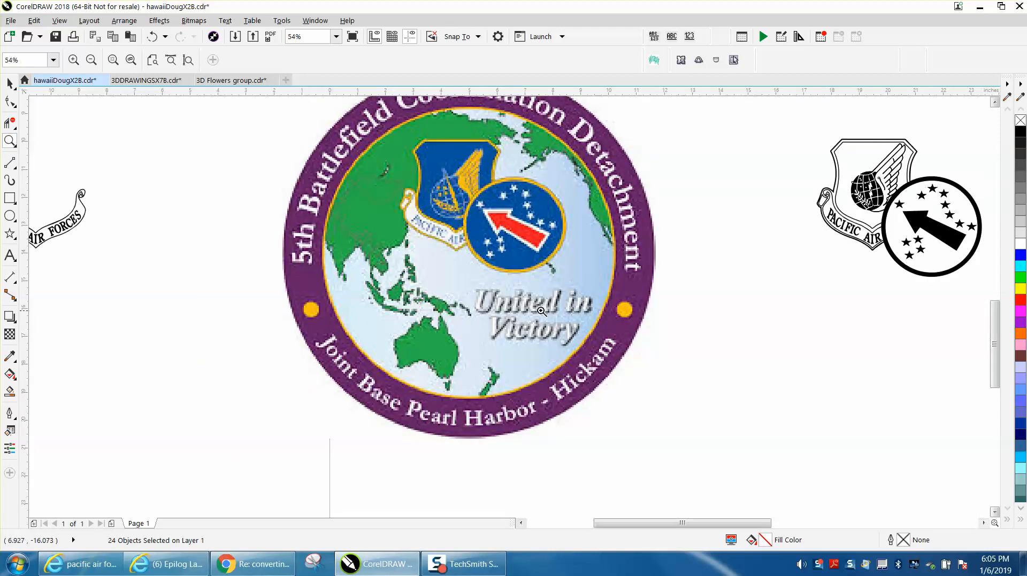
{"action": "right_click", "coordinate": [514, 313]}
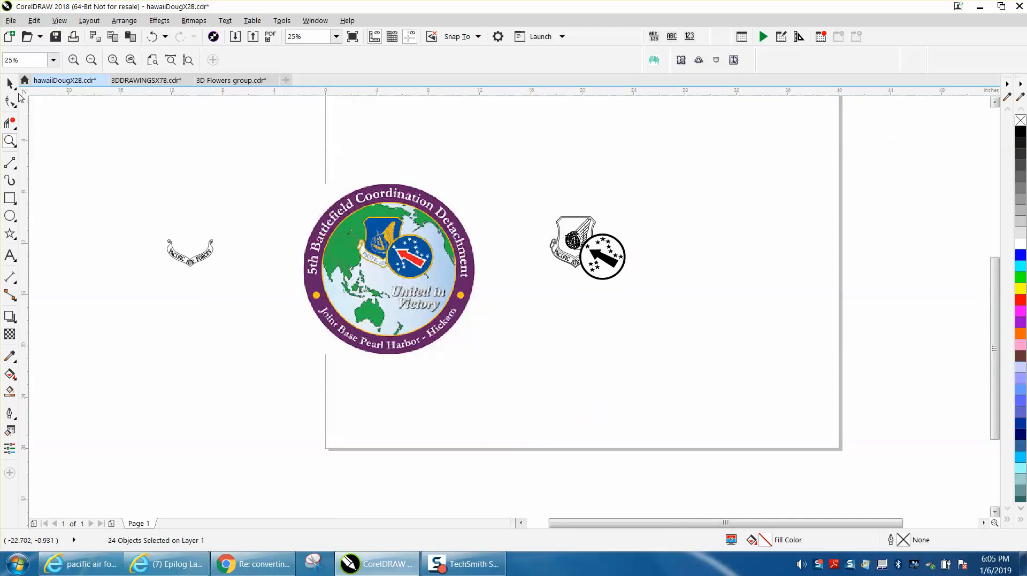
{"action": "left_click", "coordinate": [11, 83]}
{"action": "left_click", "coordinate": [371, 261]}
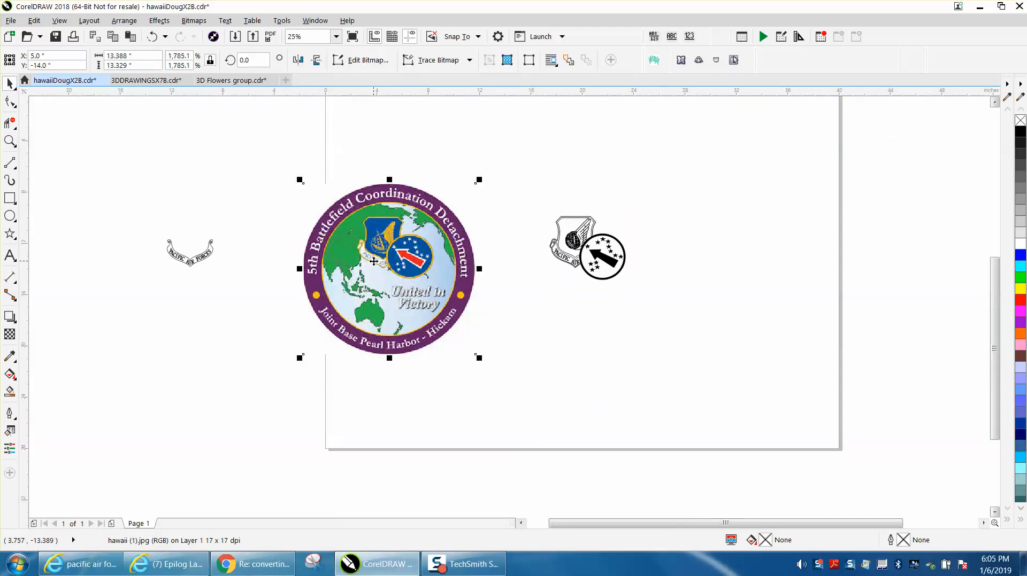
{"action": "key", "text": "p"}
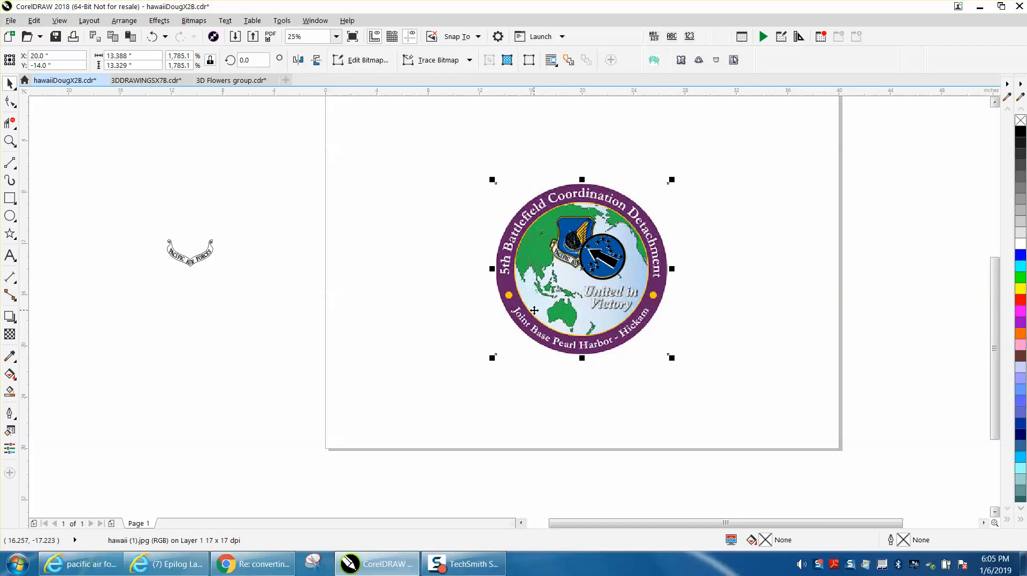
{"action": "key", "text": "ctrl+z"}
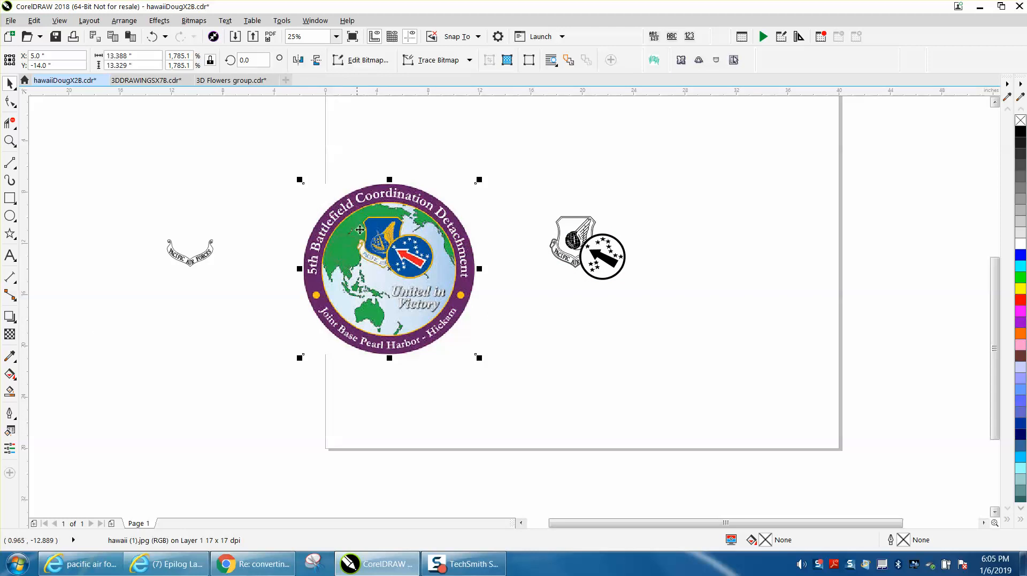